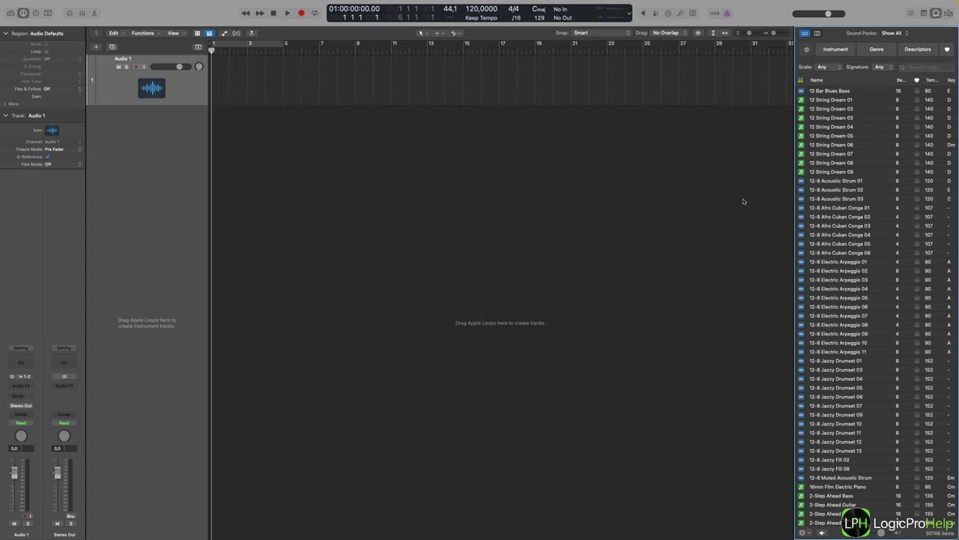
# Look through the Apple Loops packages in the Sound Library Manager to check their installation status, and close the manager.
pyautogui.click(31, 4)
pyautogui.moveTo(29, 28)
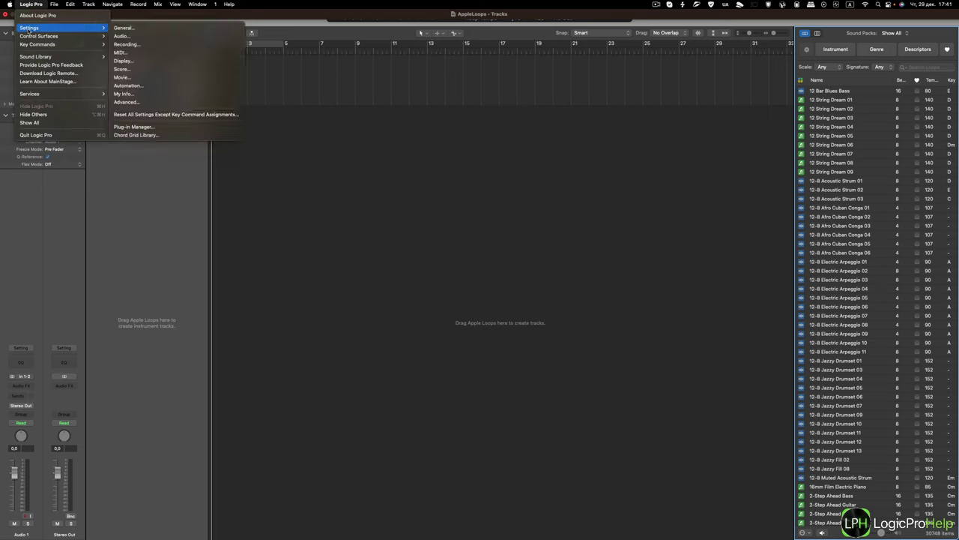
pyautogui.moveTo(67, 56)
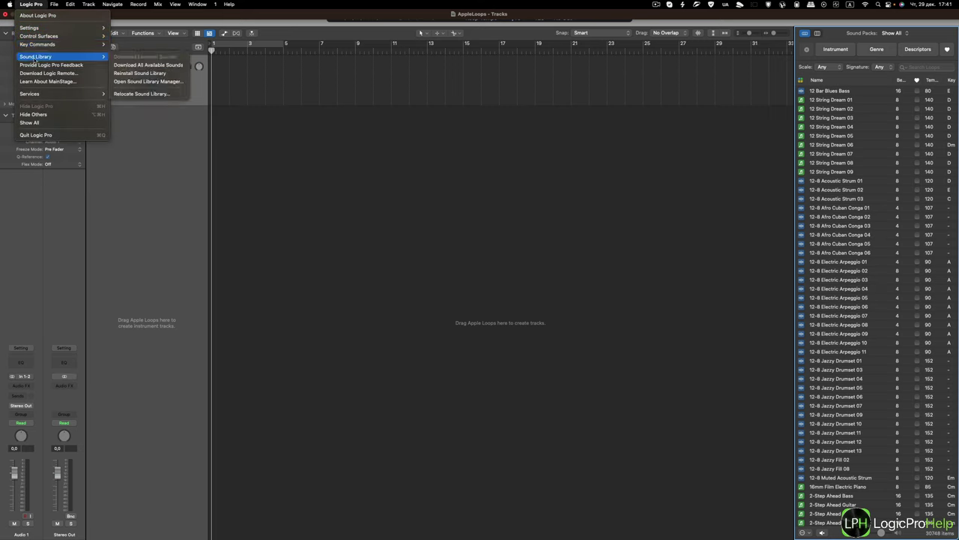
pyautogui.click(134, 81)
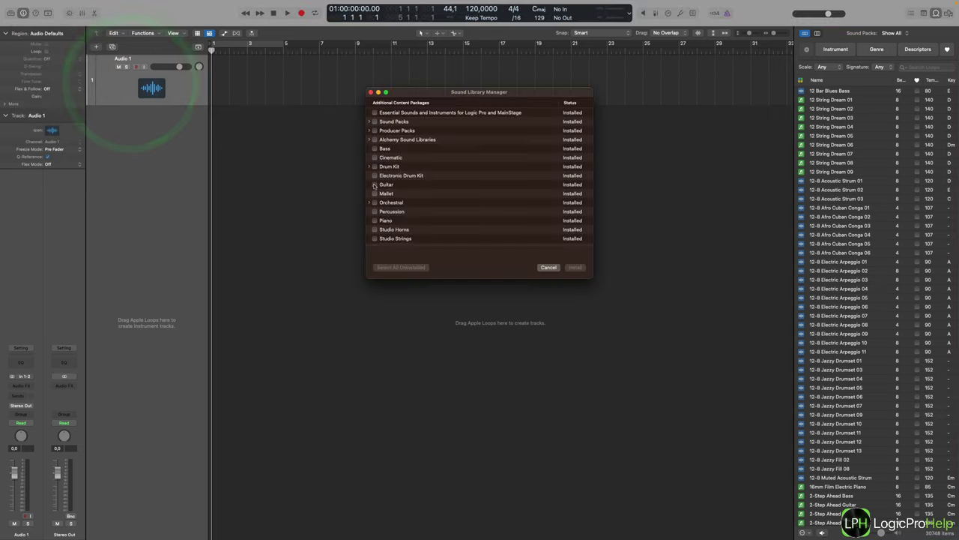
pyautogui.scroll(-3, 410, 163)
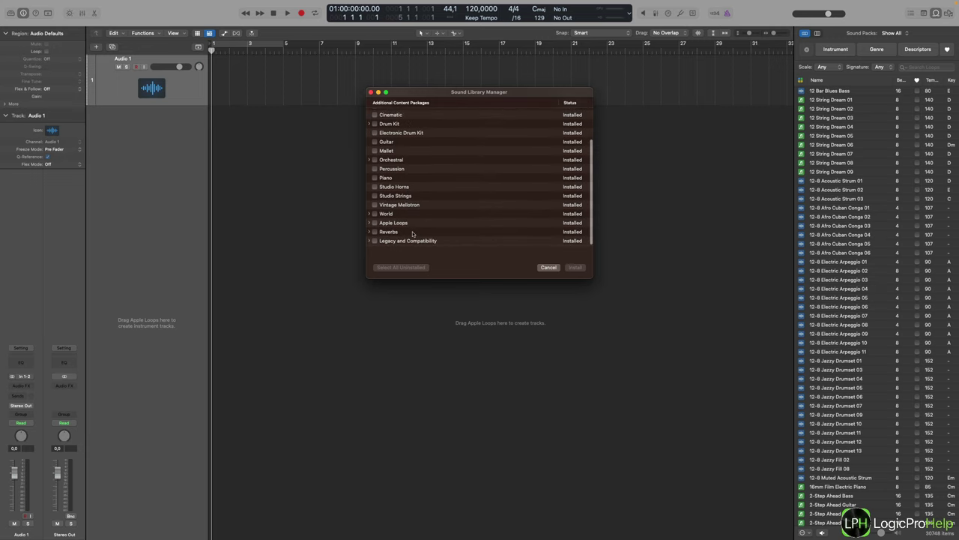
pyautogui.click(370, 223)
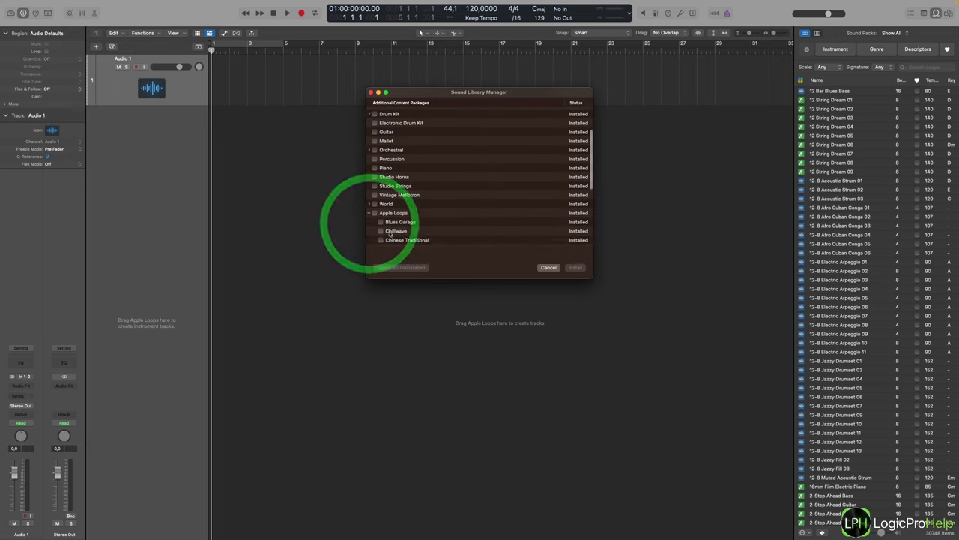
pyautogui.scroll(-5, 389, 178)
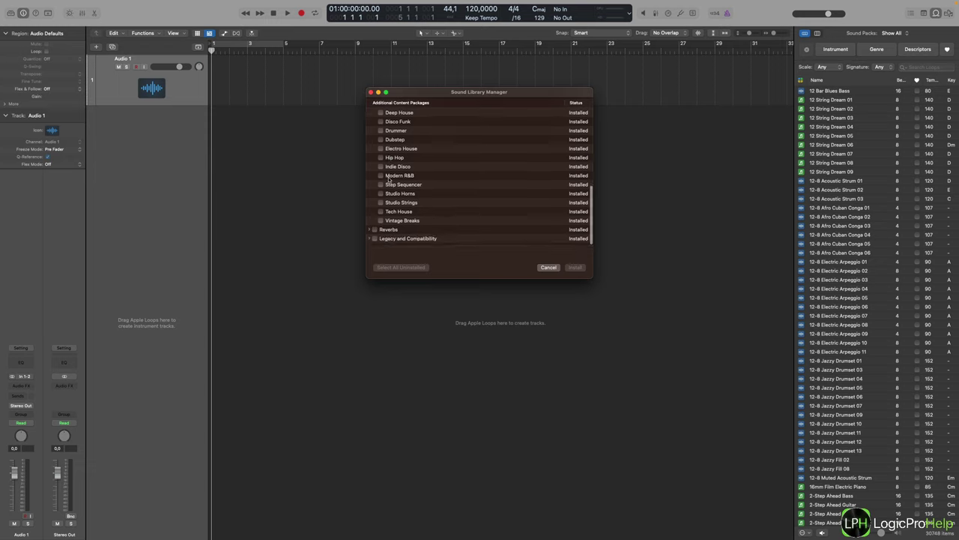
pyautogui.scroll(6, 389, 178)
pyautogui.click(370, 153)
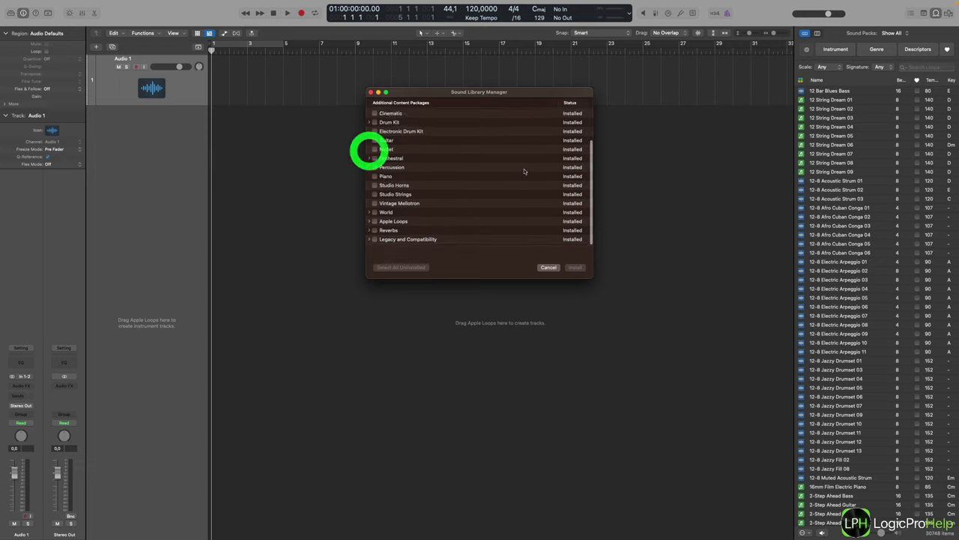
pyautogui.click(370, 91)
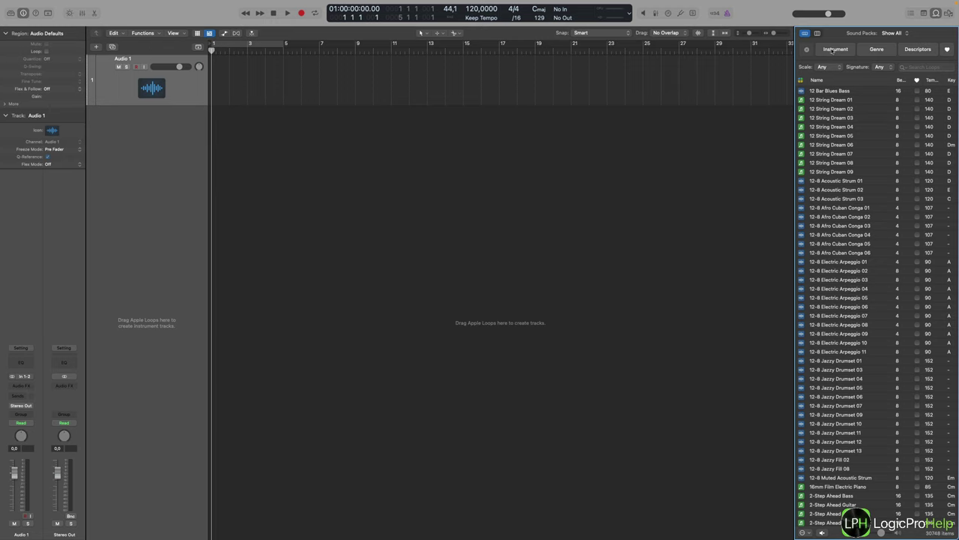
# Hide and reshow the Loop Browser, and limit its loop types to Drummer Loops only.
pyautogui.click(935, 13)
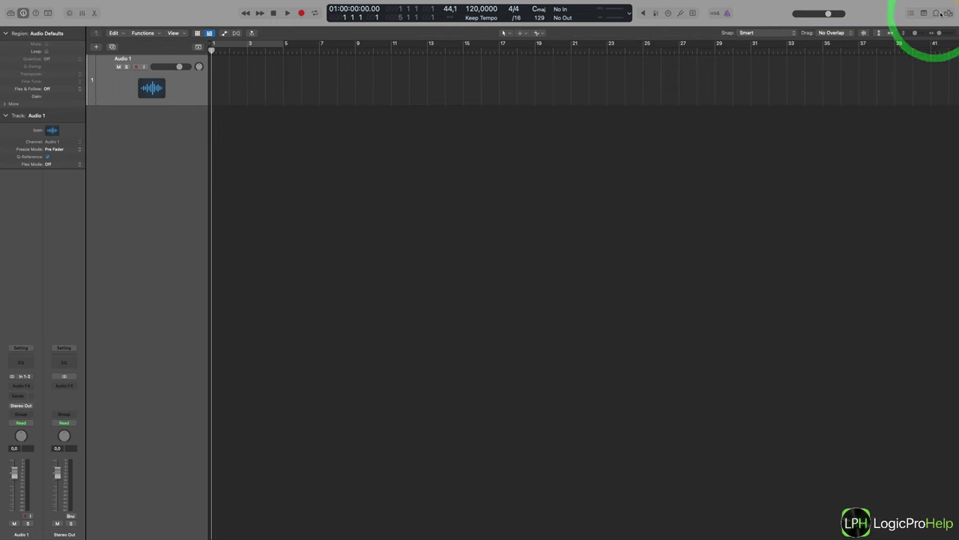
pyautogui.click(935, 13)
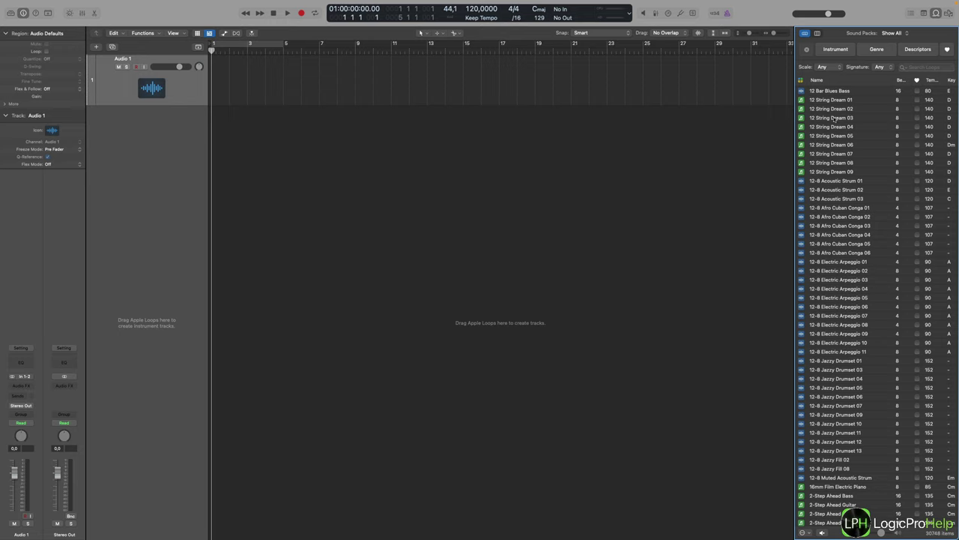
pyautogui.click(800, 80)
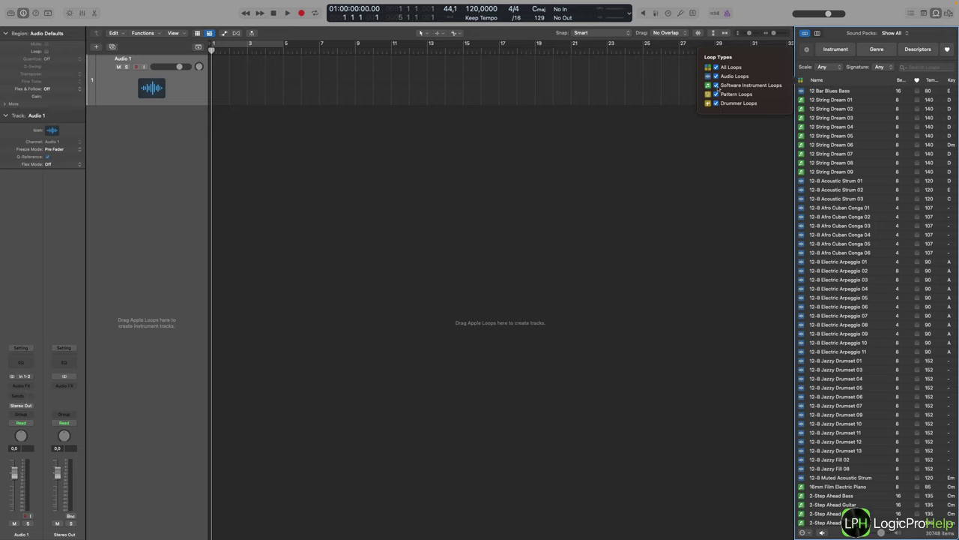
pyautogui.click(716, 67)
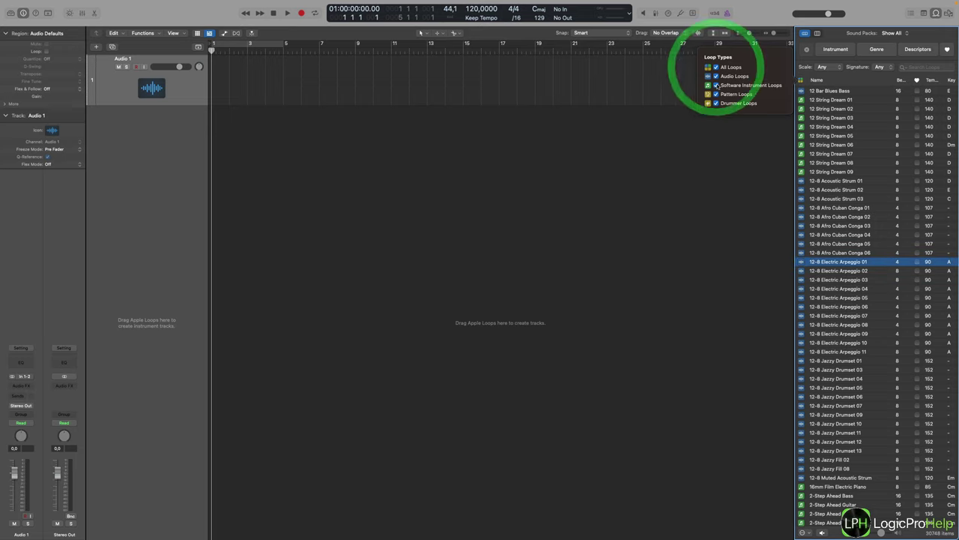
pyautogui.keyDown('alt'); pyautogui.click(716, 103); pyautogui.keyUp('alt')
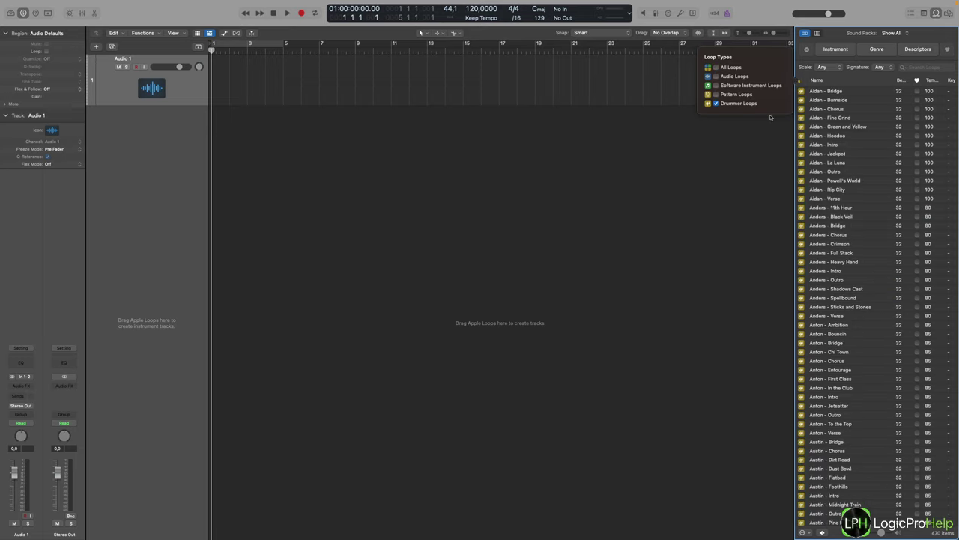
pyautogui.scroll(-8, 823, 183)
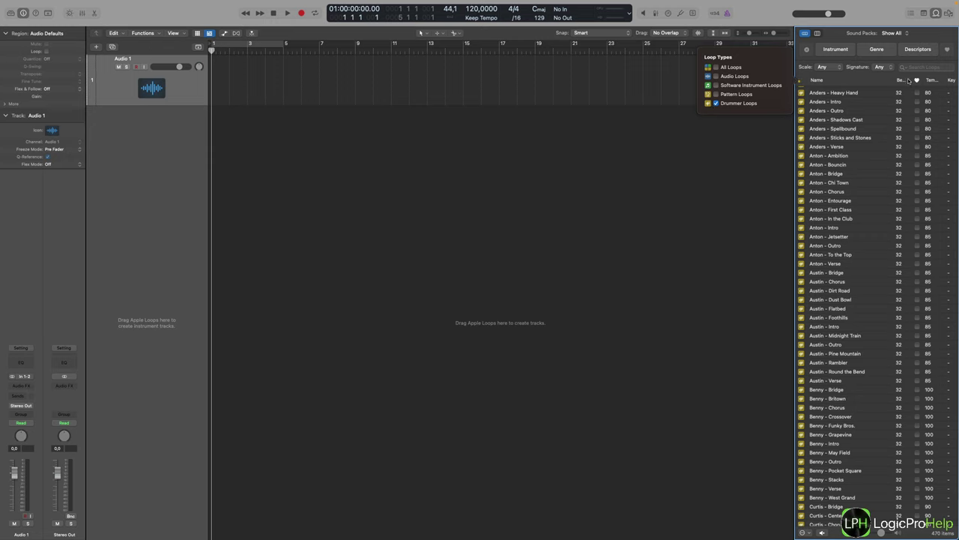
# Widen the Loop Browser and its columns so the Beats, Tempo and Key headings show in full, and look through the drummer loops.
pyautogui.click(901, 80)
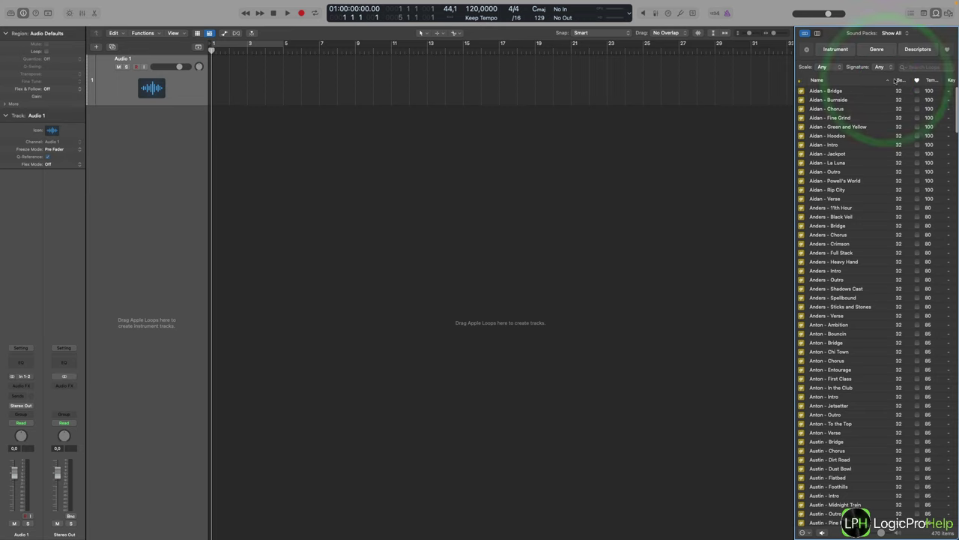
pyautogui.moveTo(794, 56); pyautogui.dragTo(690, 72)
pyautogui.moveTo(890, 77); pyautogui.dragTo(928, 80)
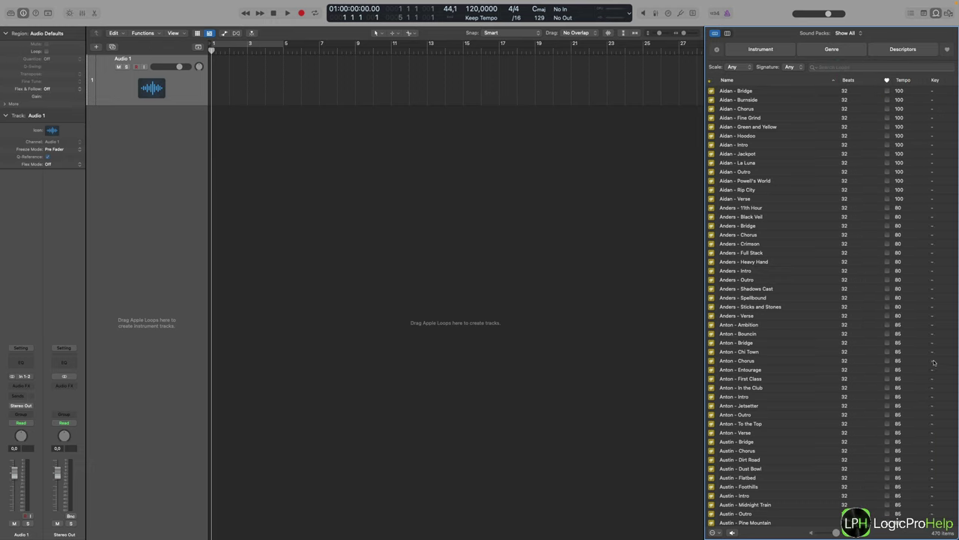
pyautogui.scroll(-5, 941, 386)
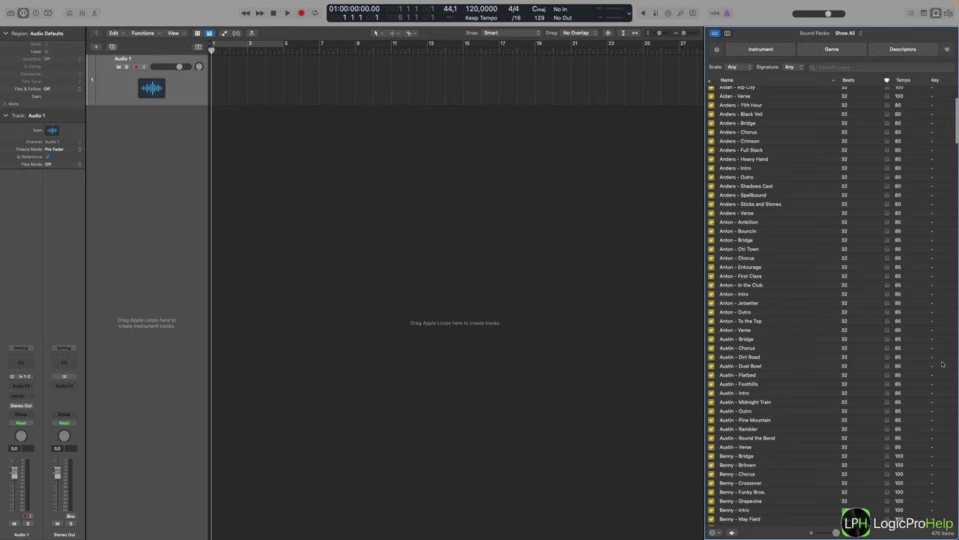
pyautogui.scroll(6, 898, 286)
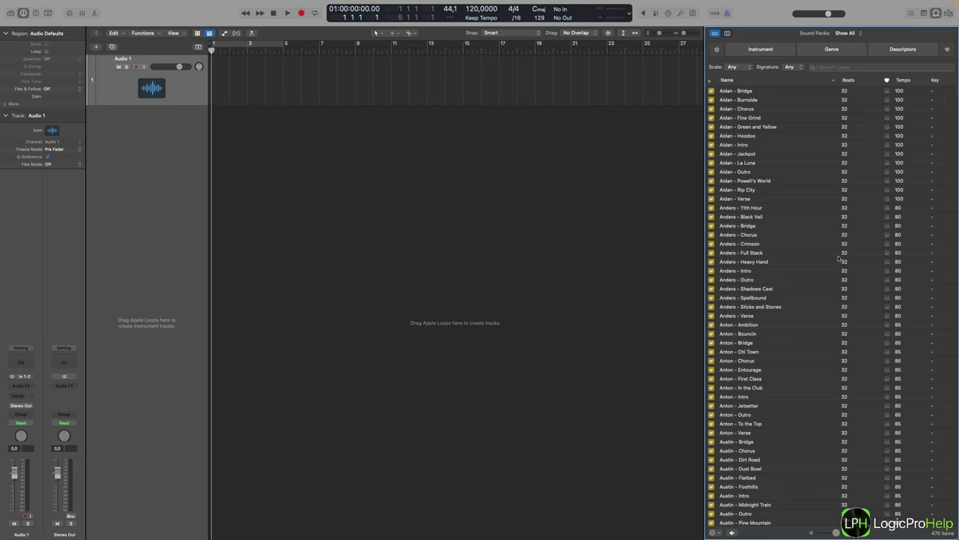
pyautogui.scroll(-5, 816, 268)
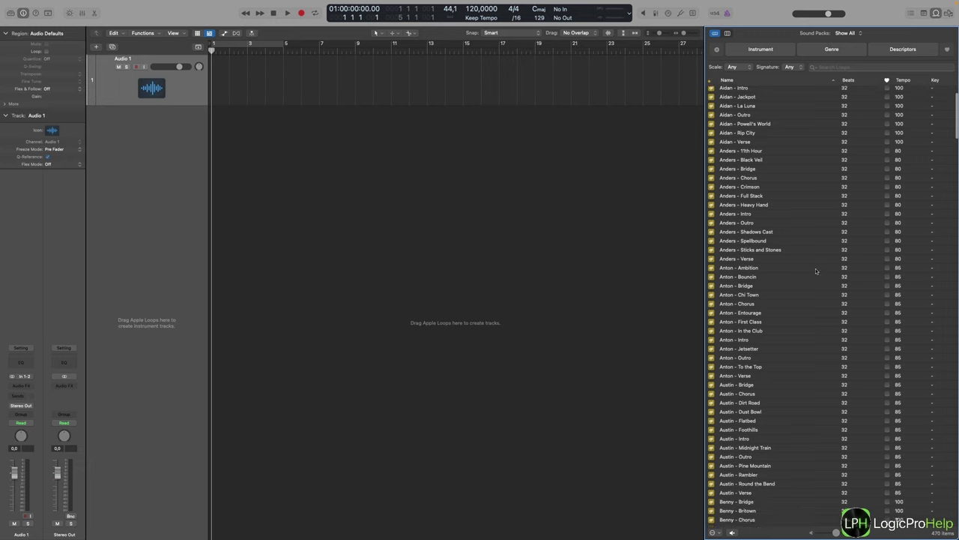
# Lower the loop preview volume slightly, audition the Anton - Chorus loop, and view the preview playback options.
pyautogui.moveTo(838, 533); pyautogui.dragTo(830, 533)
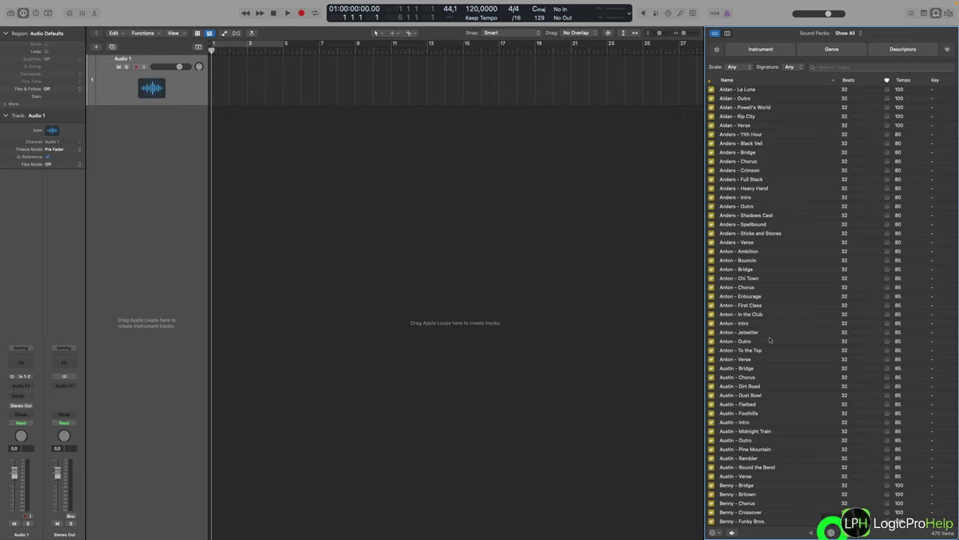
pyautogui.click(738, 288)
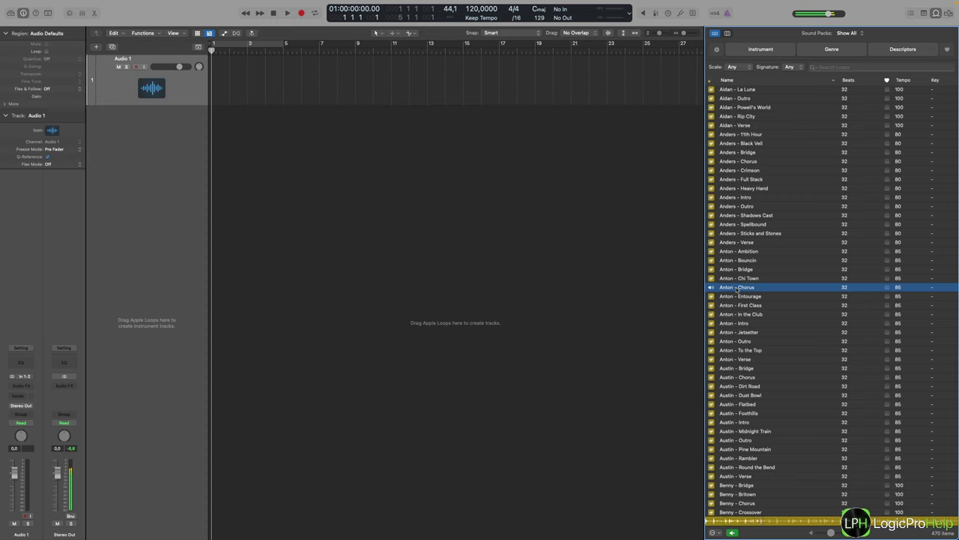
pyautogui.click(737, 289)
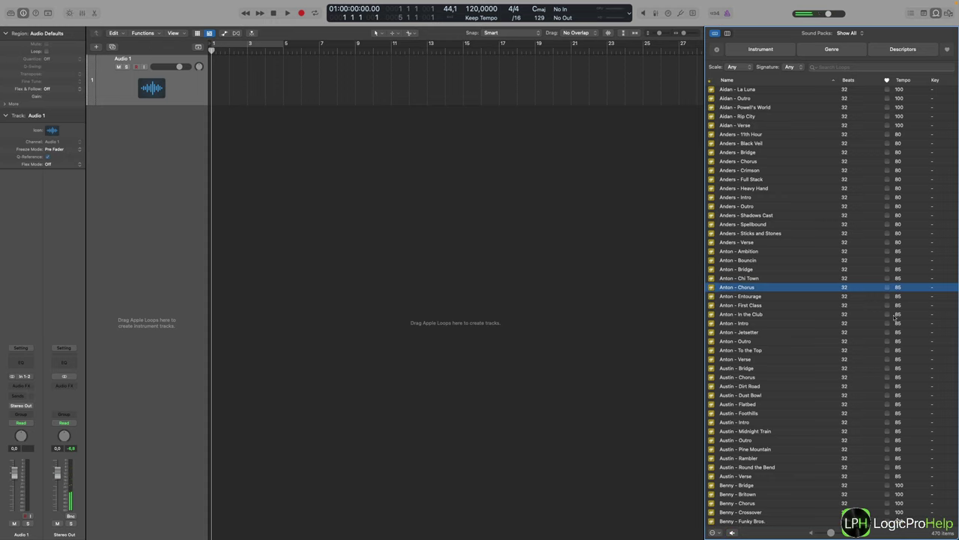
pyautogui.click(716, 532)
pyautogui.click(830, 445)
# Enable Audio Loops and disable Drummer Loops in the loop type filter.
pyautogui.click(710, 80)
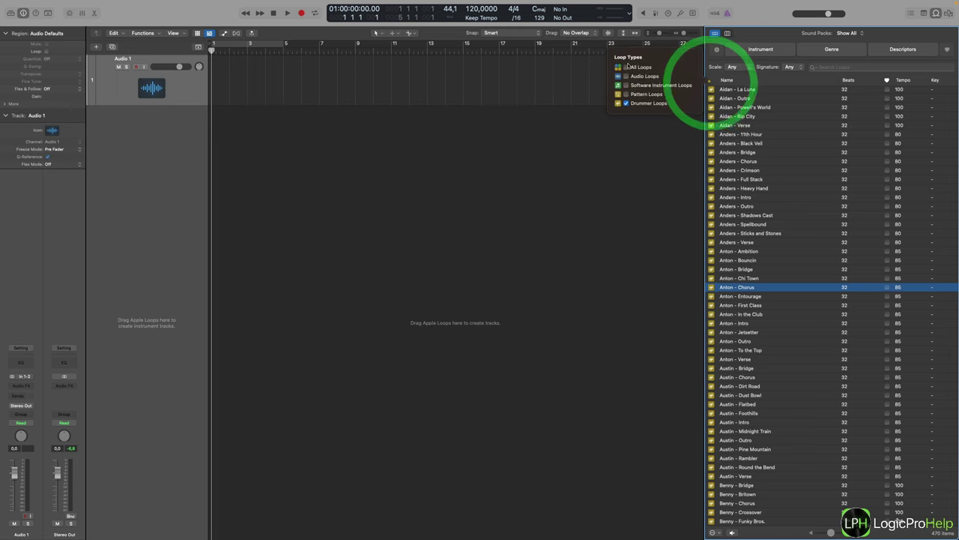
pyautogui.click(626, 77)
pyautogui.click(626, 103)
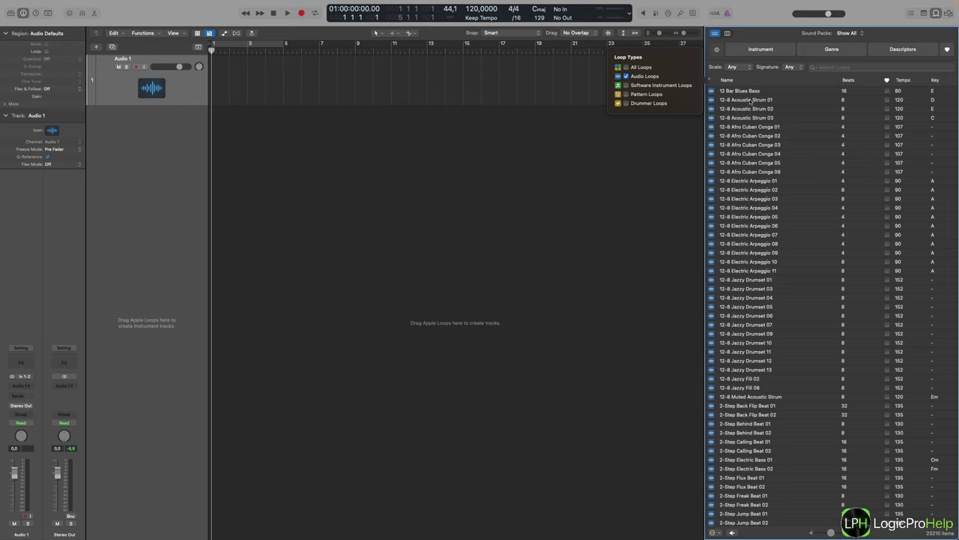
# Audition the 12-8 Acoustic Strum 01 and 12-8 Electric Arpeggio 02 loops, and look through the available project key signatures in between.
pyautogui.click(751, 100)
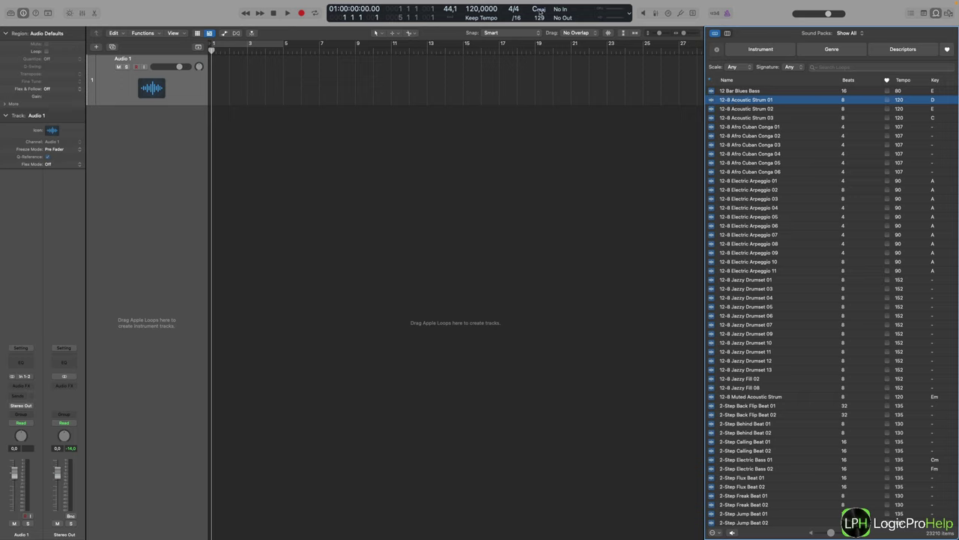
pyautogui.click(539, 10)
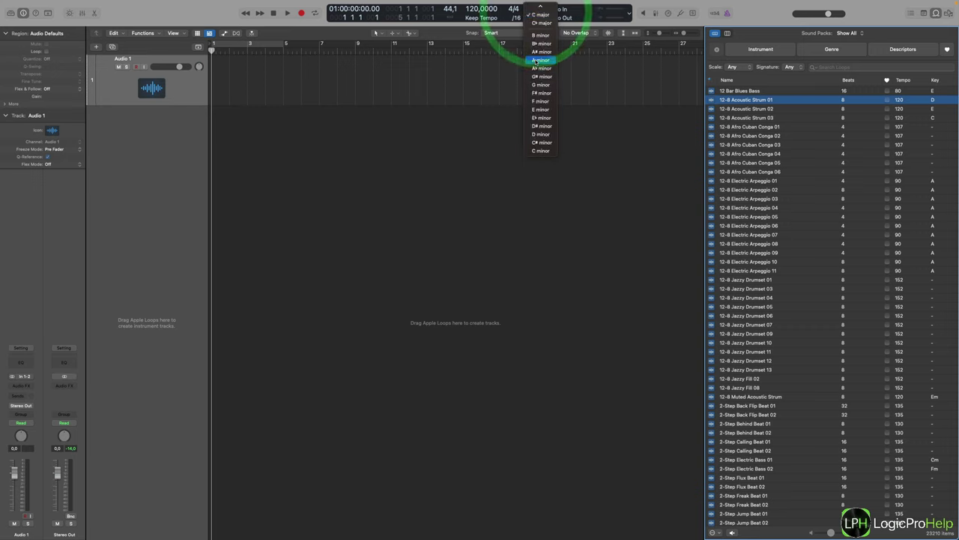
pyautogui.scroll(5, 536, 59)
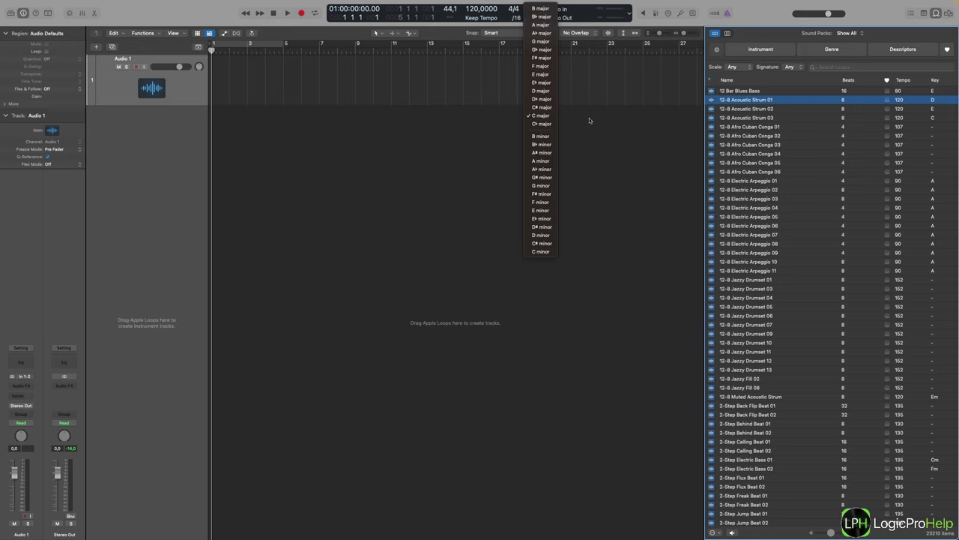
pyautogui.click(589, 129)
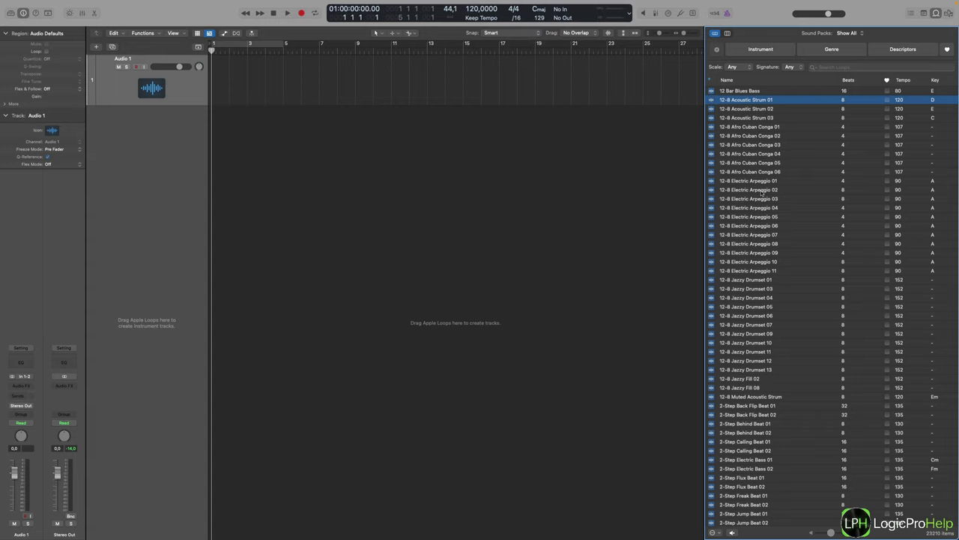
pyautogui.click(750, 189)
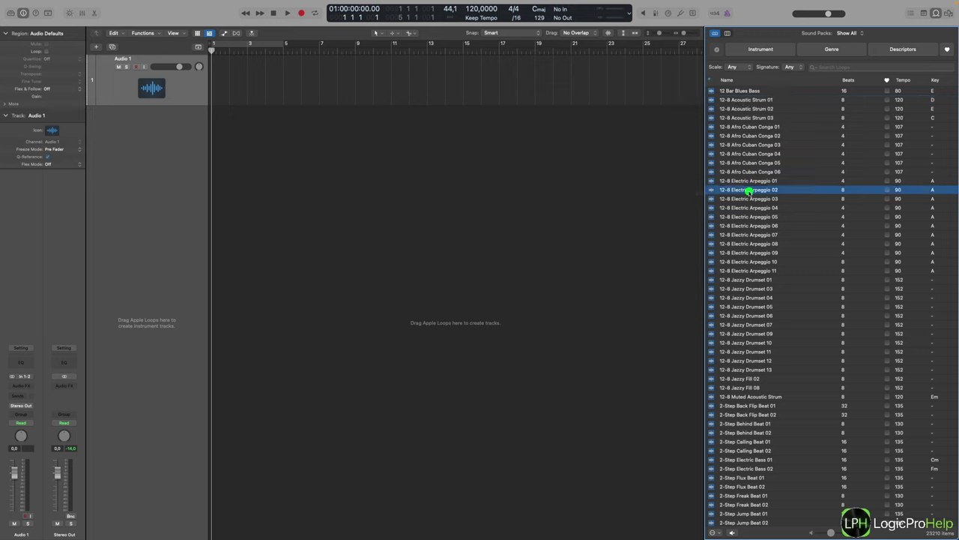
pyautogui.click(748, 190)
# Sort the audio loops by key and audition the Synco Echo Synth loop among those in G.
pyautogui.click(936, 80)
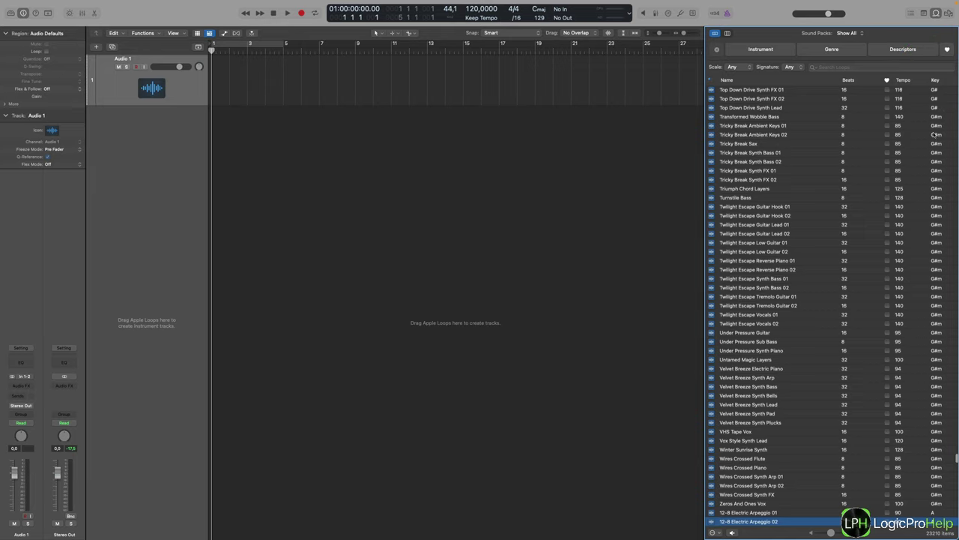
pyautogui.scroll(20, 934, 135)
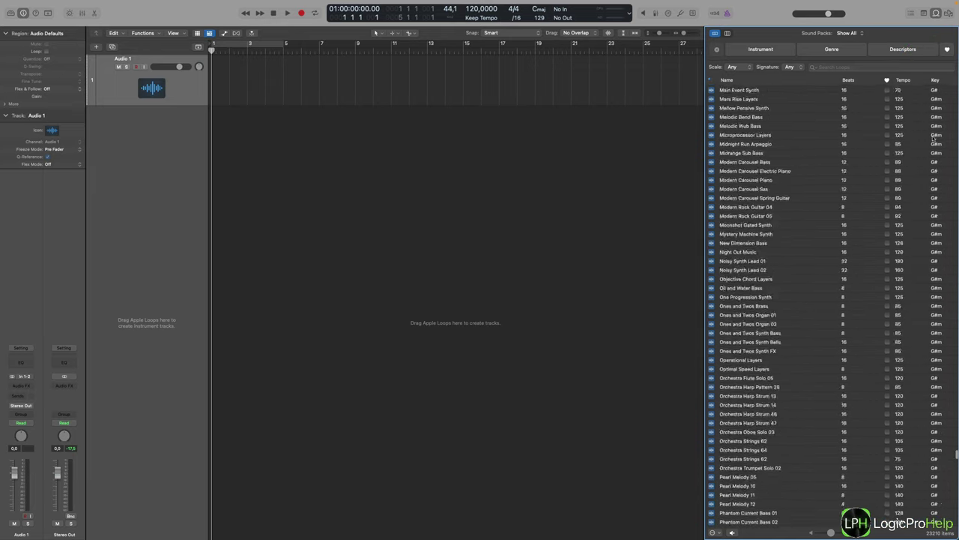
pyautogui.scroll(-20, 935, 135)
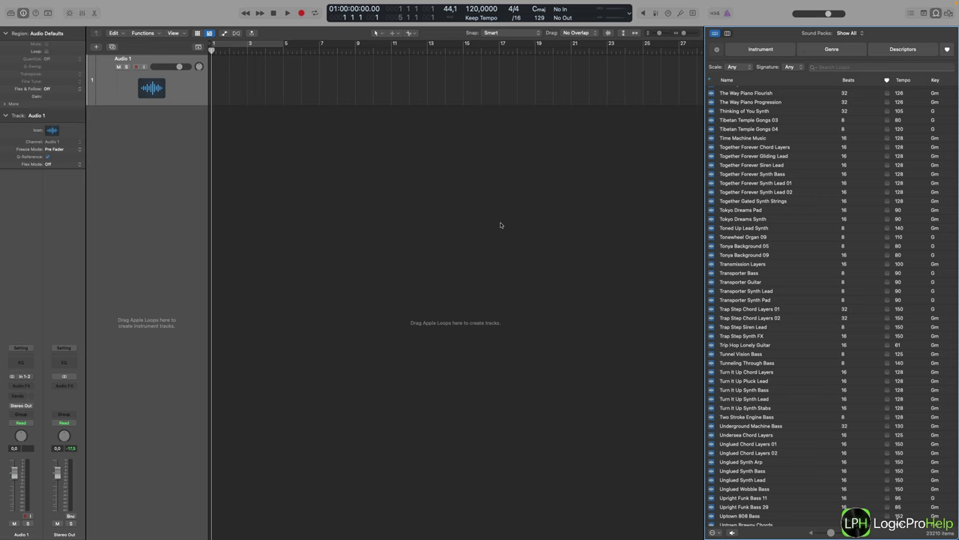
pyautogui.scroll(5, 918, 154)
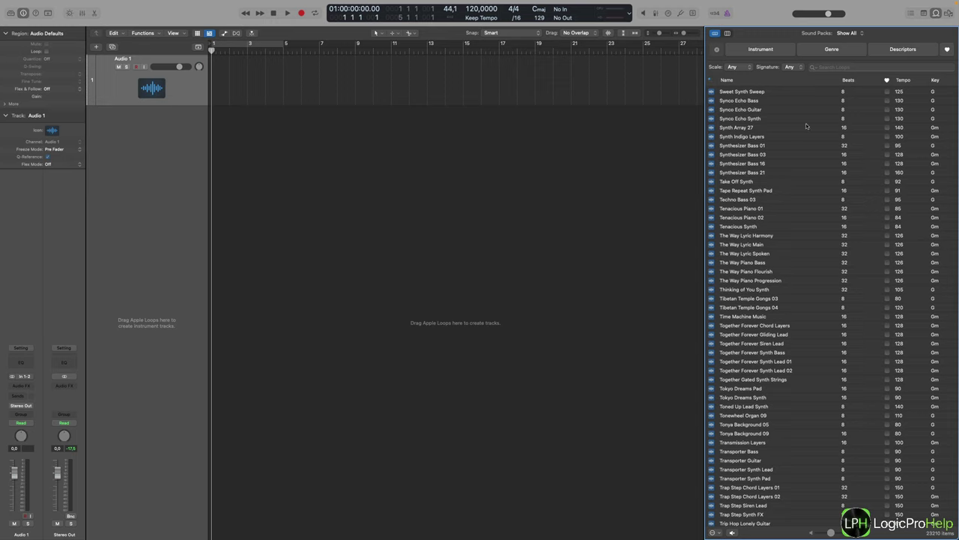
pyautogui.click(742, 119)
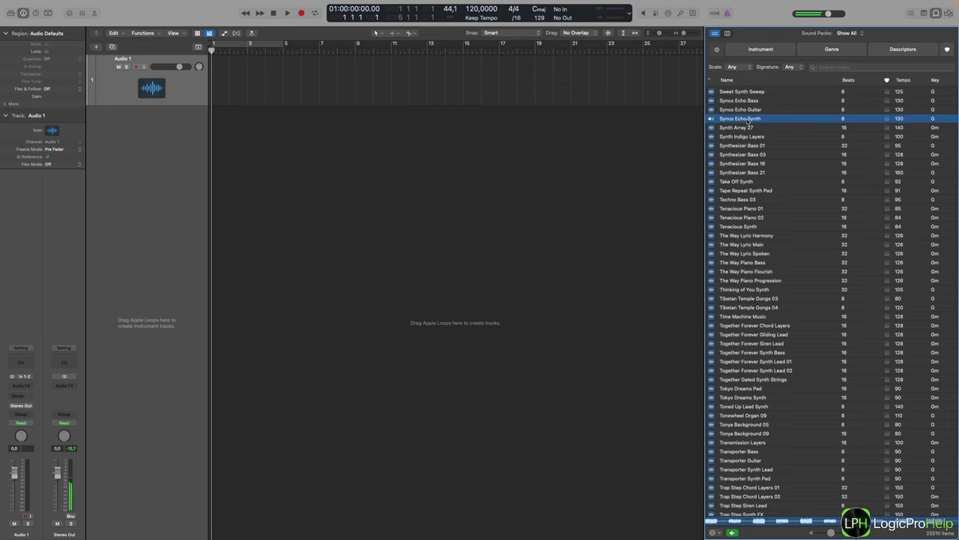
pyautogui.click(748, 119)
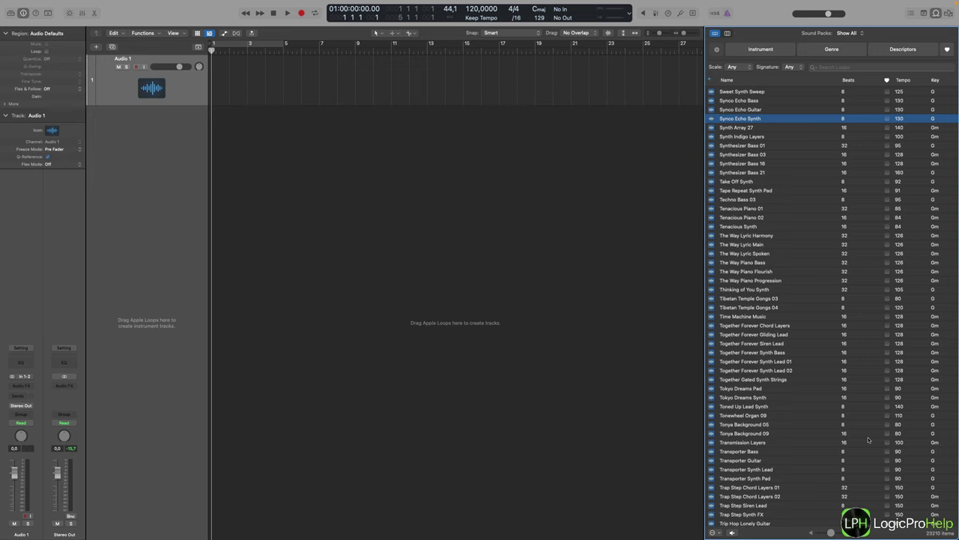
# Set the loop preview to Play in Original Key and recheck the playback options.
pyautogui.scroll(-3, 935, 345)
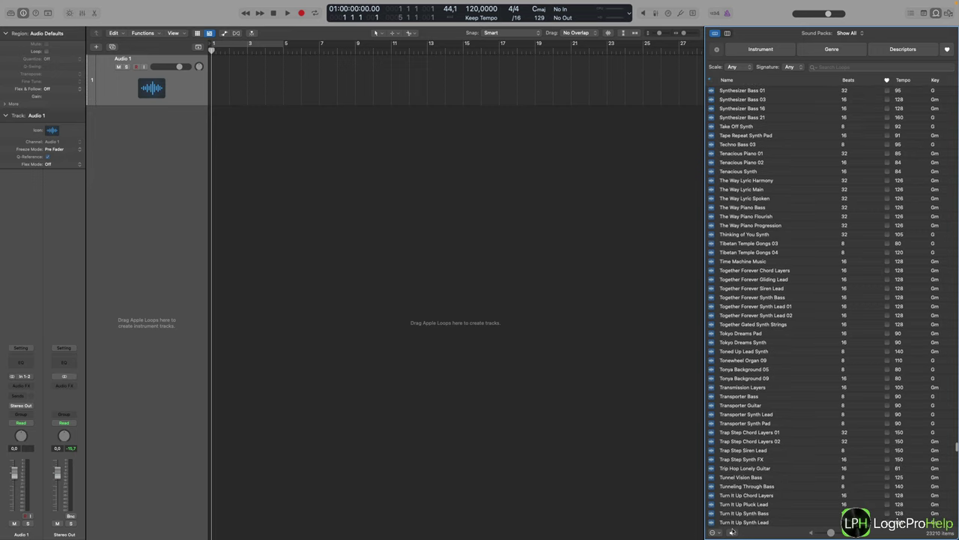
pyautogui.click(716, 532)
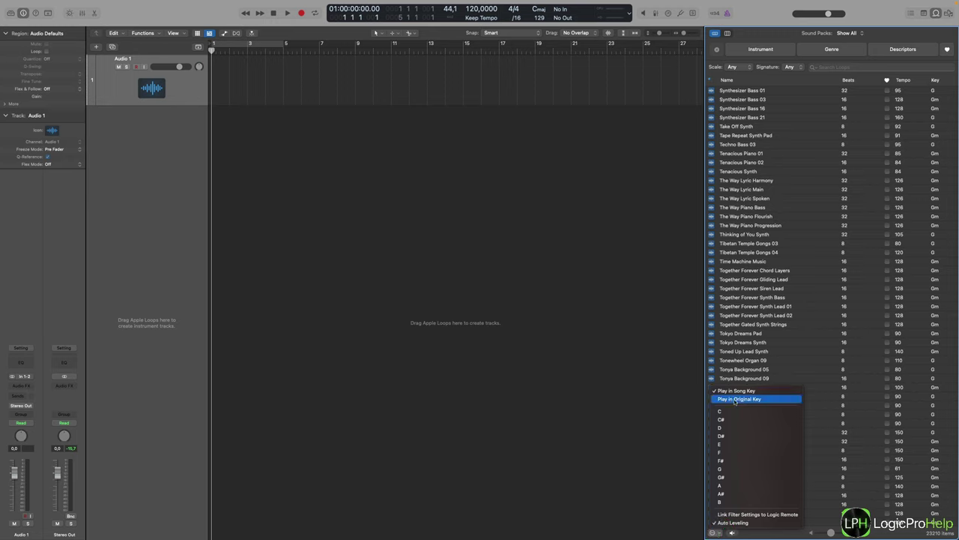
pyautogui.click(735, 399)
pyautogui.click(715, 532)
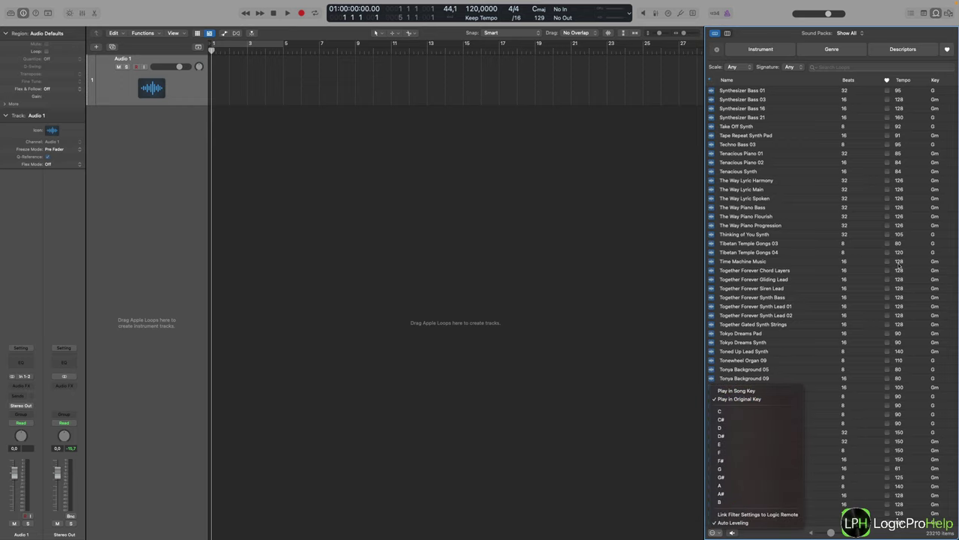
pyautogui.click(805, 268)
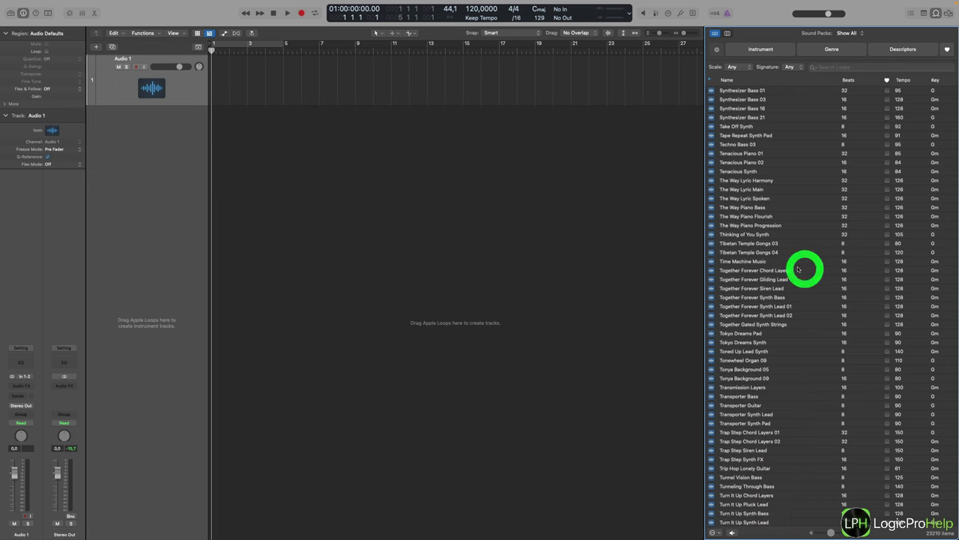
# Audition the Together Forever Chord Layers loop, and the Frisky Synth Lead 01 loop among those in G#.
pyautogui.click(787, 268)
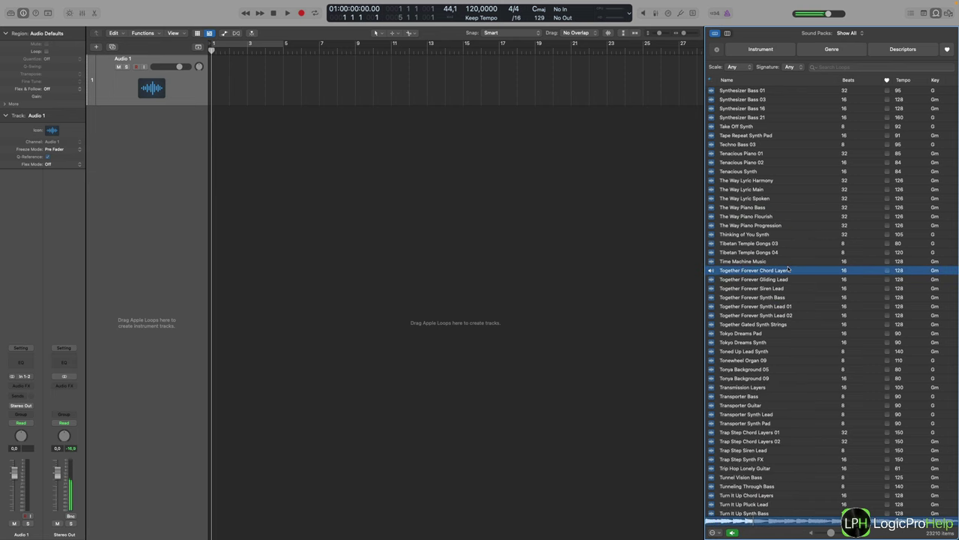
pyautogui.scroll(-10, 783, 300)
pyautogui.scroll(-20, 775, 335)
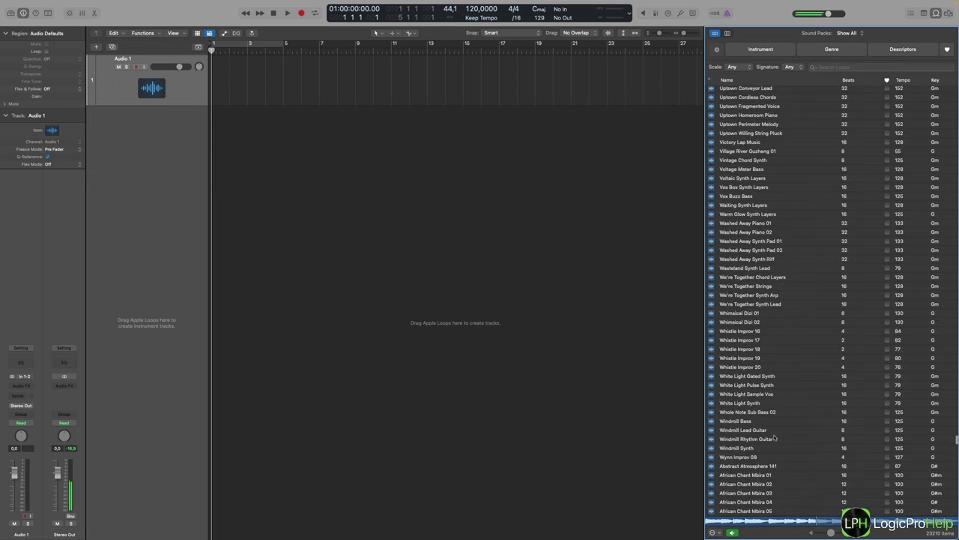
pyautogui.scroll(-20, 776, 437)
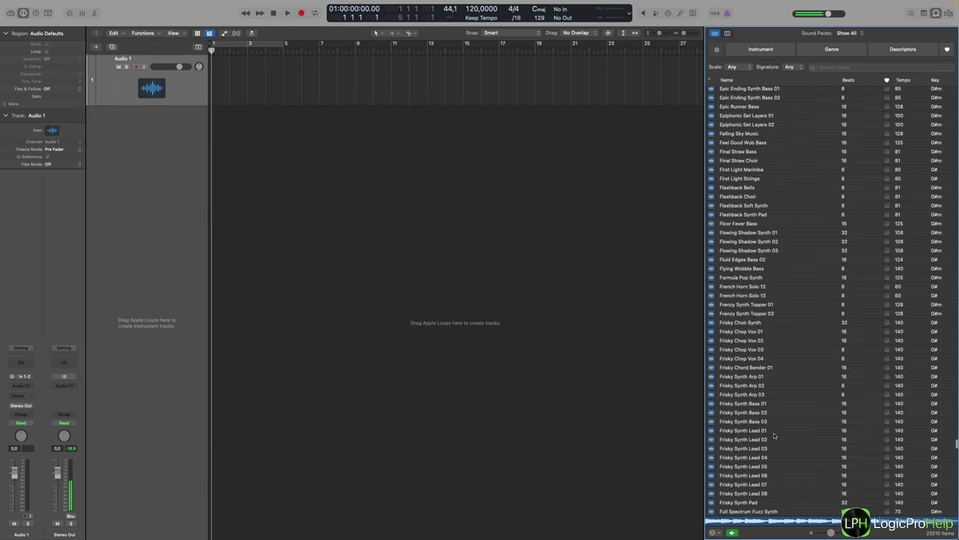
pyautogui.click(775, 434)
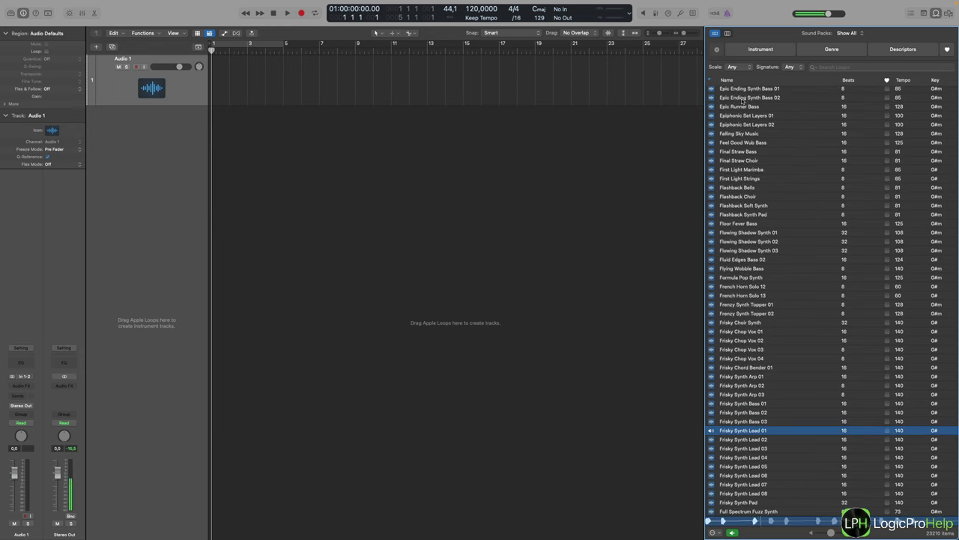
# Sort the loops by name, then audition Front Porch Dobro 03 and Full Measures Muted Guitar.
pyautogui.click(755, 81)
pyautogui.click(752, 225)
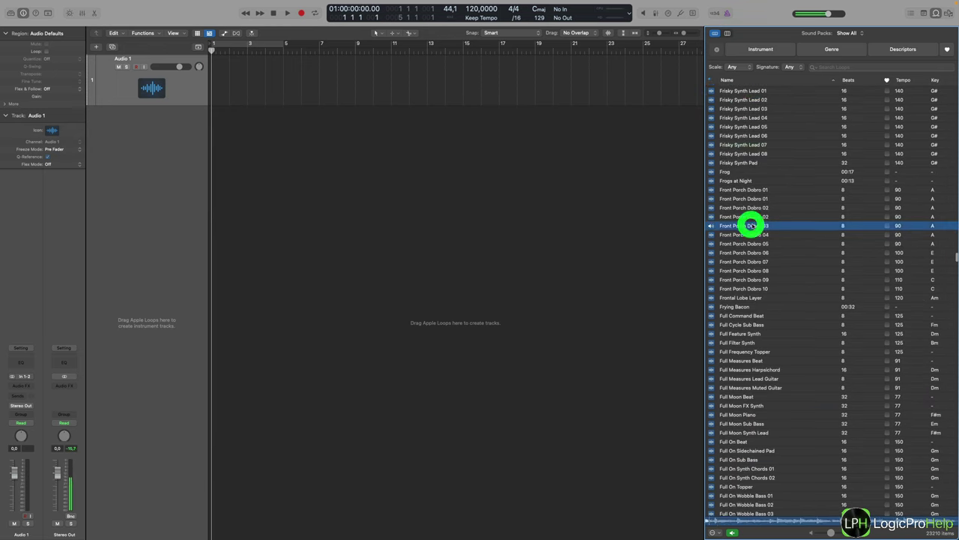
pyautogui.click(748, 387)
pyautogui.click(748, 387)
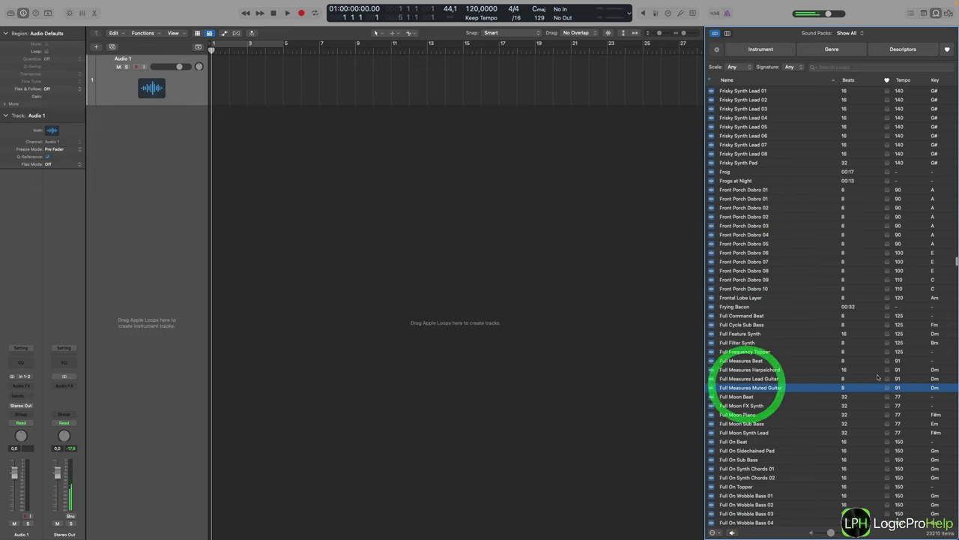
# Set the loop preview to Play in Song Key and audition Front Porch Dobro 05 and 08, Full Measures Lead Guitar and Full Moon Synth Lead.
pyautogui.click(712, 532)
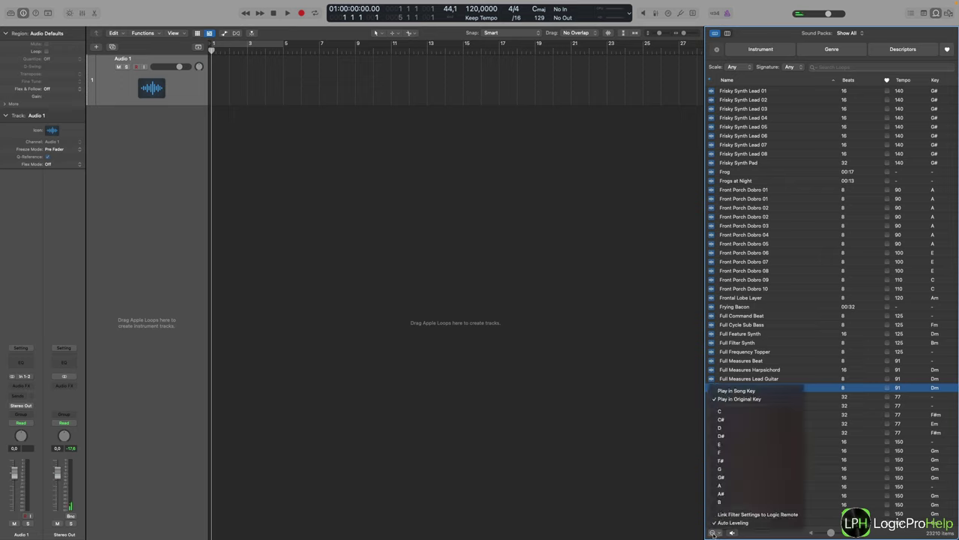
pyautogui.click(735, 392)
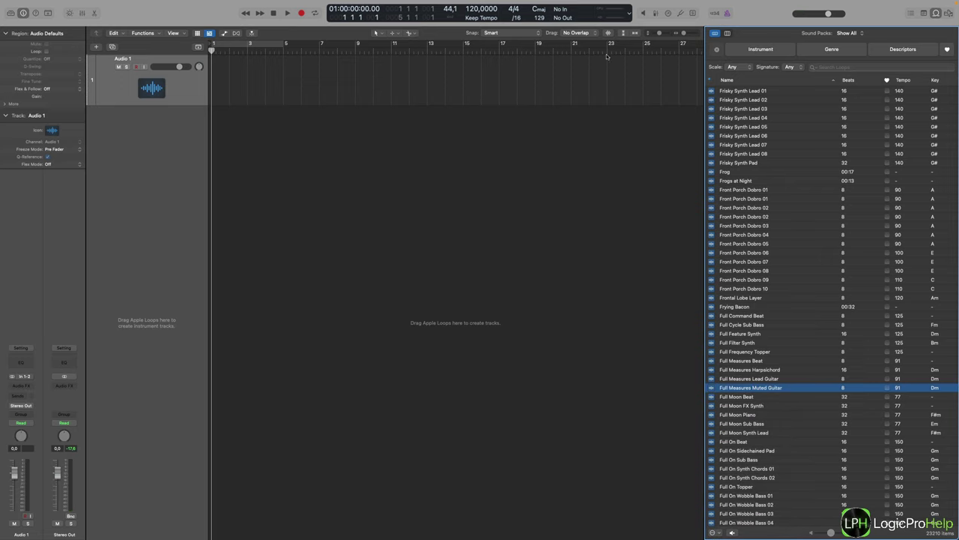
pyautogui.click(761, 243)
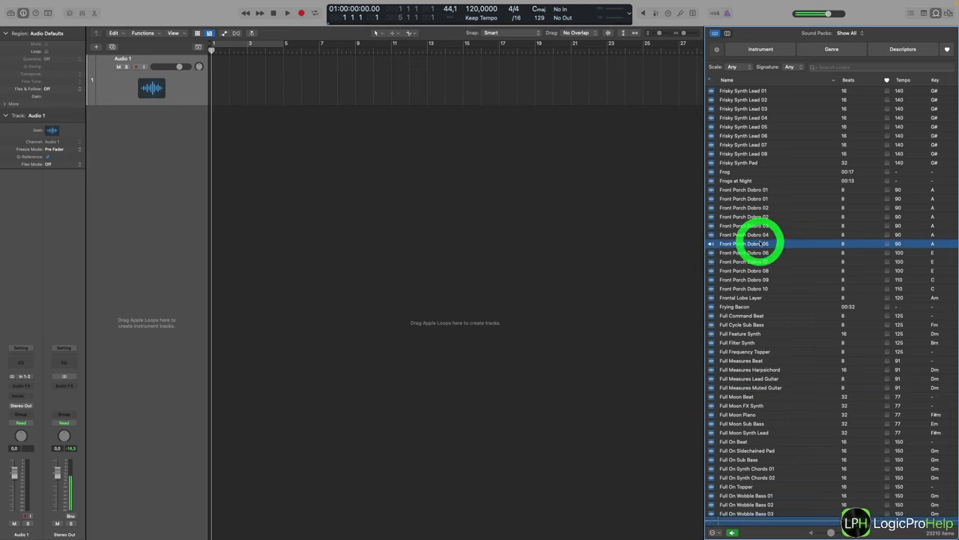
pyautogui.click(759, 270)
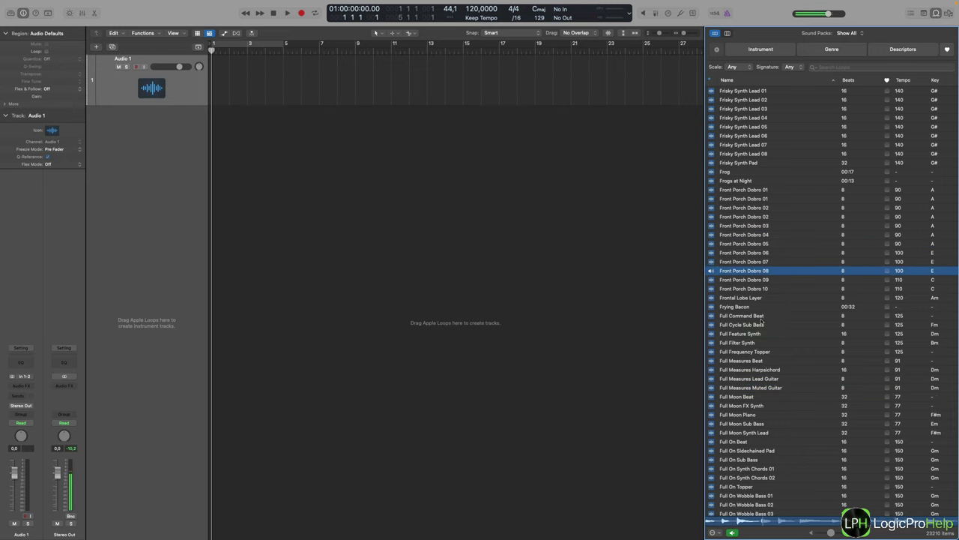
pyautogui.click(741, 380)
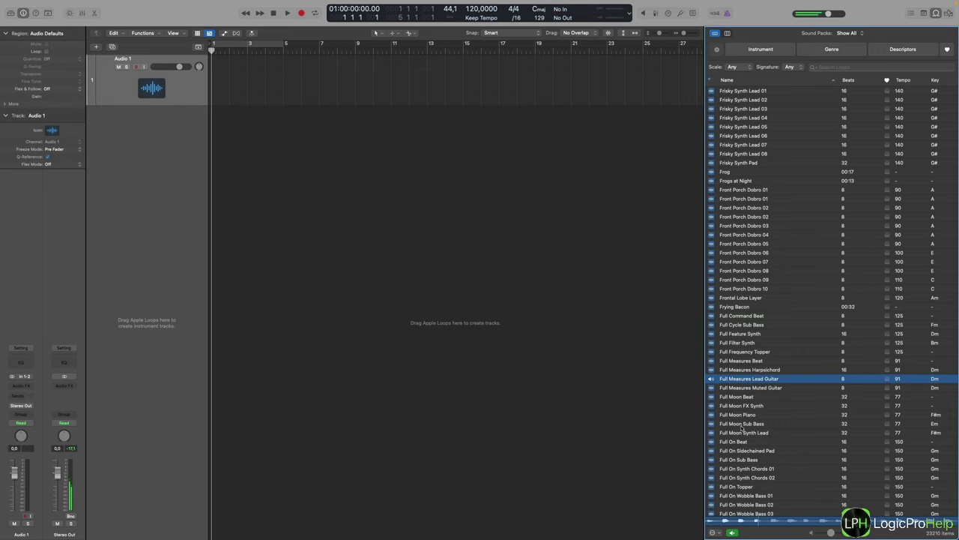
pyautogui.click(742, 425)
pyautogui.click(742, 433)
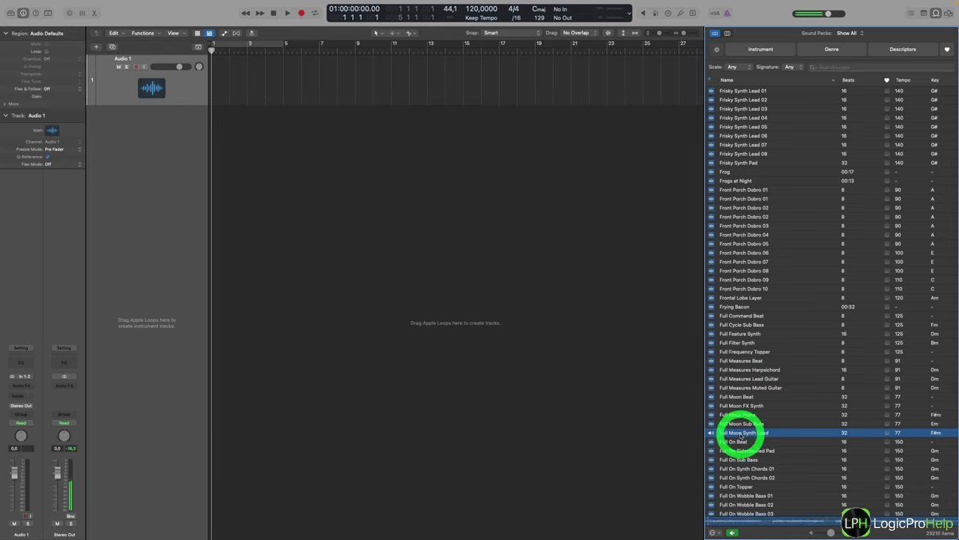
pyautogui.click(742, 435)
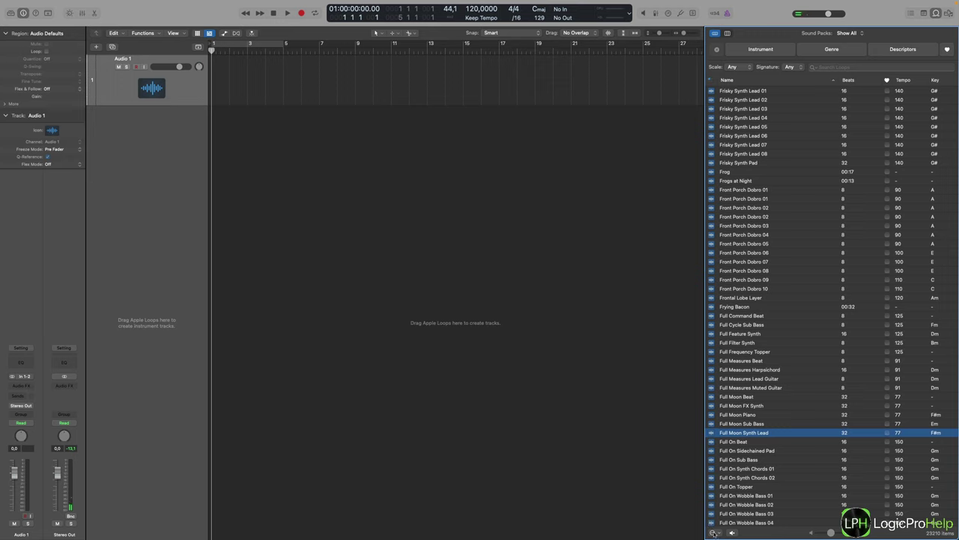
# Review the key options for loop preview playback without changing them.
pyautogui.click(713, 531)
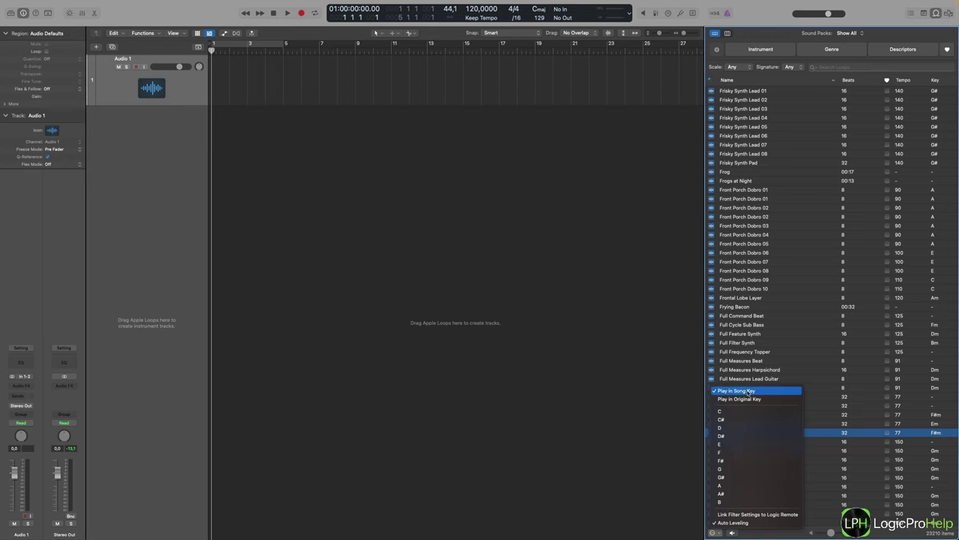
pyautogui.click(786, 336)
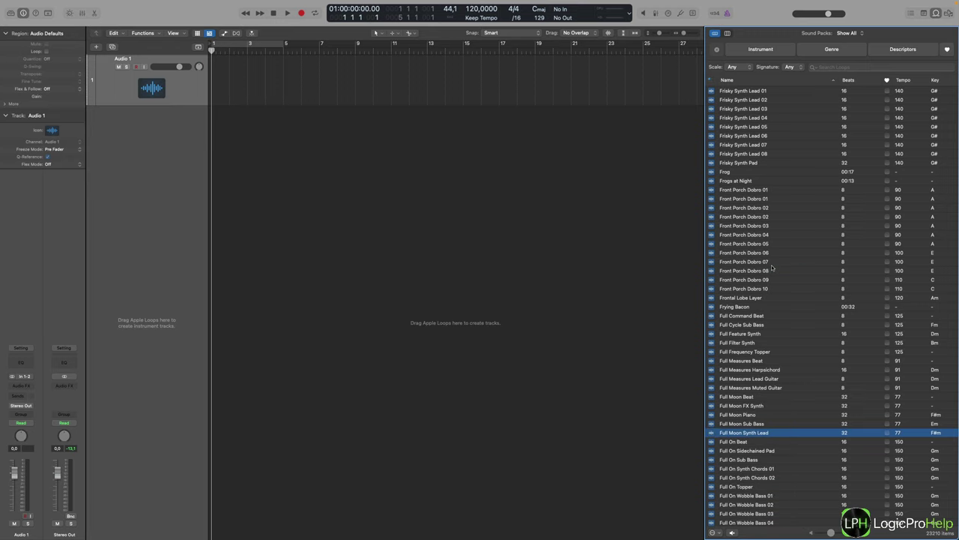
# Audition French Horn Solo 23, place it on a new track at bar 1, and import its tempo information into the project.
pyautogui.scroll(10, 776, 262)
pyautogui.scroll(1, 780, 255)
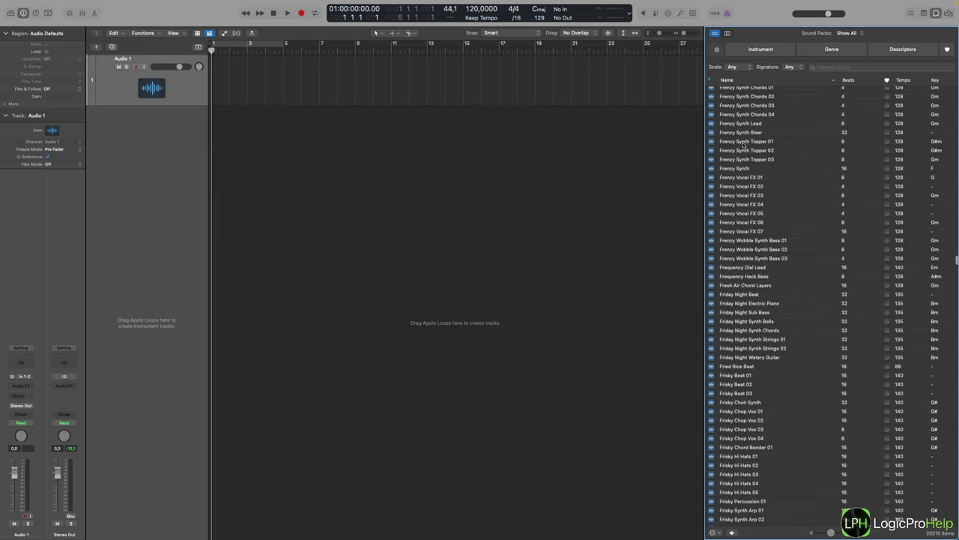
pyautogui.scroll(15, 764, 157)
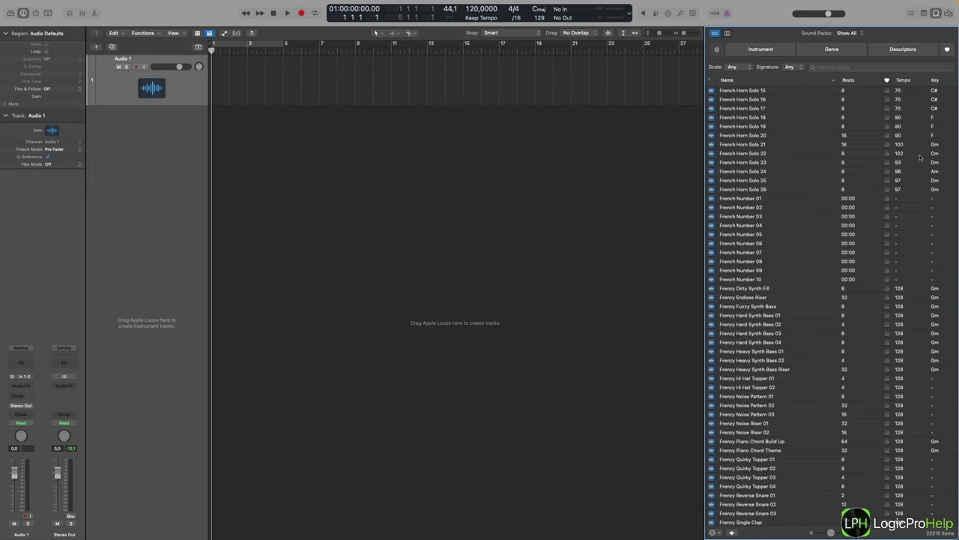
pyautogui.click(743, 165)
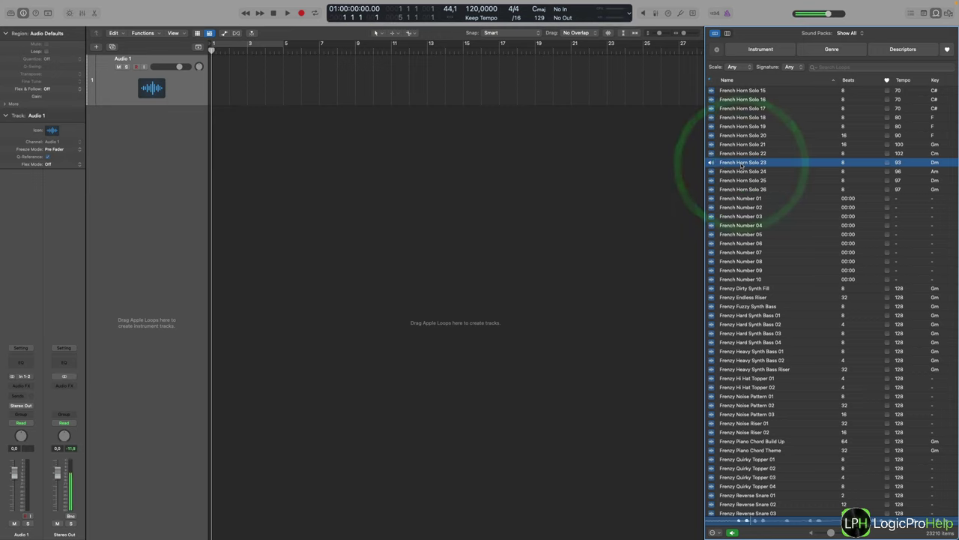
pyautogui.moveTo(743, 165); pyautogui.dragTo(214, 152)
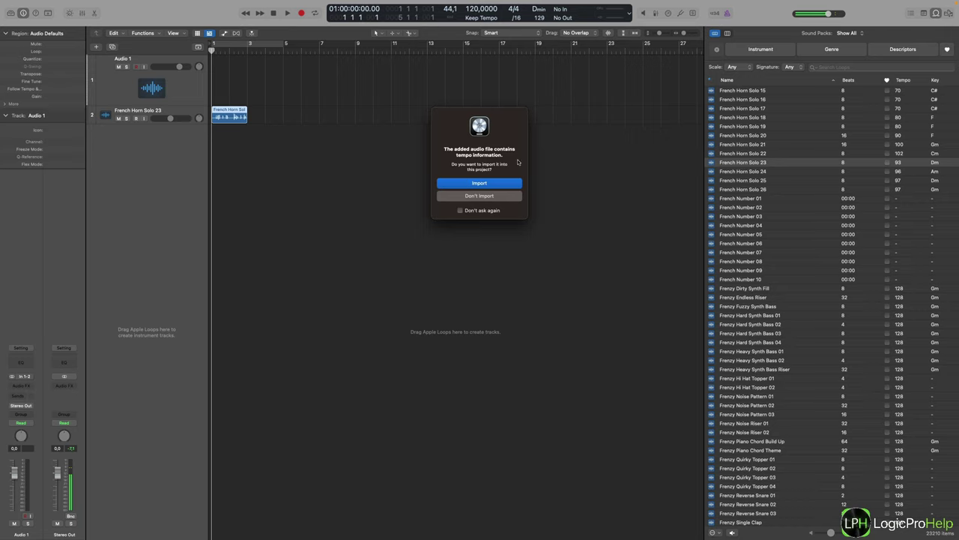
pyautogui.click(479, 184)
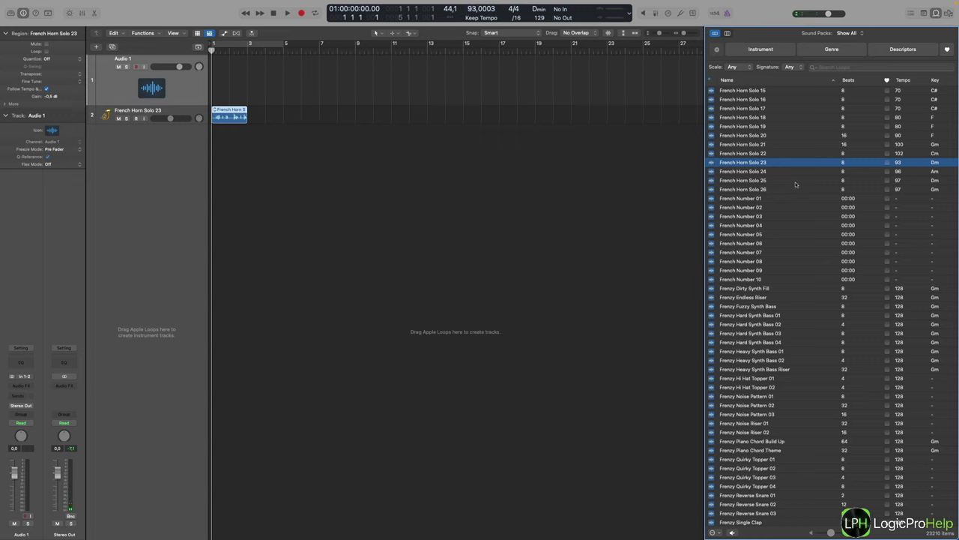
# Place Frenzy Hard Synth Bass 02 on a new track at bar 1 and extend its region to the end of the French Horn Solo 23 region.
pyautogui.scroll(5, 774, 247)
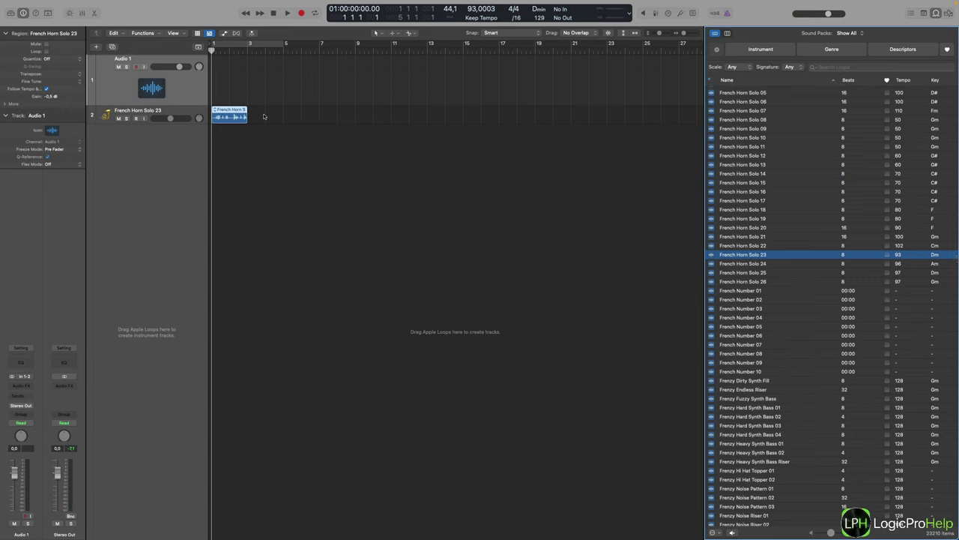
pyautogui.scroll(-5, 771, 297)
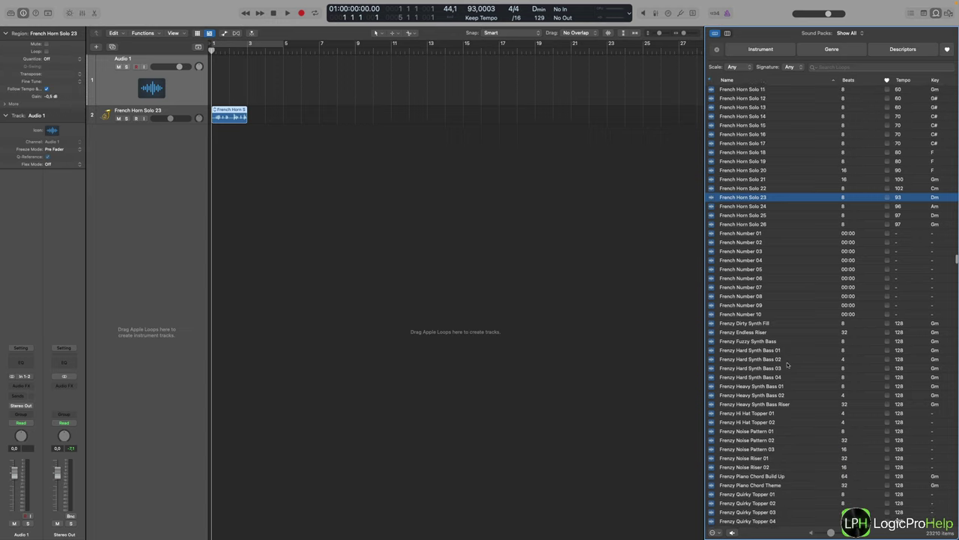
pyautogui.moveTo(746, 354); pyautogui.dragTo(212, 227)
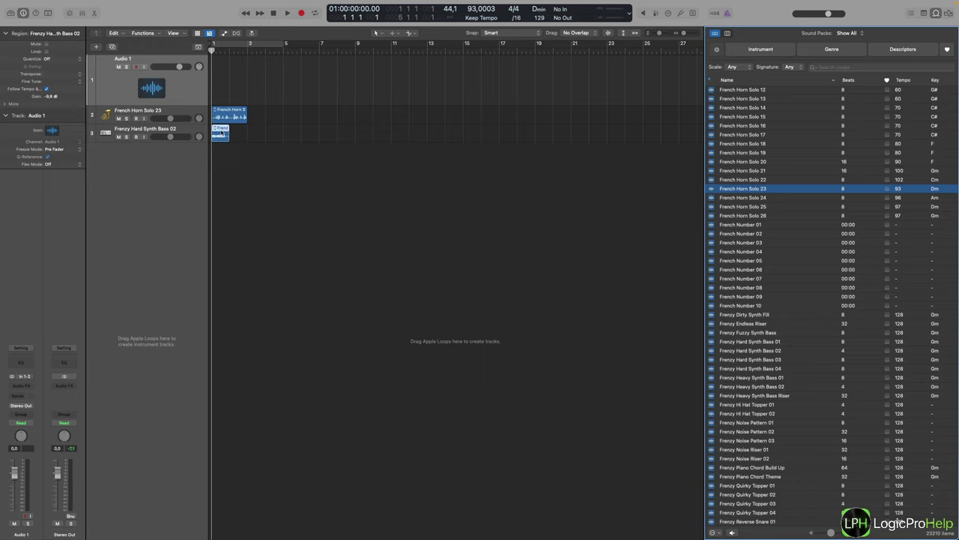
pyautogui.moveTo(228, 127); pyautogui.dragTo(246, 130)
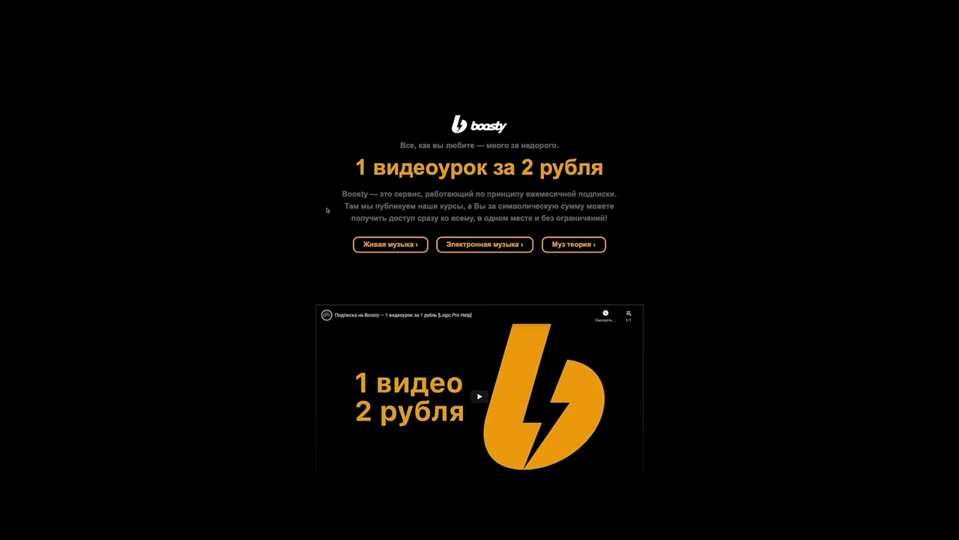
# Switch to the Boosty offer web page, open the Живая музыка plan and look through its course list.
pyautogui.click(390, 245)
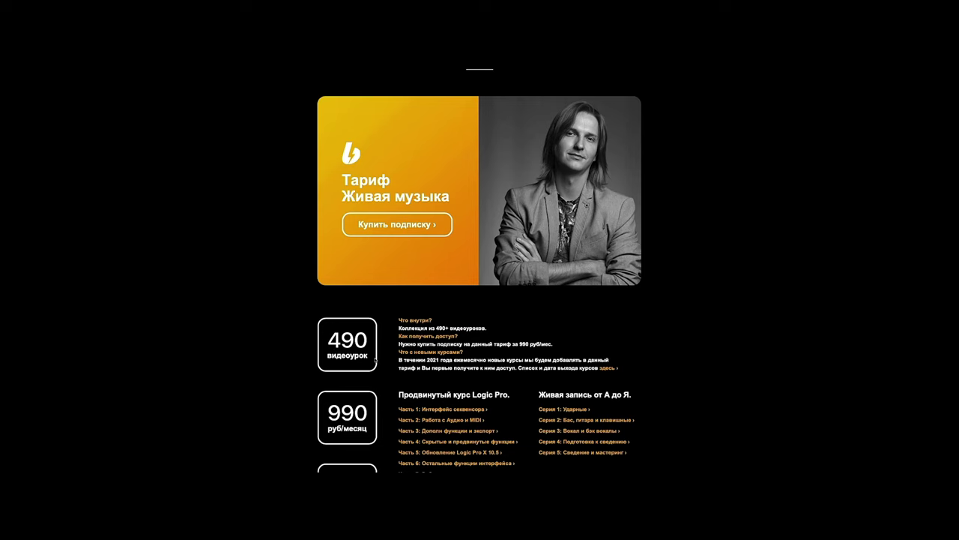
pyautogui.scroll(-2, 375, 361)
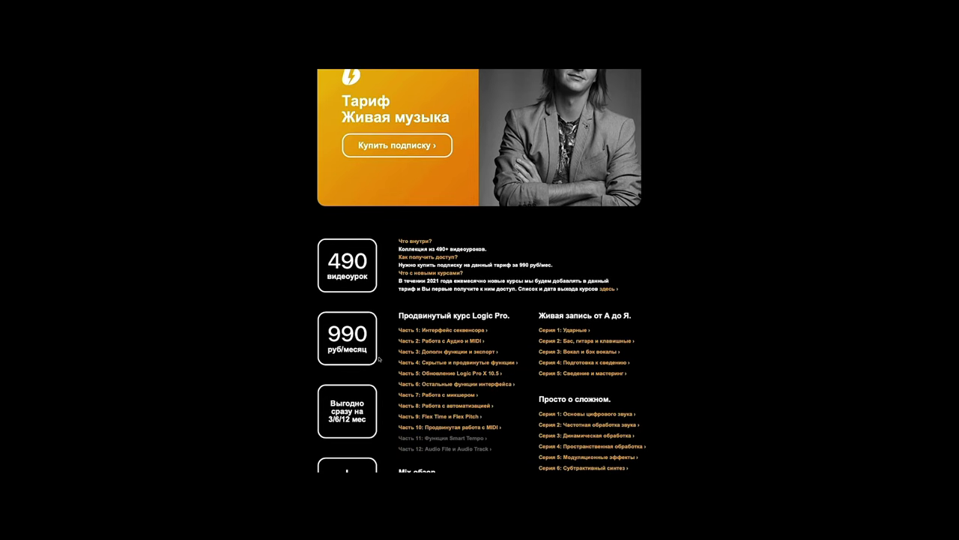
pyautogui.scroll(-2, 506, 374)
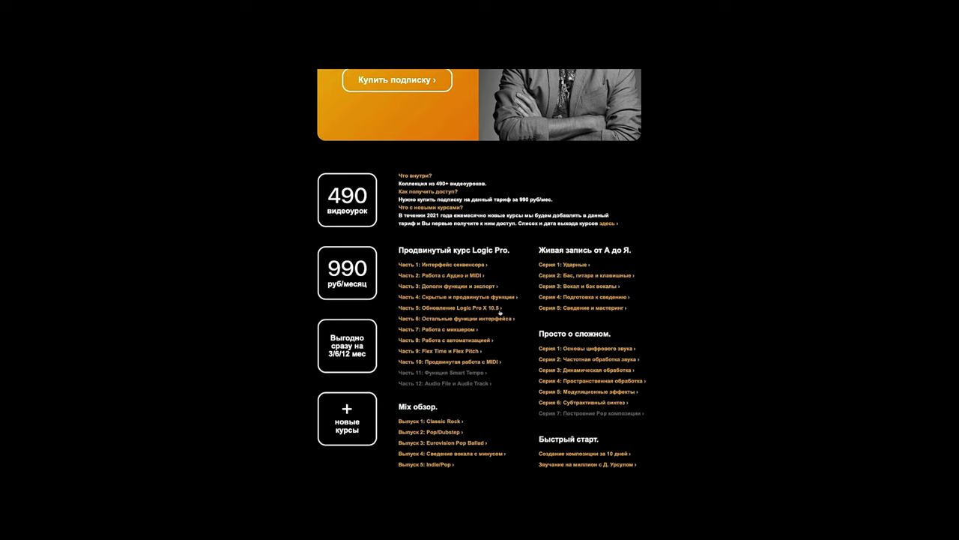
pyautogui.scroll(4, 514, 284)
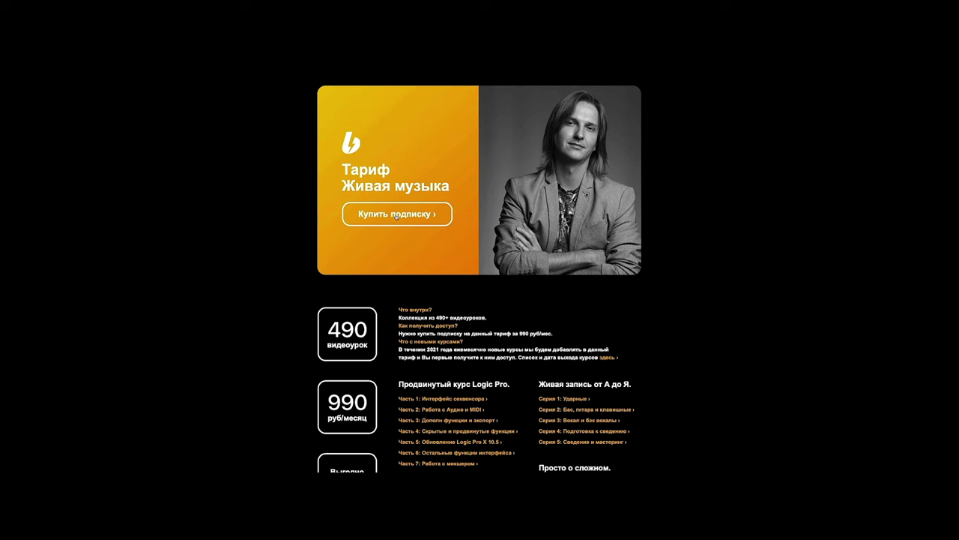
# Open the Живая музыка plan's subscription page on Boosty and look through the included courses.
pyautogui.click(397, 214)
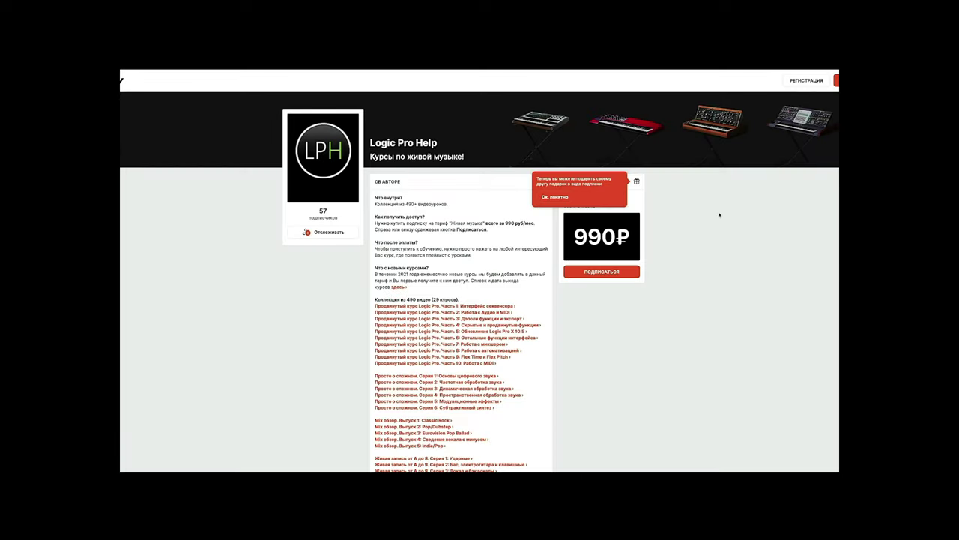
pyautogui.scroll(-1, 726, 207)
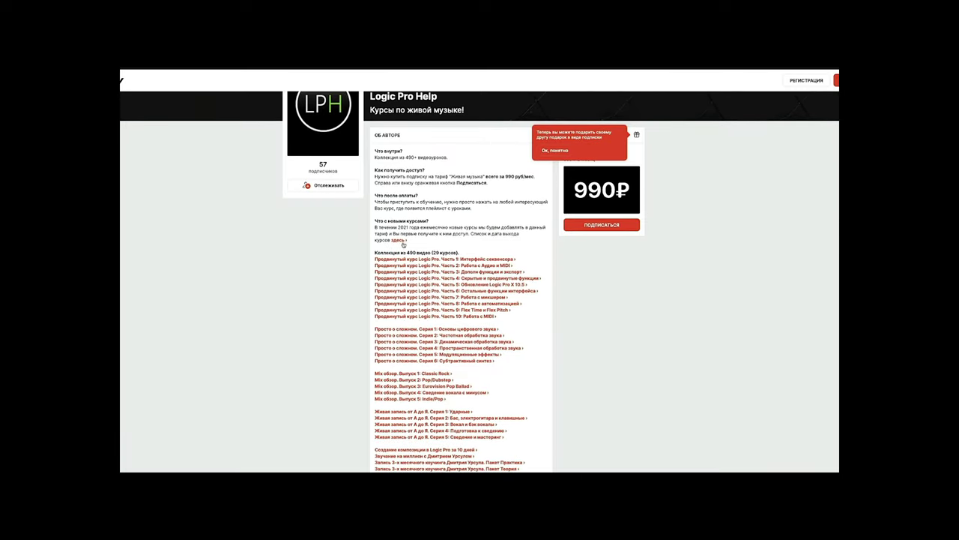
pyautogui.scroll(-1, 403, 244)
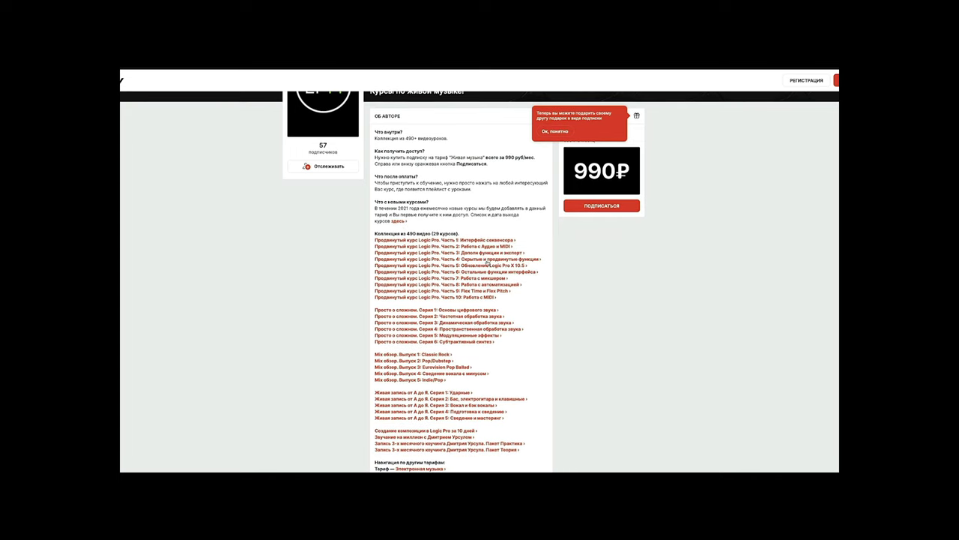
# Start subscribing to the Живая музыка plan on Boosty and sign in through VK.
pyautogui.click(545, 133)
pyautogui.scroll(1, 546, 135)
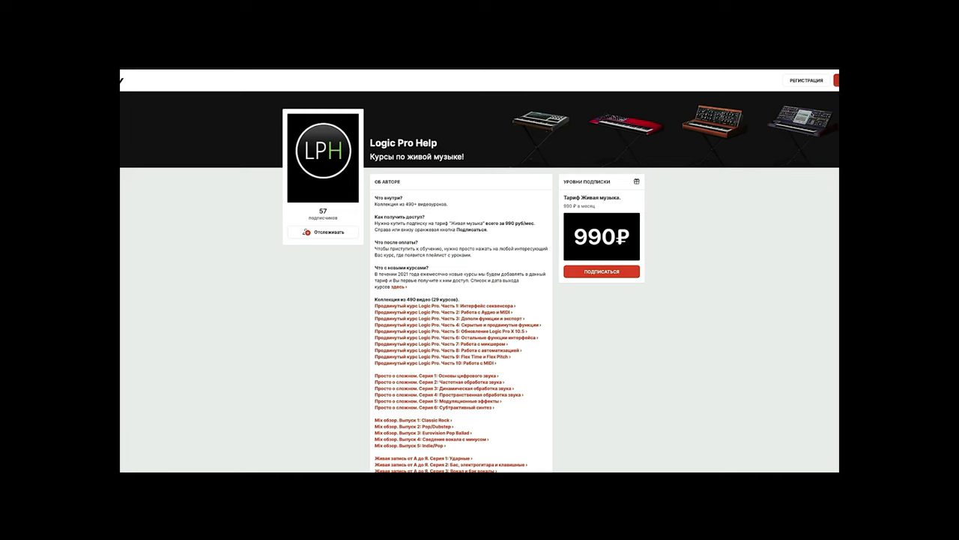
pyautogui.click(620, 273)
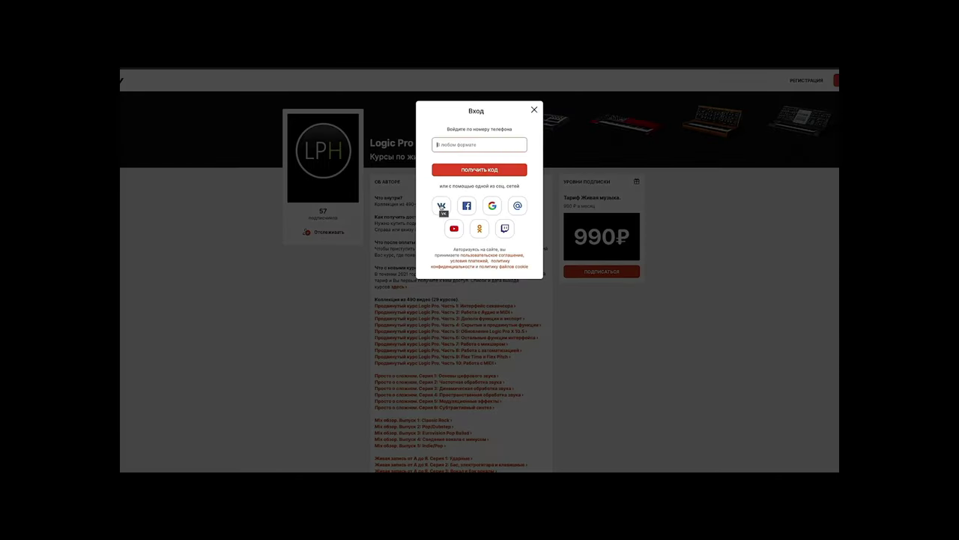
pyautogui.click(443, 206)
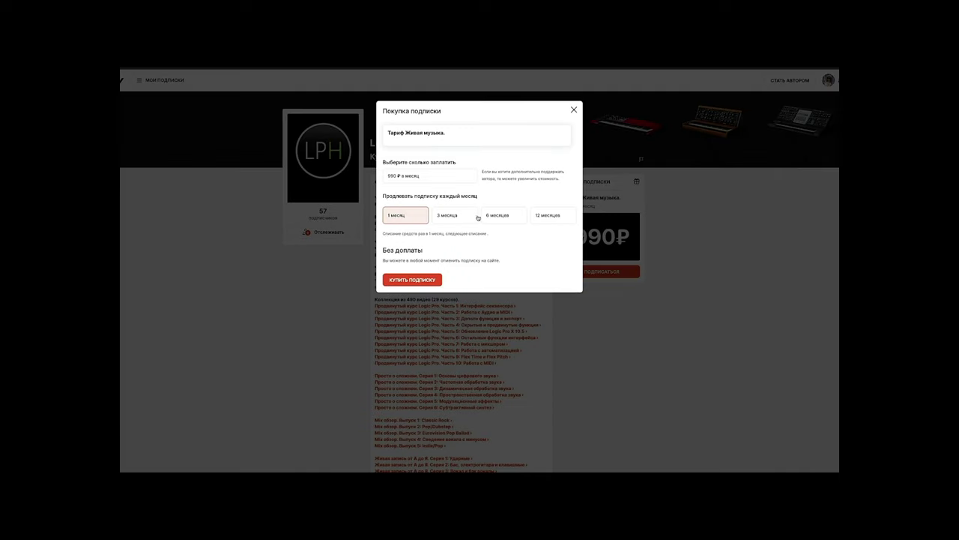
# Set the Живая музыка subscription to renew every 12 months and proceed to purchase it.
pyautogui.click(464, 218)
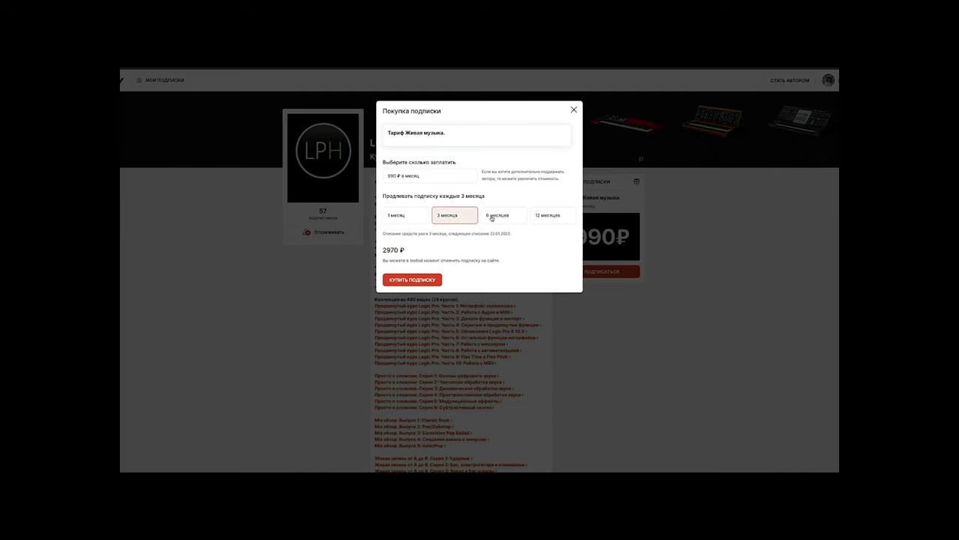
pyautogui.click(492, 218)
pyautogui.click(538, 219)
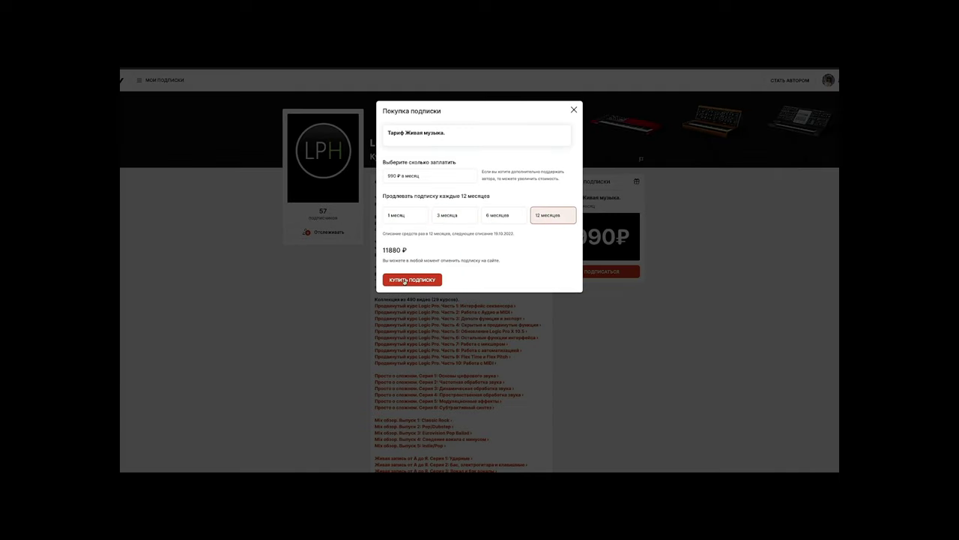
pyautogui.click(405, 280)
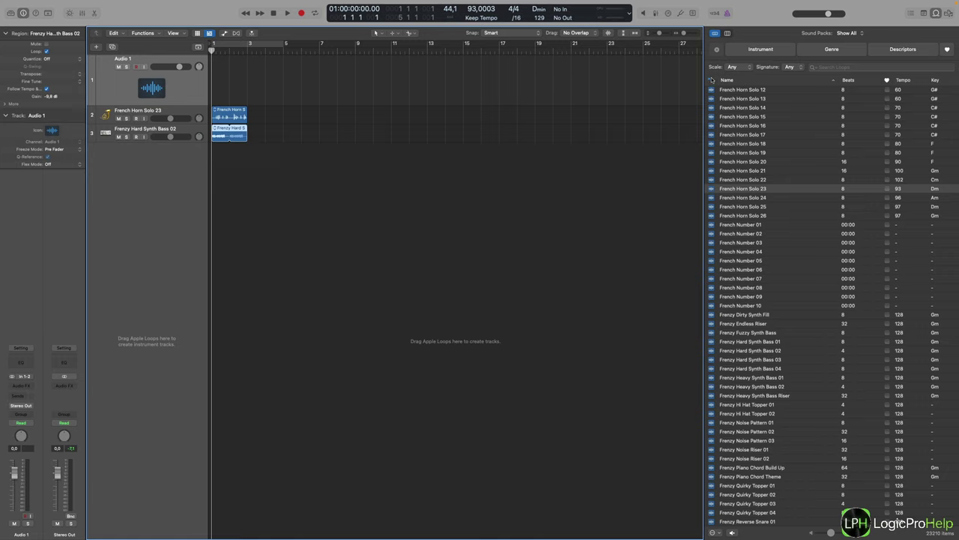
# In Logic Pro, show only Software Instrument Loops and place 2-Step Ahead Strings on a new track at bar 1.
pyautogui.click(712, 78)
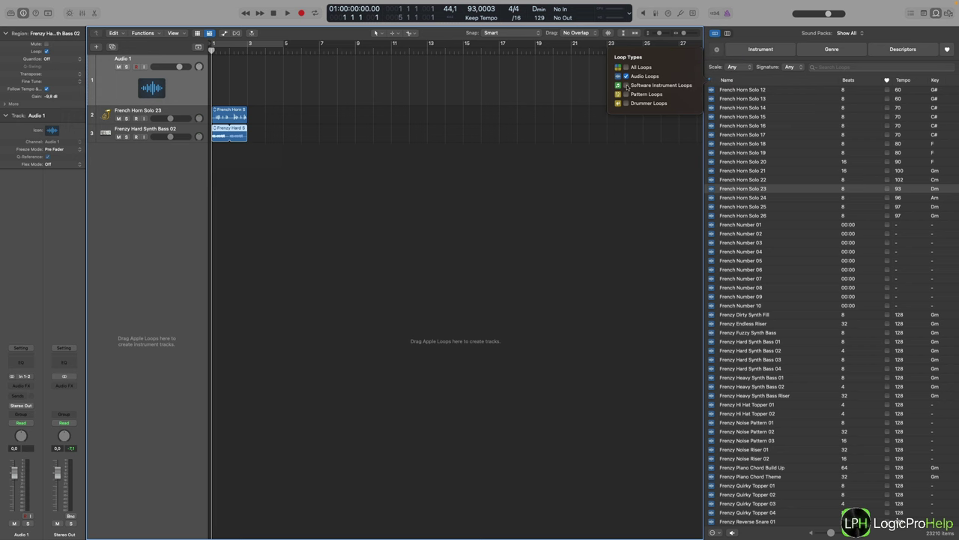
pyautogui.click(626, 85)
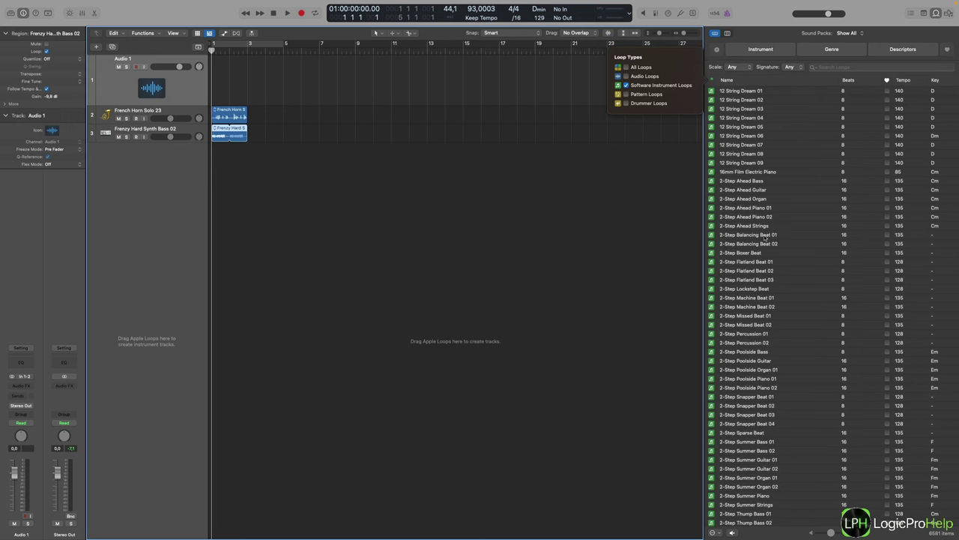
pyautogui.click(741, 226)
pyautogui.click(740, 226)
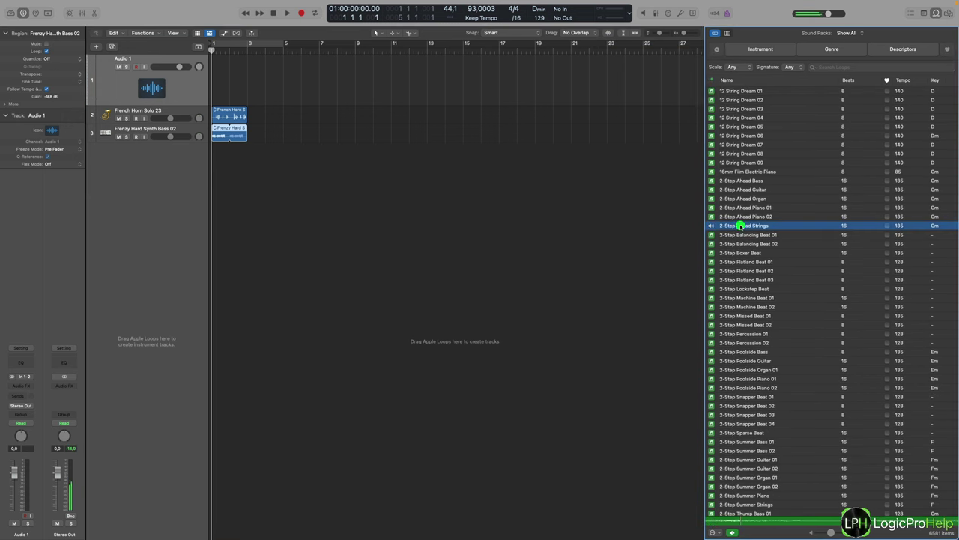
pyautogui.moveTo(741, 226); pyautogui.dragTo(210, 257)
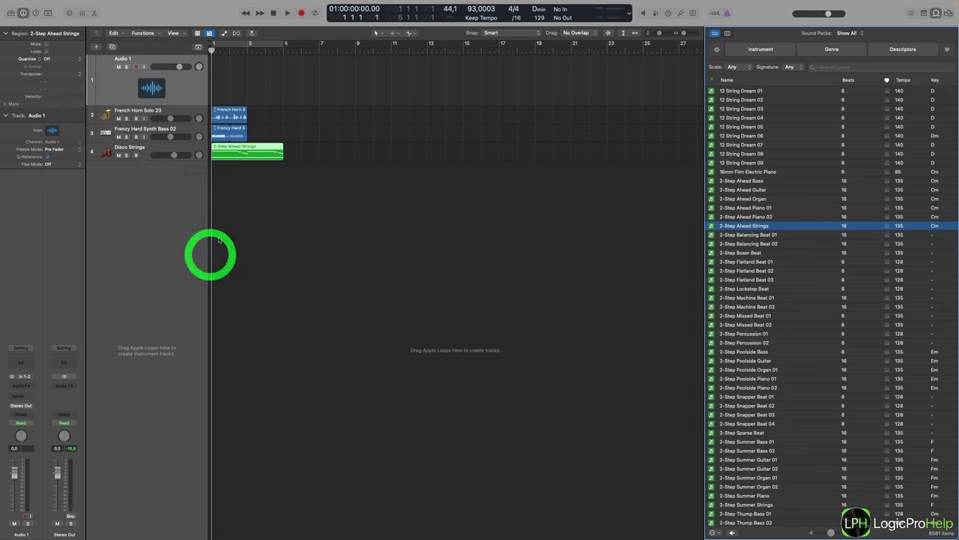
# Examine the Disco Strings track's channel and the 2-Step Ahead Strings notes in the Piano Roll, audition one note, and close the editor.
pyautogui.click(131, 150)
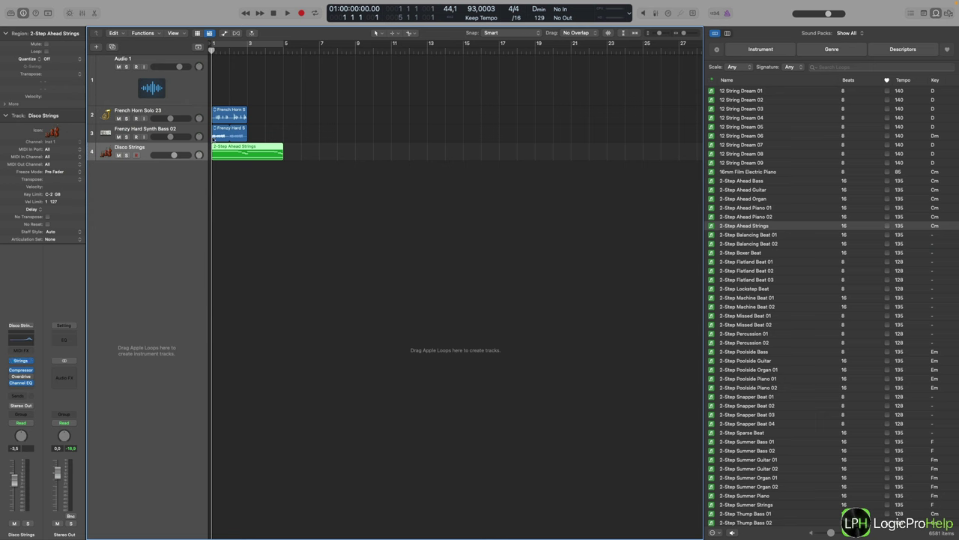
pyautogui.doubleClick(239, 153)
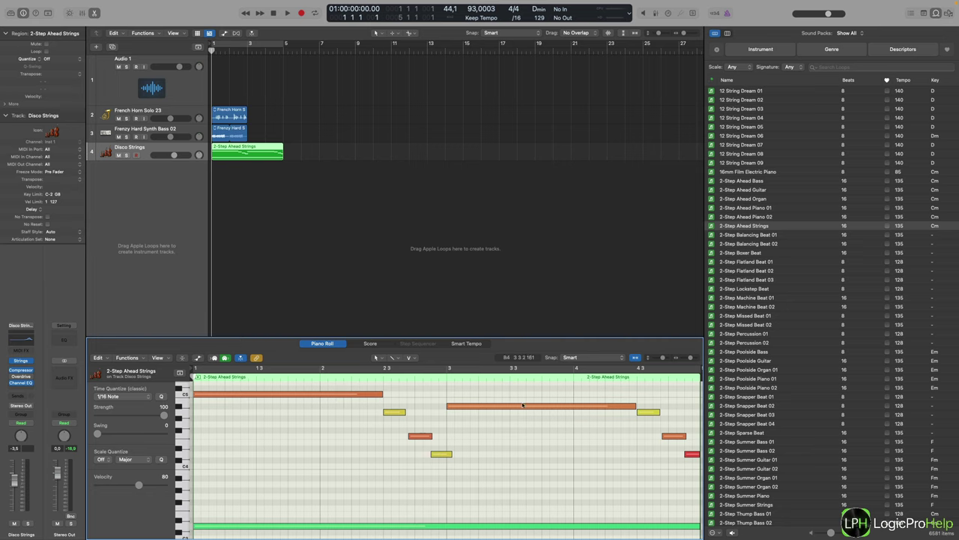
pyautogui.click(487, 410)
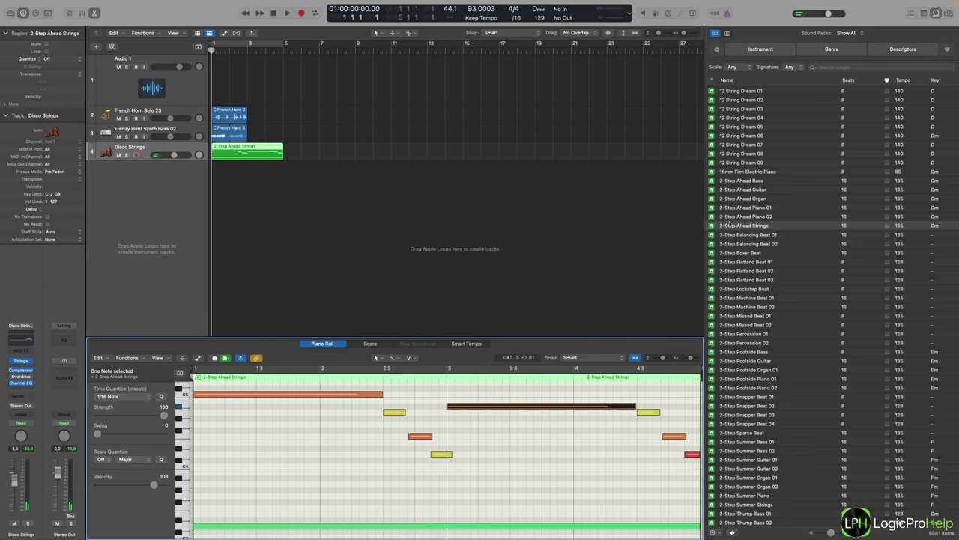
pyautogui.click(95, 13)
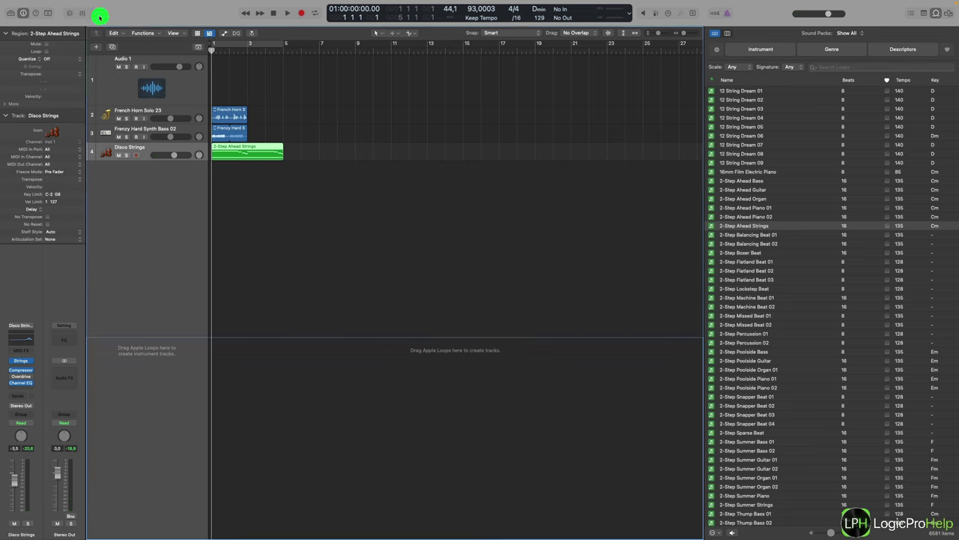
# Place the 2-Step Ahead Strings loop on the Audio 1 track at bar 1 as an audio region.
pyautogui.moveTo(744, 227); pyautogui.dragTo(215, 72)
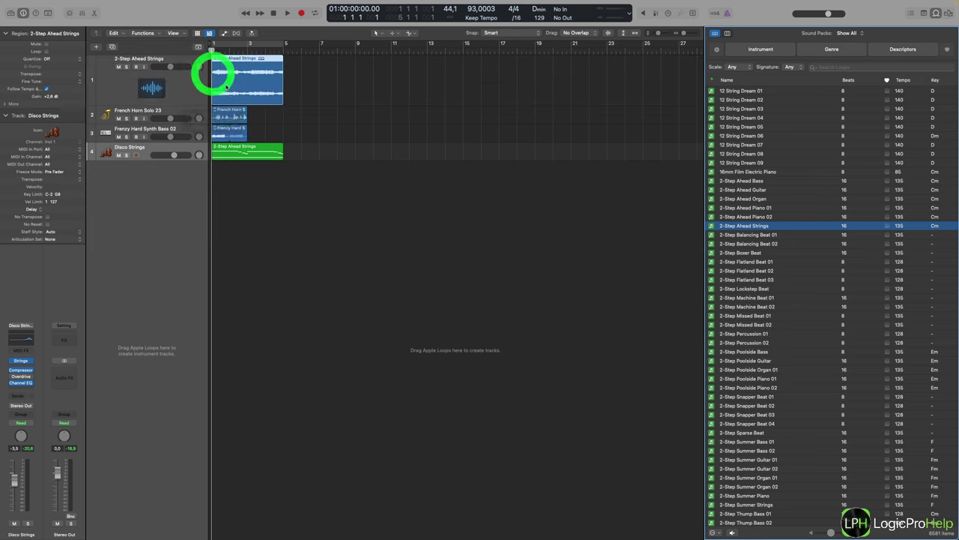
pyautogui.click(331, 98)
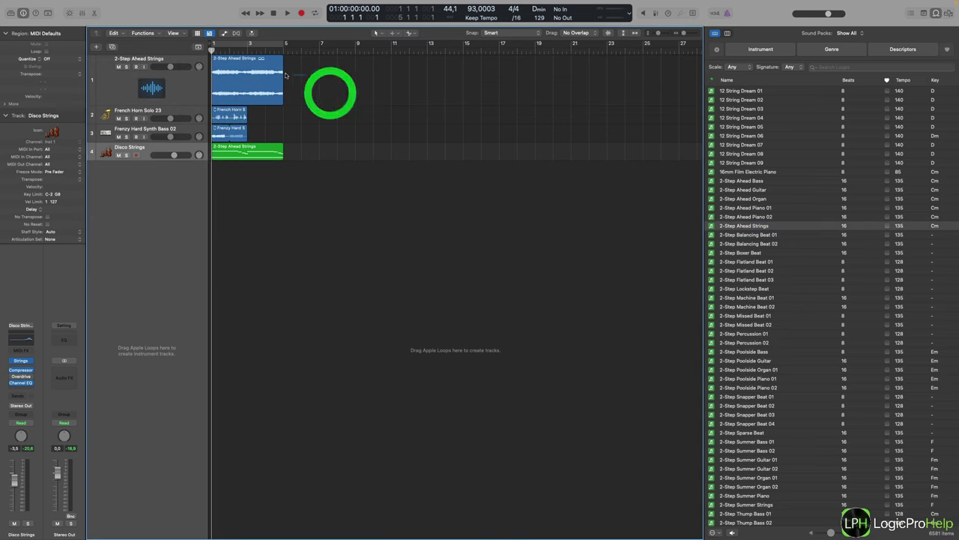
pyautogui.click(247, 75)
# Compare the audio and Disco Strings versions of 2-Step Ahead Strings by playing each track soloed, and remove the solos.
pyautogui.click(126, 66)
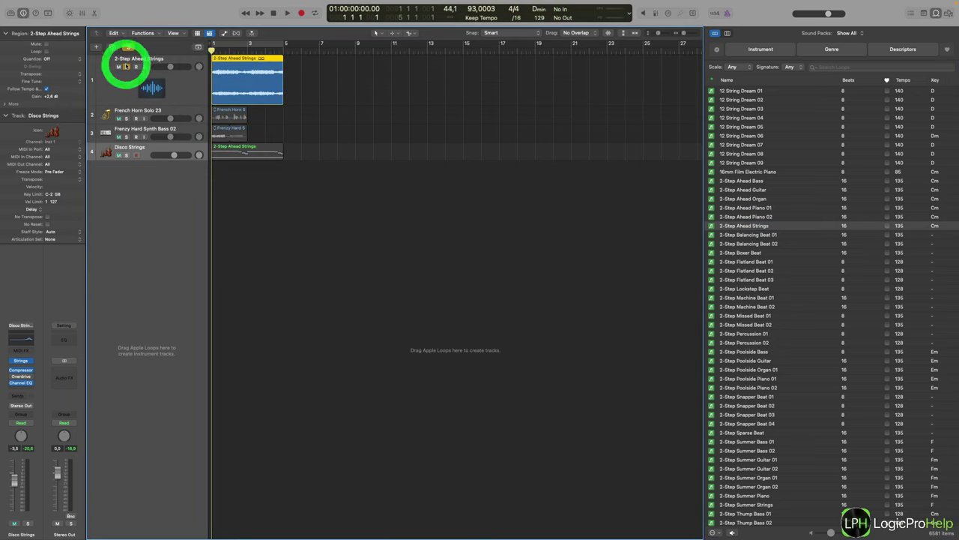
pyautogui.press('space')
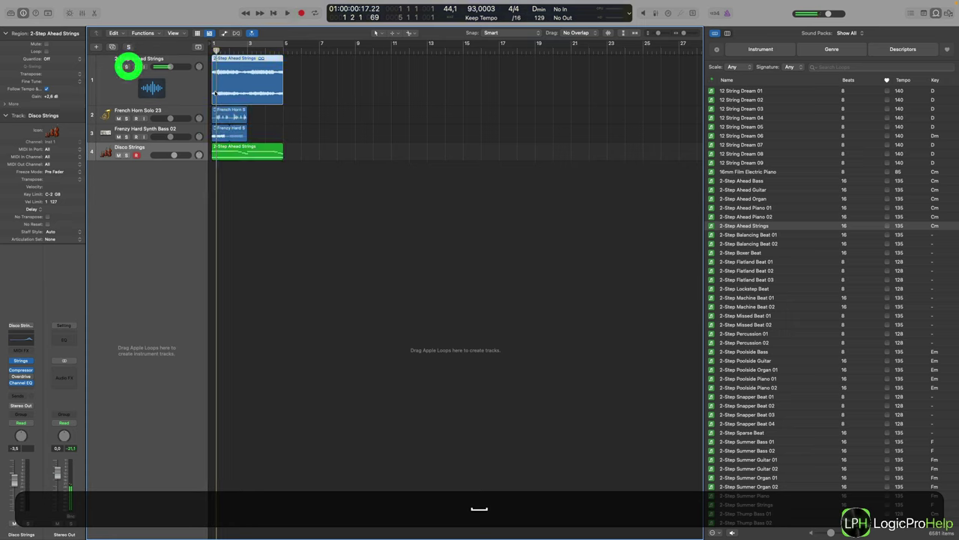
pyautogui.click(126, 155)
pyautogui.press('space')
pyautogui.click(210, 49)
pyautogui.press('space')
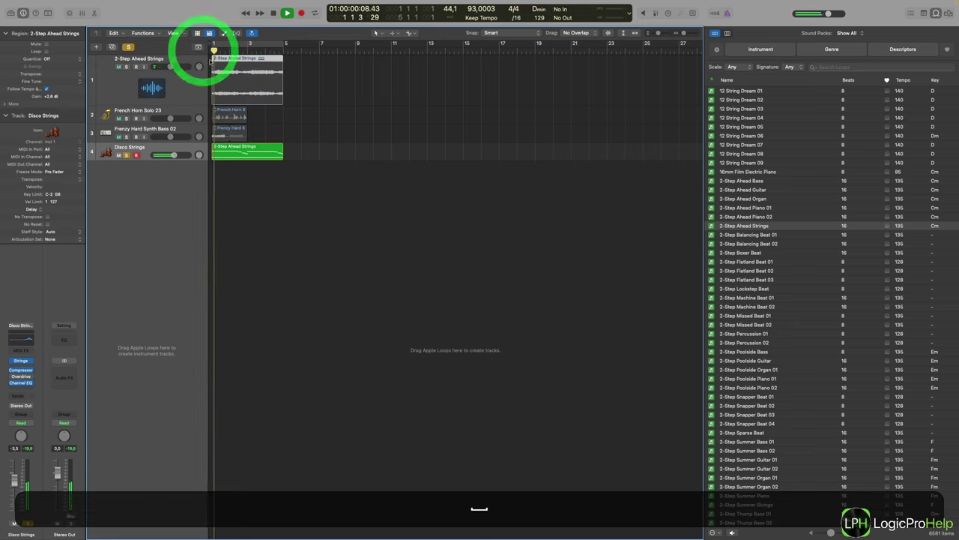
pyautogui.click(127, 155)
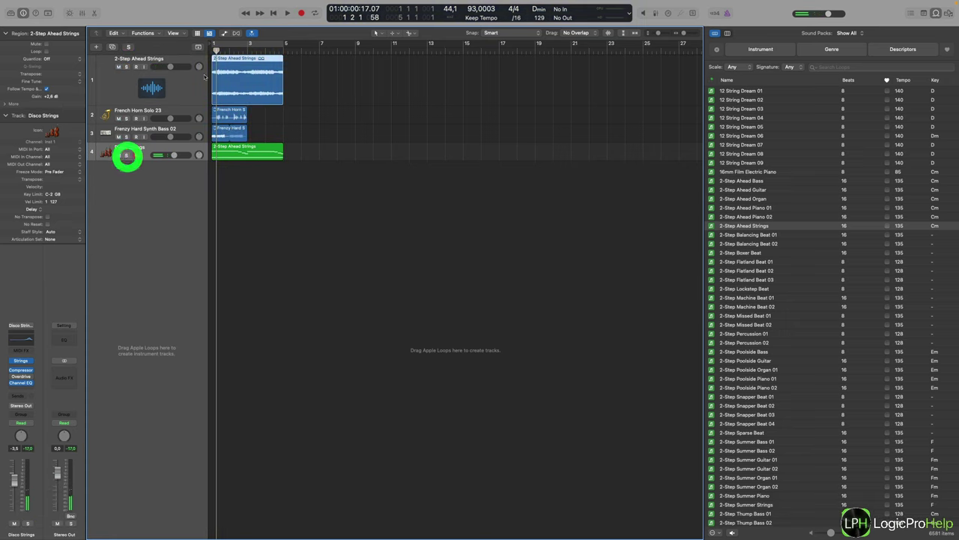
pyautogui.click(317, 114)
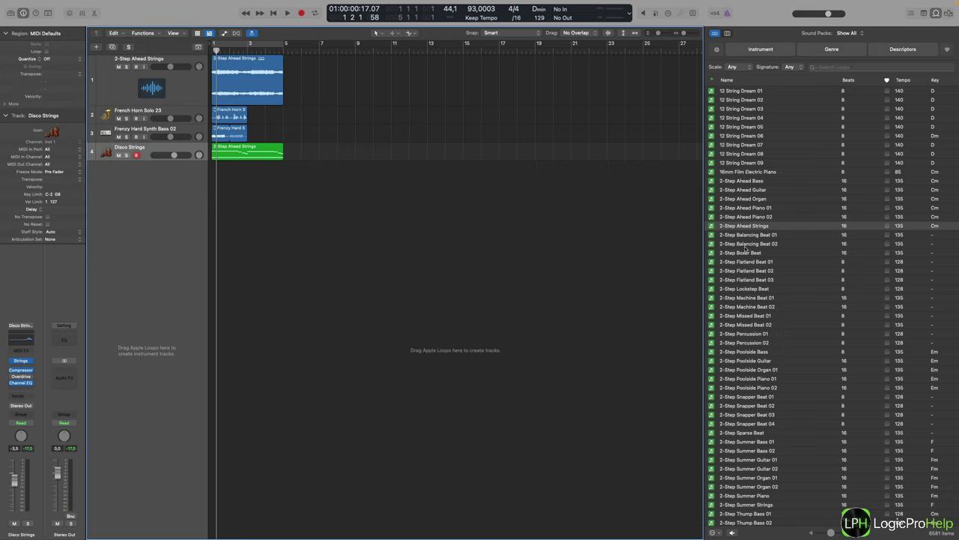
# Audition the 12 String Dream 07 loop and look through the software instrument loops.
pyautogui.click(759, 145)
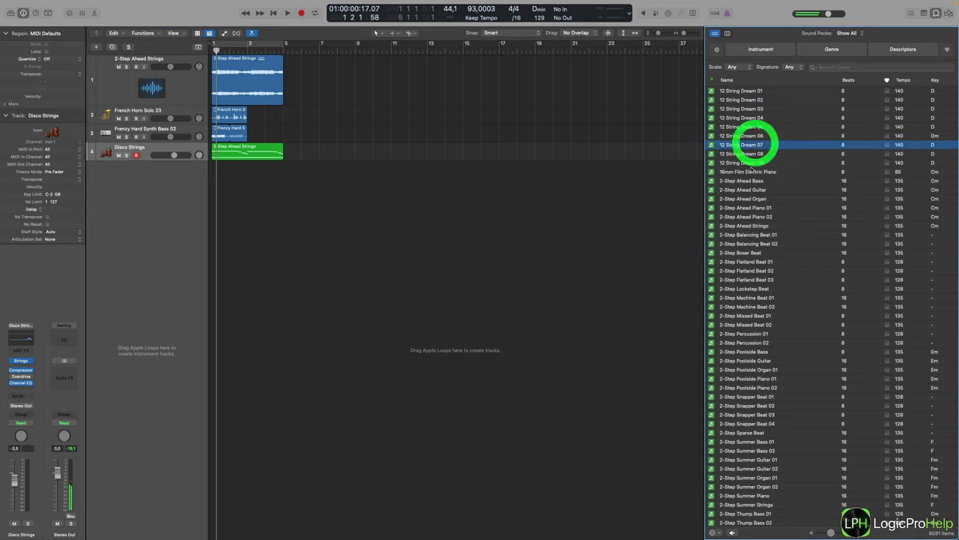
pyautogui.scroll(-5, 760, 225)
pyautogui.scroll(5, 763, 277)
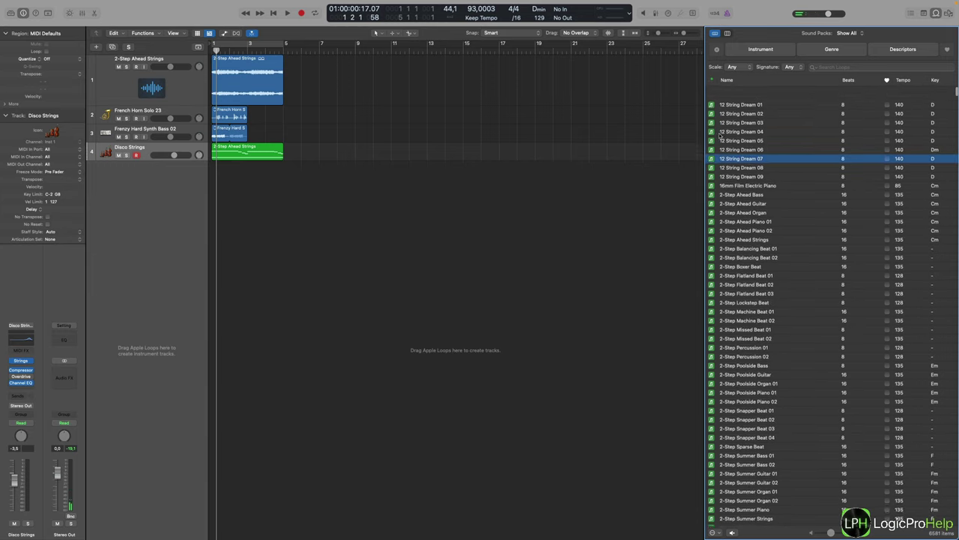
# Set the Loop Browser's loop type filter to All Loops.
pyautogui.click(709, 79)
pyautogui.click(627, 67)
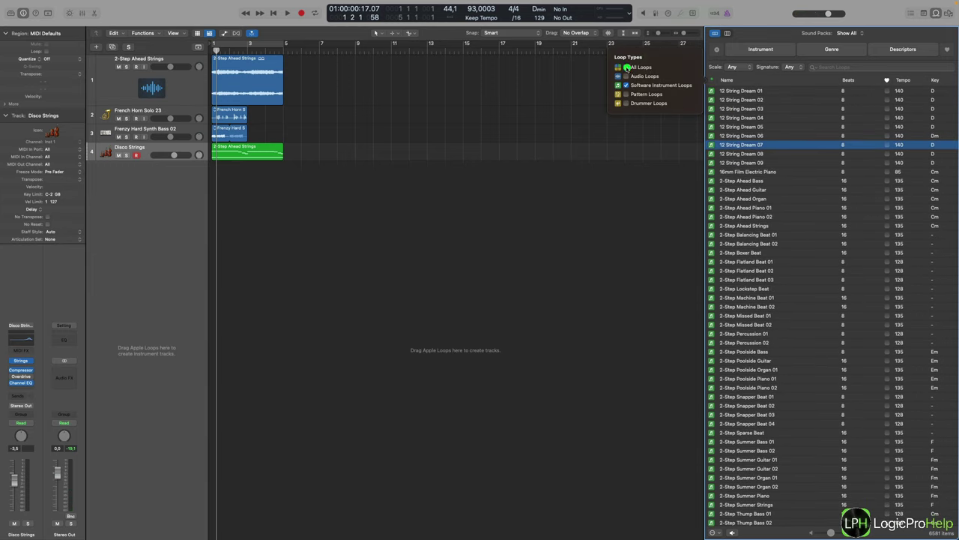
pyautogui.click(754, 39)
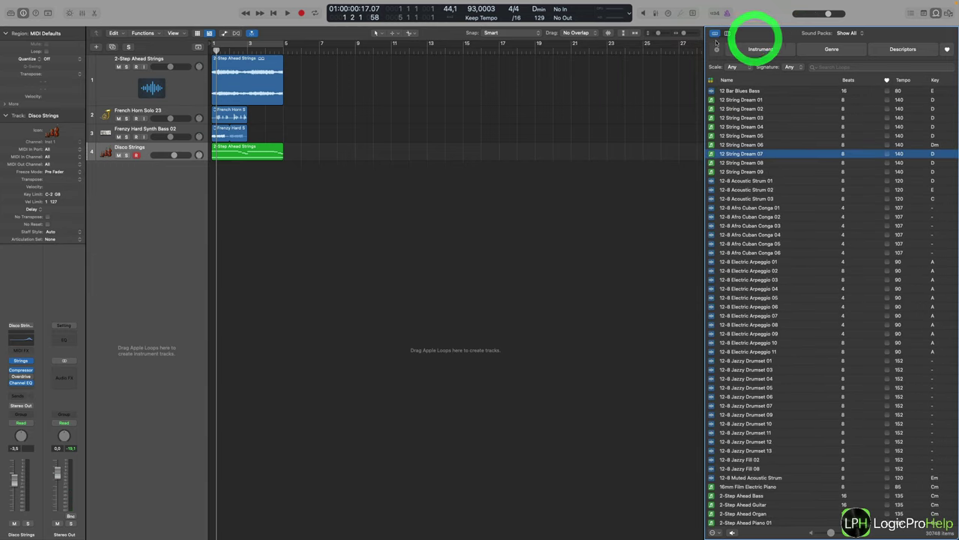
# Filter the loops by the Beats instrument category, look through the list, and collapse and reopen the instrument categories.
pyautogui.click(750, 49)
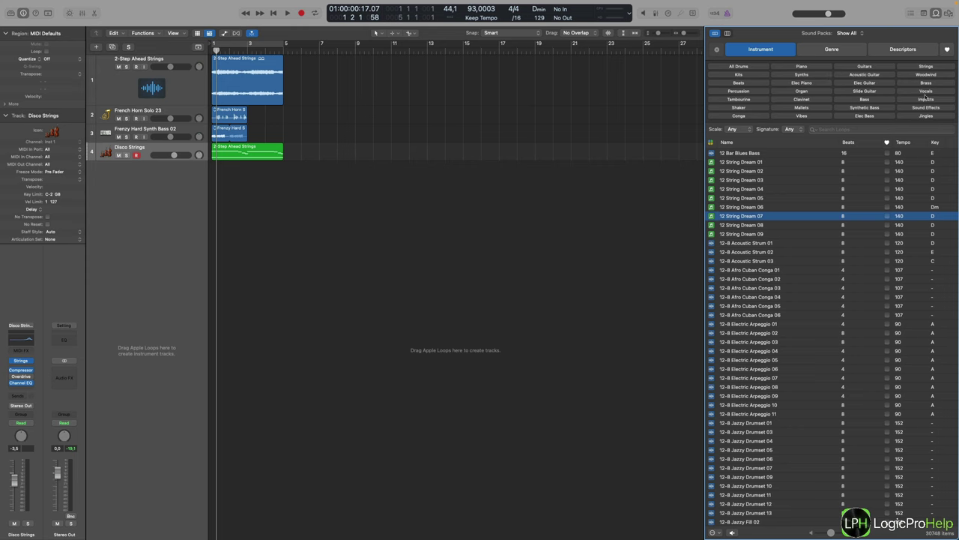
pyautogui.click(740, 82)
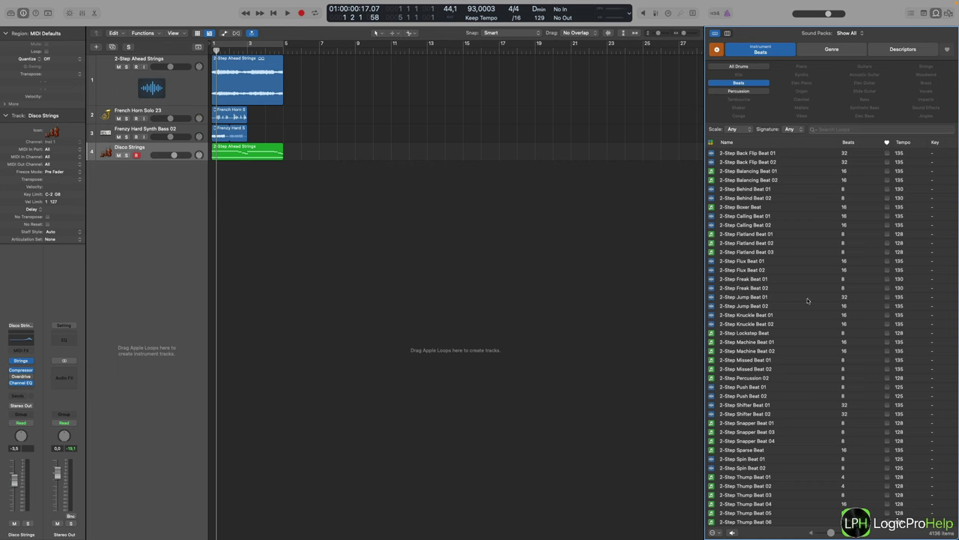
pyautogui.scroll(-15, 808, 301)
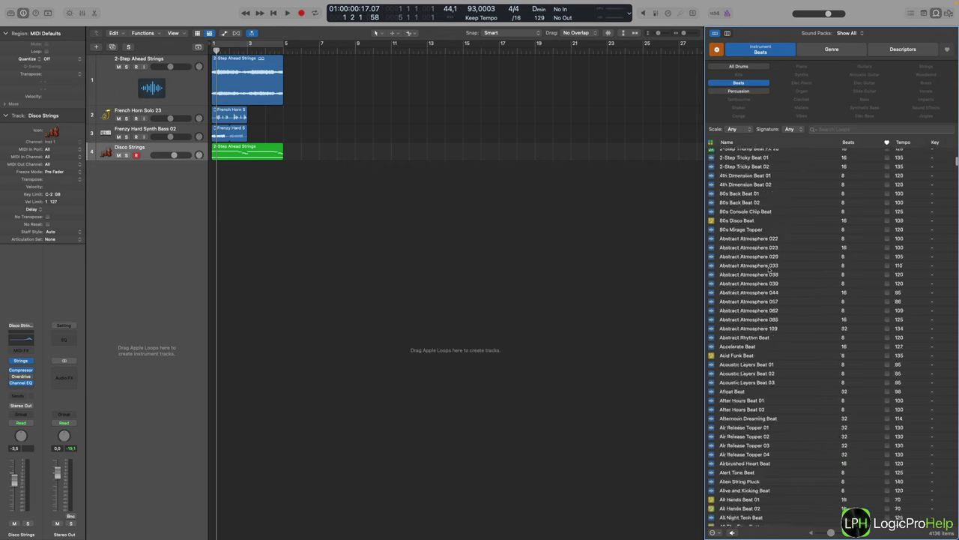
pyautogui.scroll(-10, 770, 269)
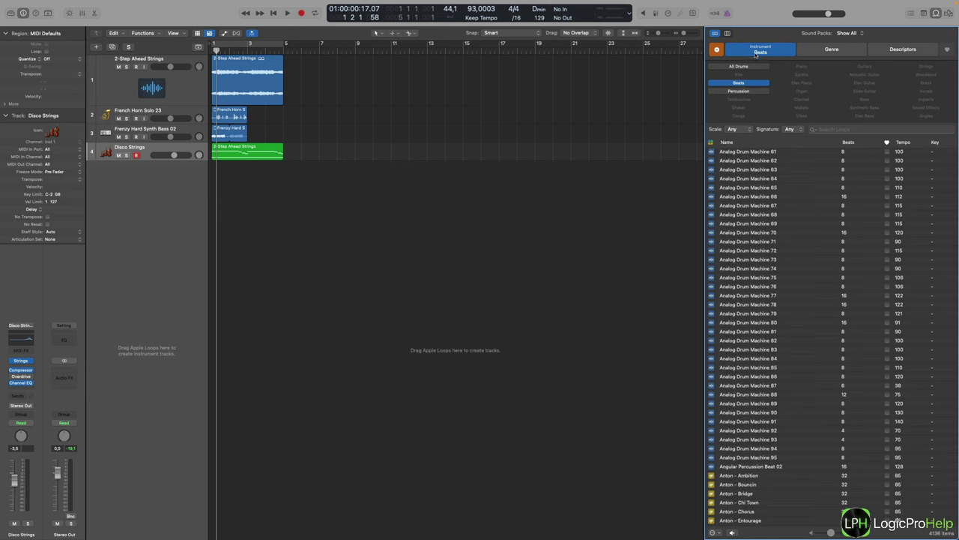
pyautogui.scroll(-5, 737, 338)
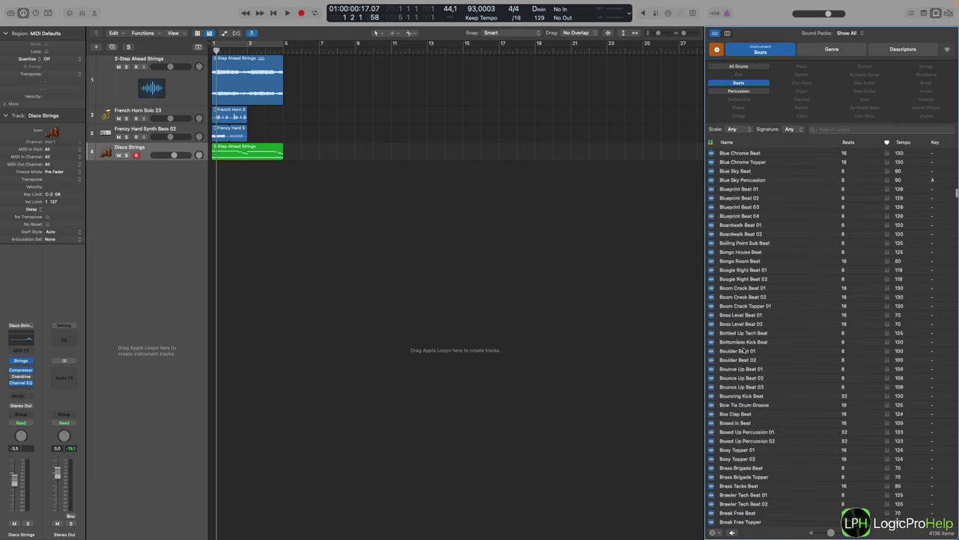
pyautogui.click(763, 51)
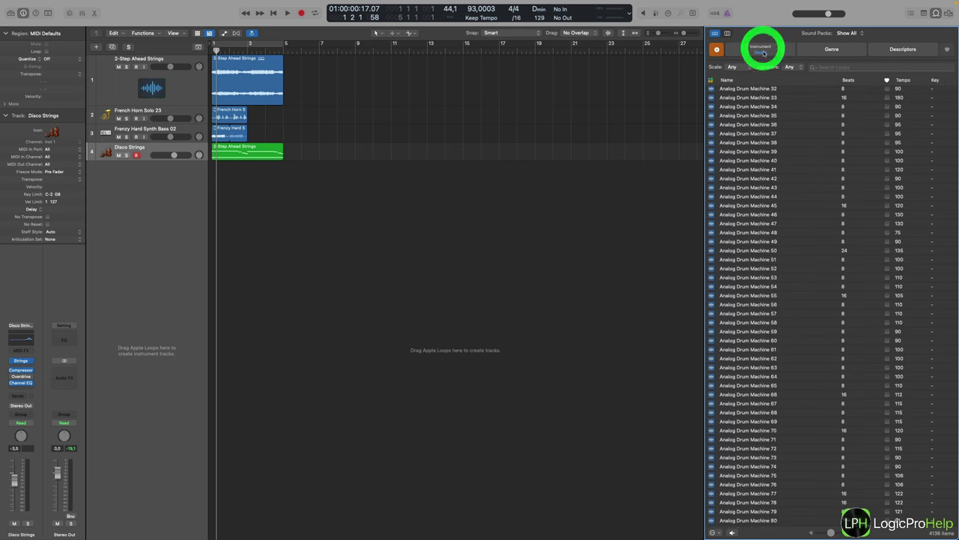
pyautogui.click(763, 54)
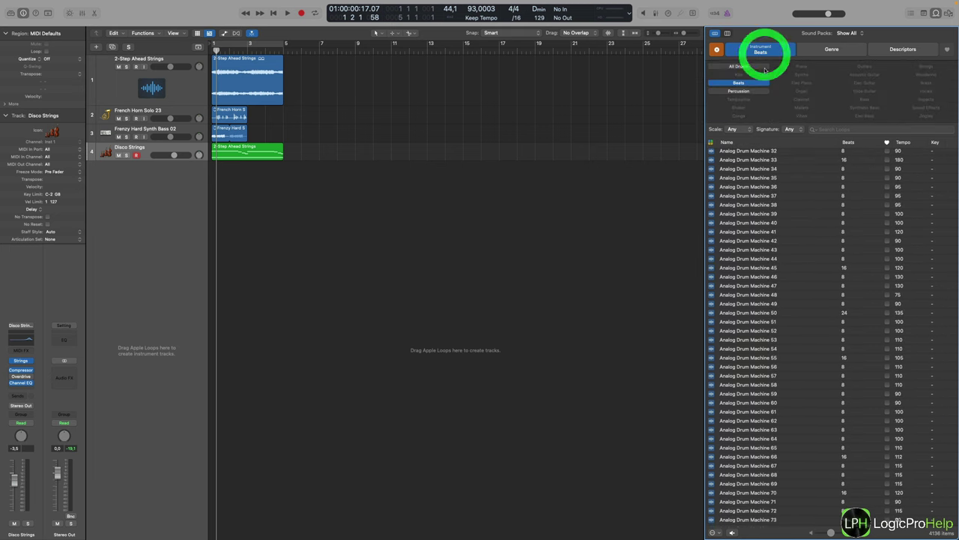
# Replace the Beats filter with Elec Piano, look through its loops, and remove the Elec Piano filter.
pyautogui.click(716, 51)
pyautogui.click(802, 83)
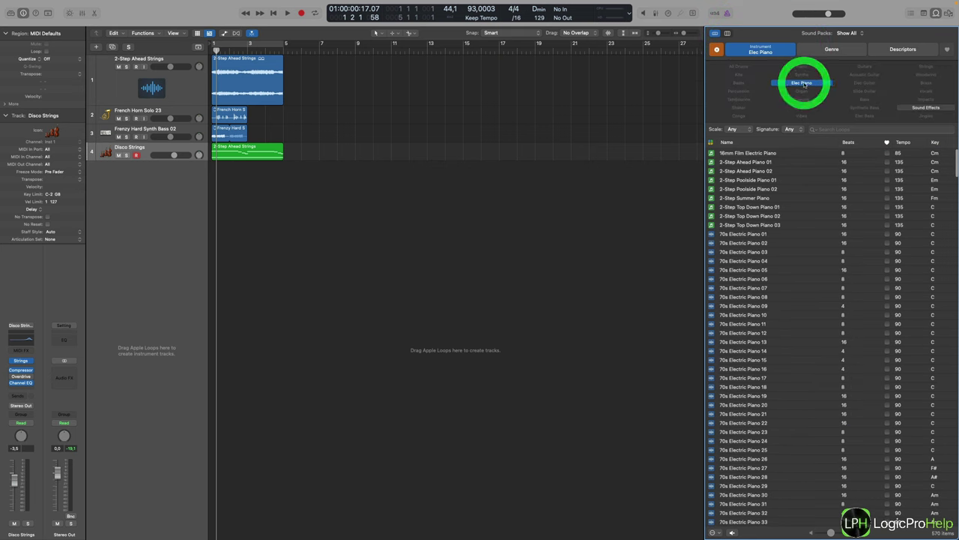
pyautogui.scroll(-10, 757, 243)
pyautogui.scroll(10, 757, 242)
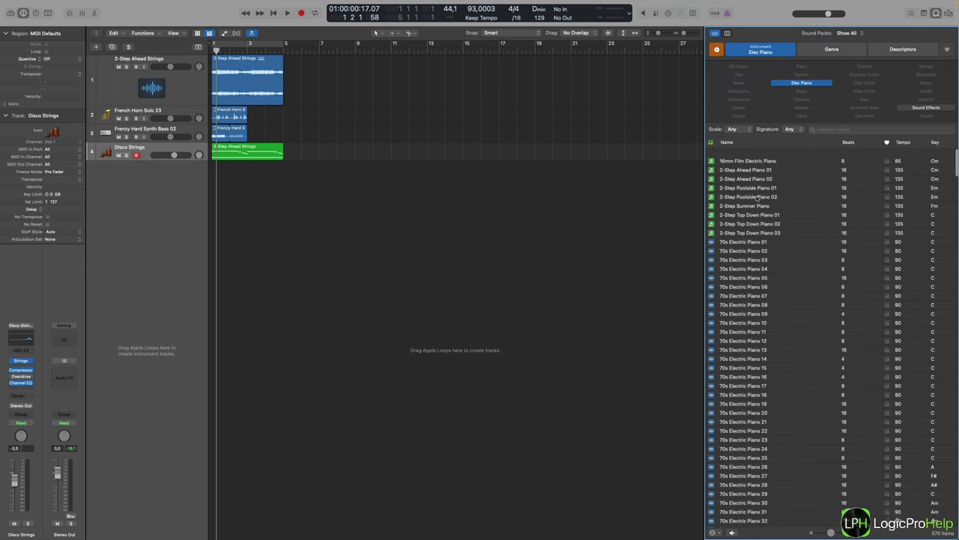
pyautogui.click(790, 84)
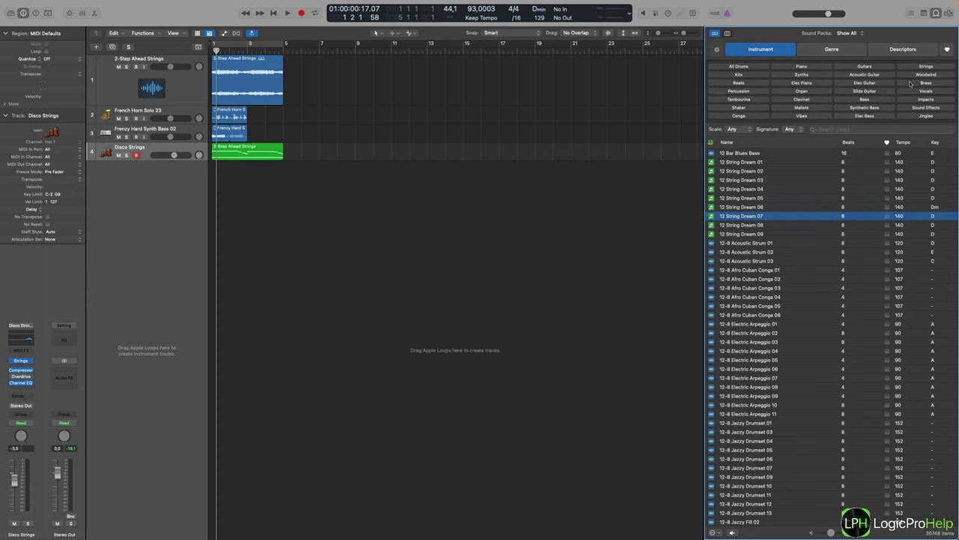
# Look through the instrument choices for reassigning the Conga category, including the Woodwind instruments, and close the list without choosing one.
pyautogui.rightClick(739, 117)
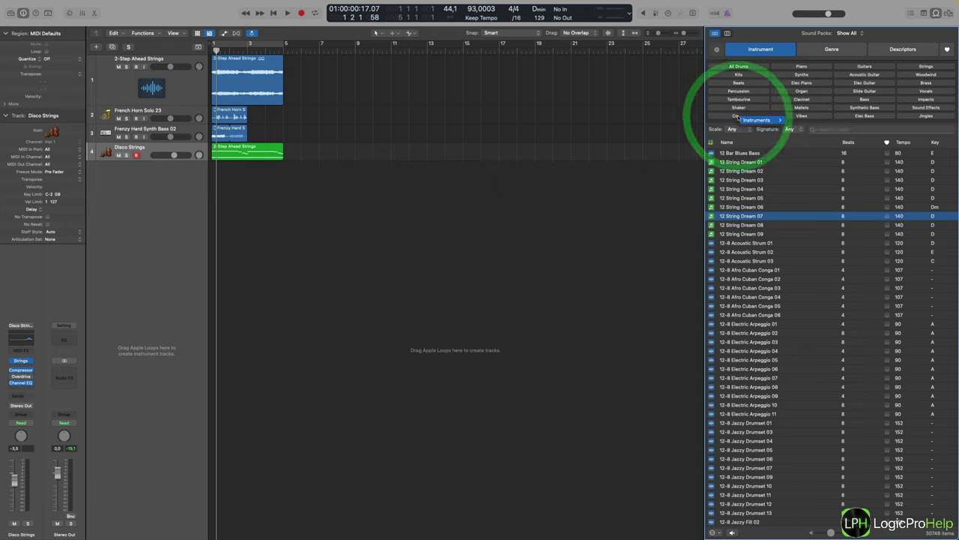
pyautogui.moveTo(757, 120)
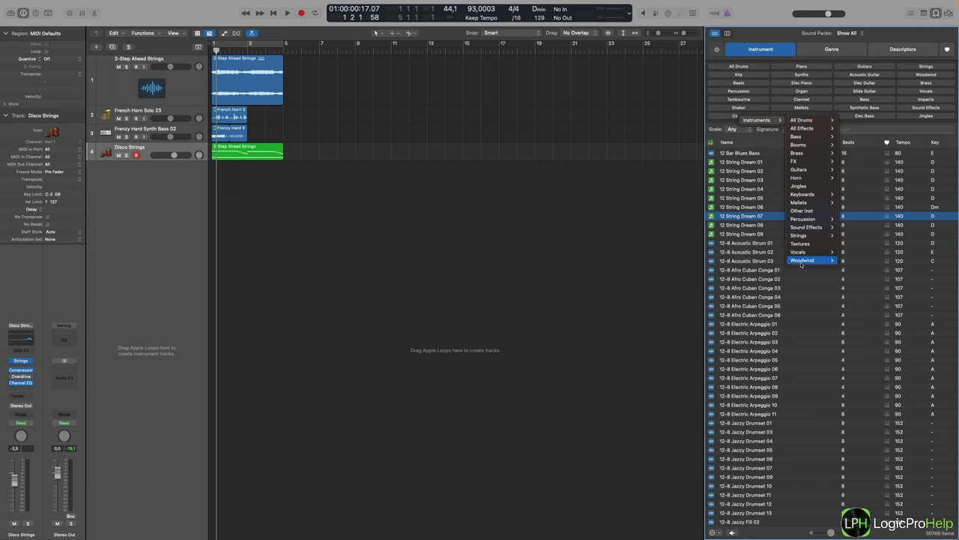
pyautogui.moveTo(799, 260)
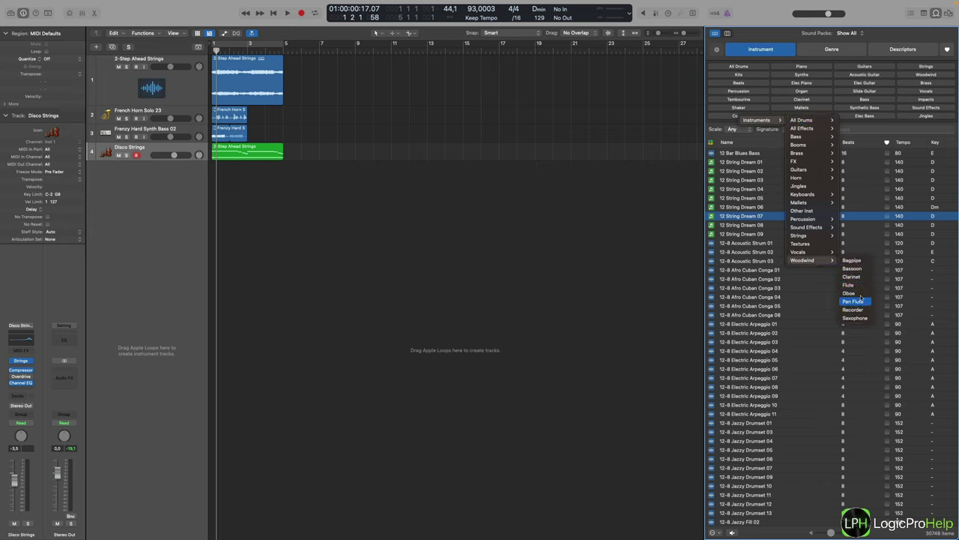
pyautogui.moveTo(799, 235)
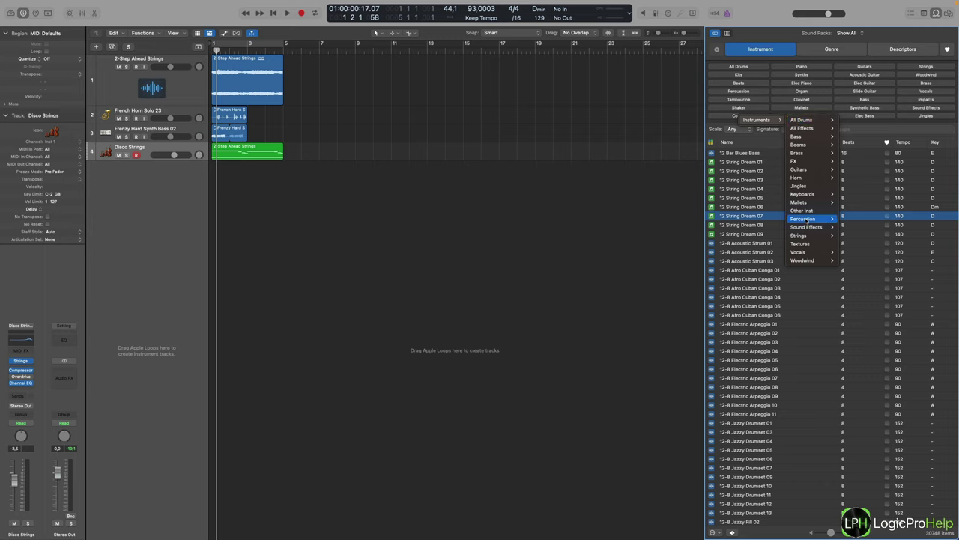
pyautogui.moveTo(806, 159)
pyautogui.click(737, 106)
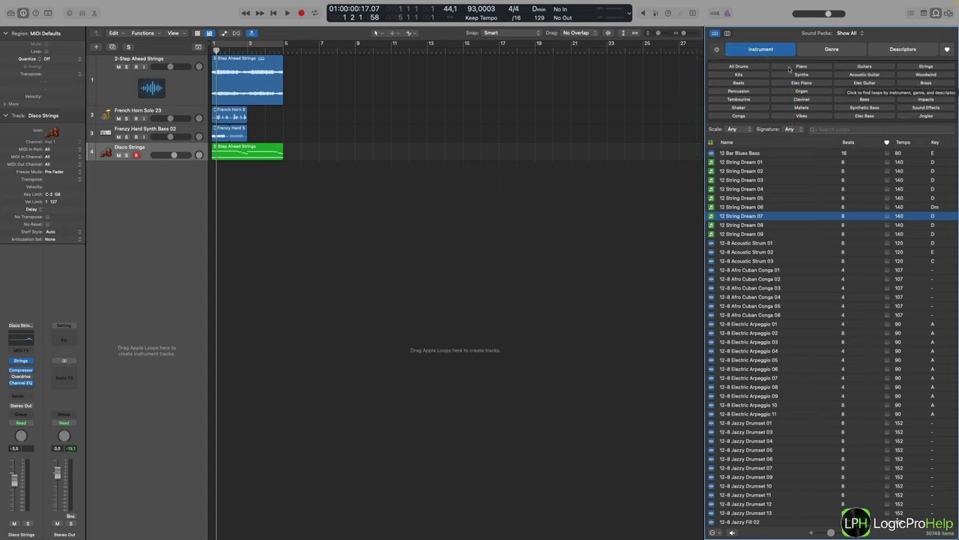
# Switch the Loop Browser to column view and look through its Instruments list.
pyautogui.click(727, 33)
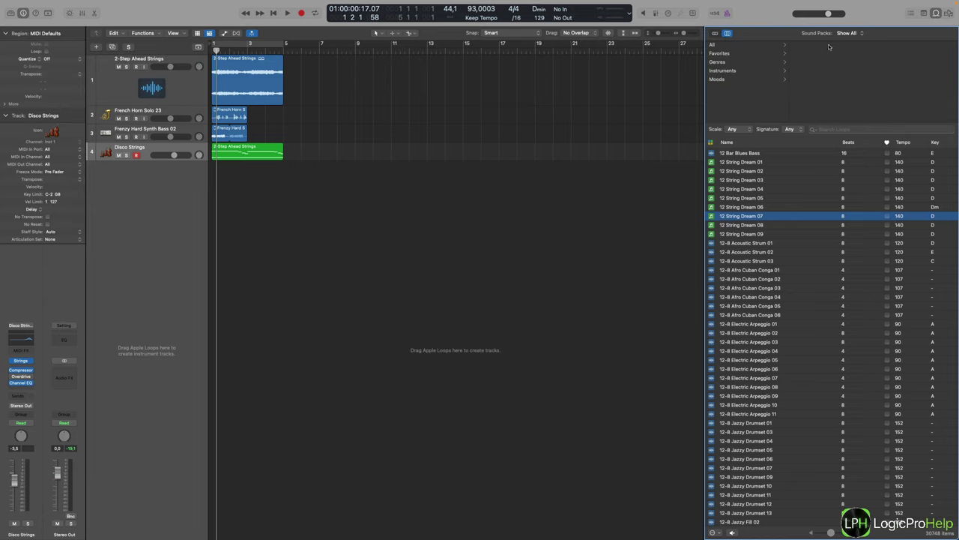
pyautogui.click(718, 70)
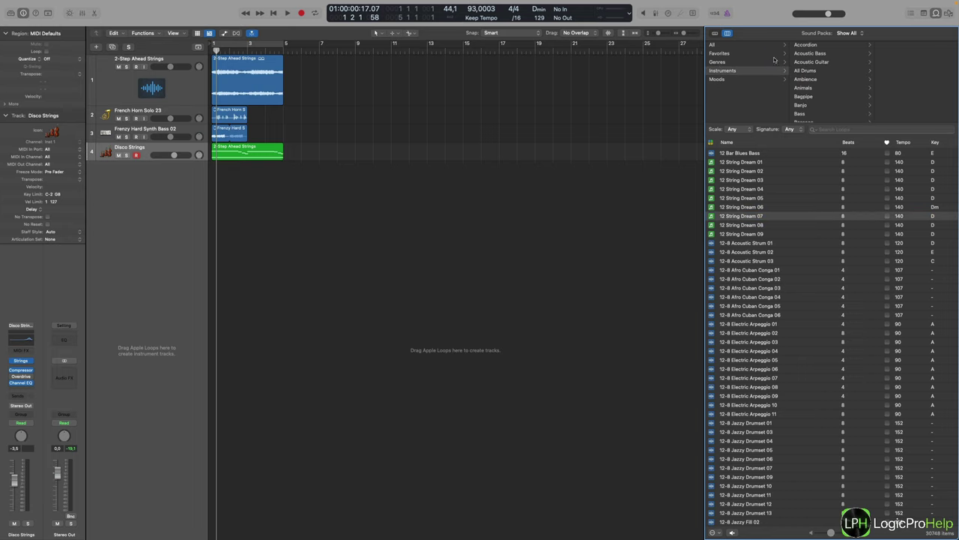
pyautogui.scroll(-15, 817, 48)
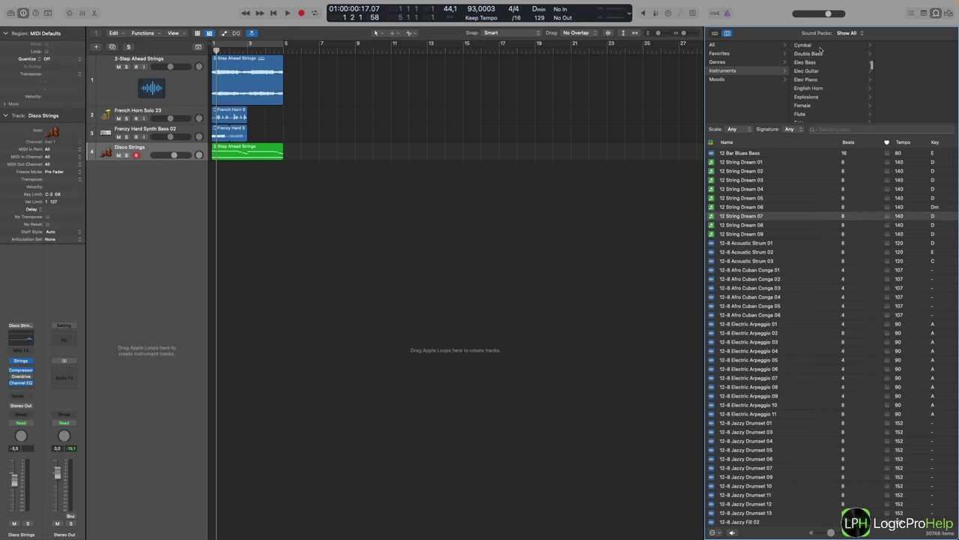
pyautogui.scroll(15, 820, 49)
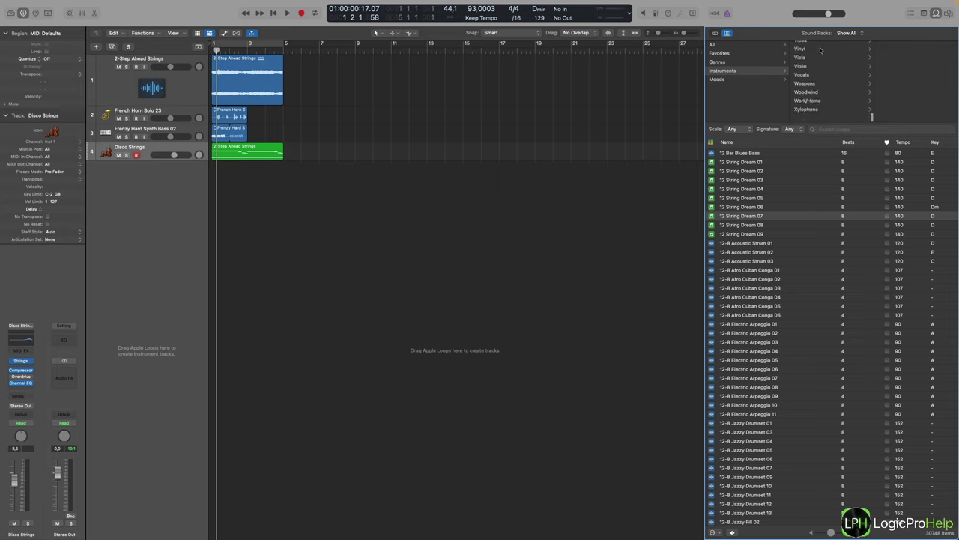
pyautogui.scroll(-1, 820, 67)
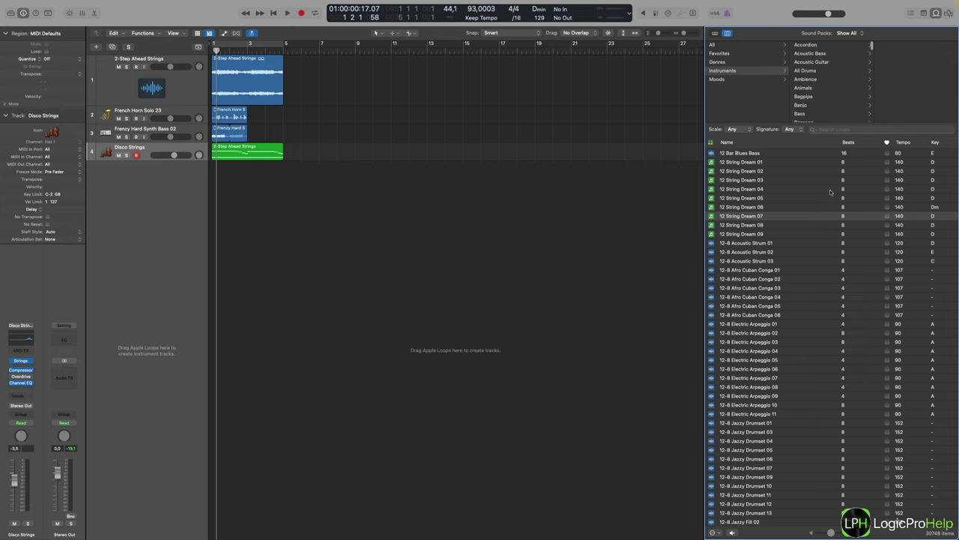
pyautogui.scroll(-5, 817, 90)
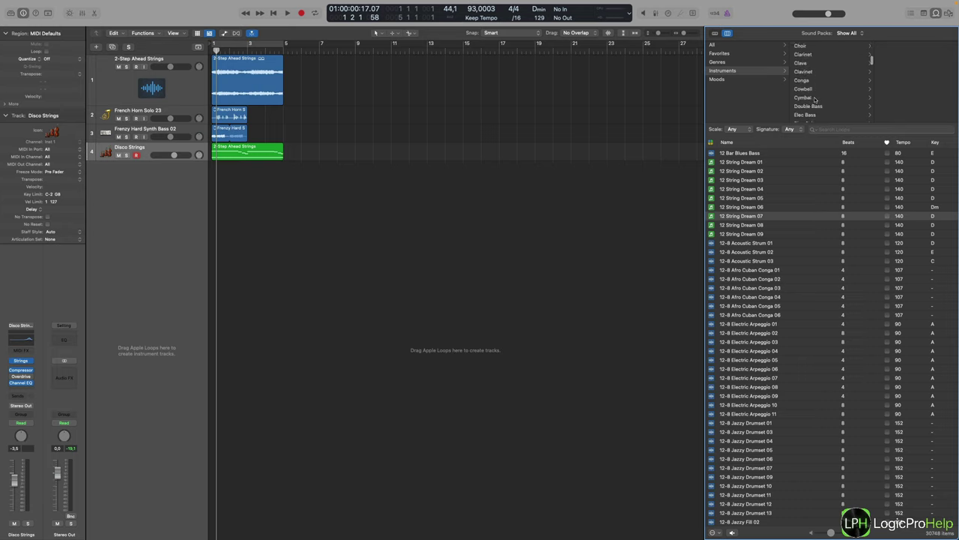
# Show the Cymbal loops, switch to the Elec Piano instrument, and look through its subcategories.
pyautogui.click(804, 80)
pyautogui.click(804, 98)
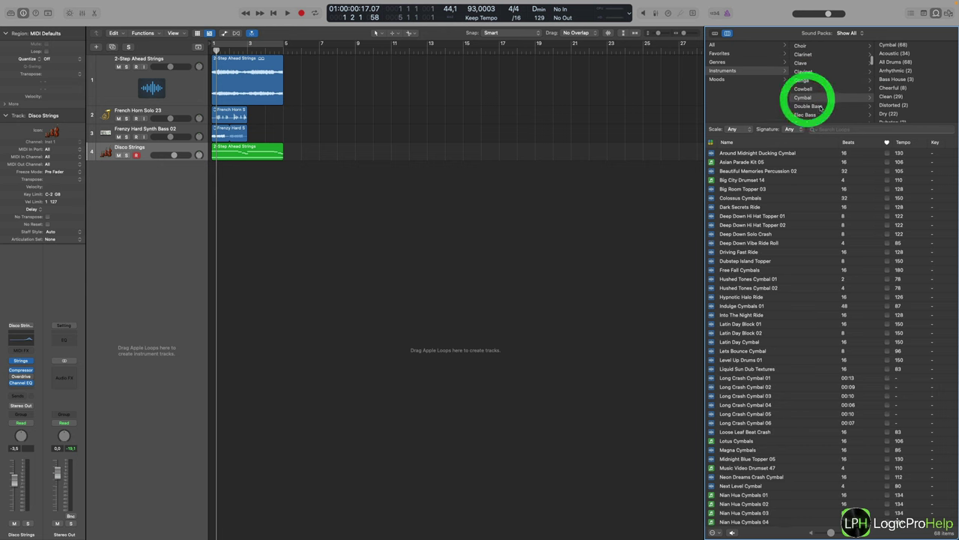
pyautogui.scroll(-2, 809, 90)
pyautogui.click(818, 110)
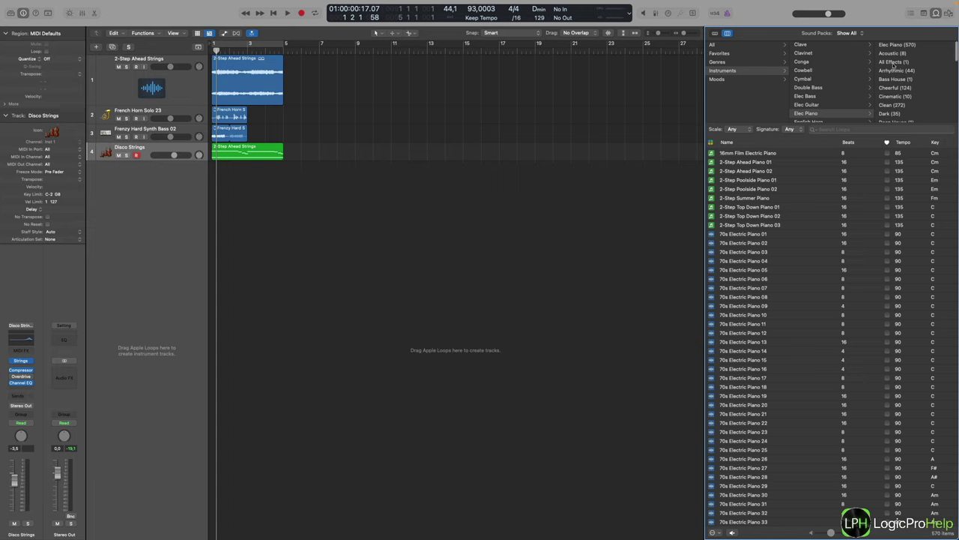
pyautogui.scroll(-5, 897, 89)
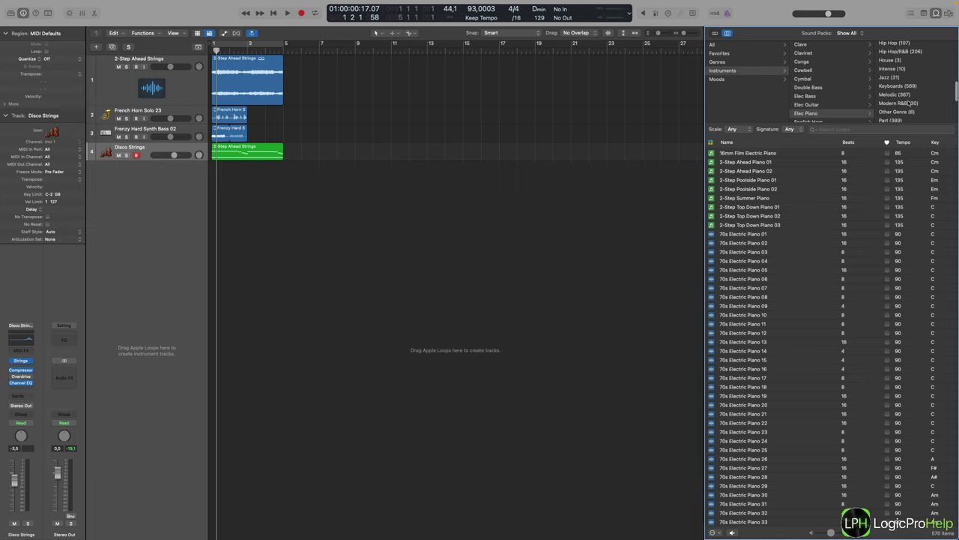
pyautogui.scroll(-5, 900, 103)
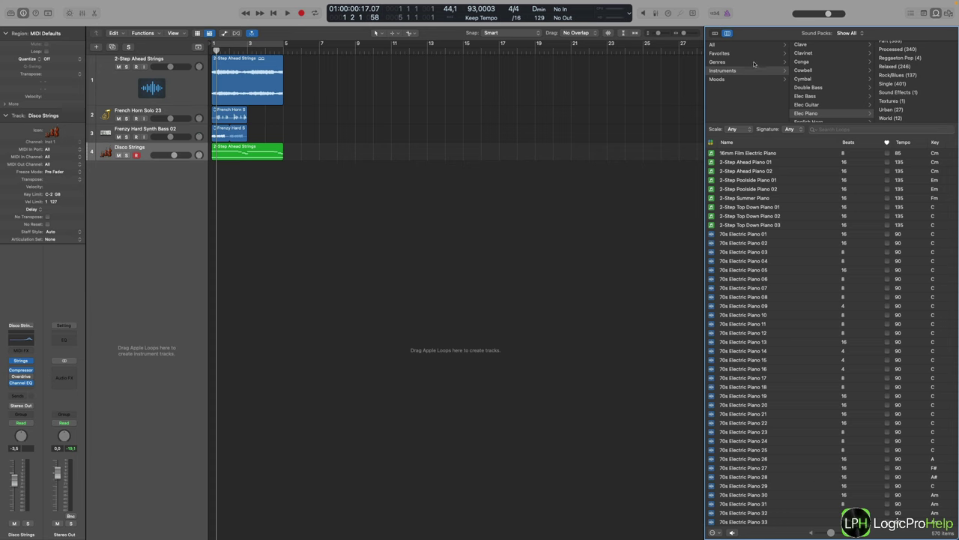
# Filter the loops by the Deep House genre with its Bass subcategory and audition Moonlit Sky Synth Bass 01.
pyautogui.click(726, 63)
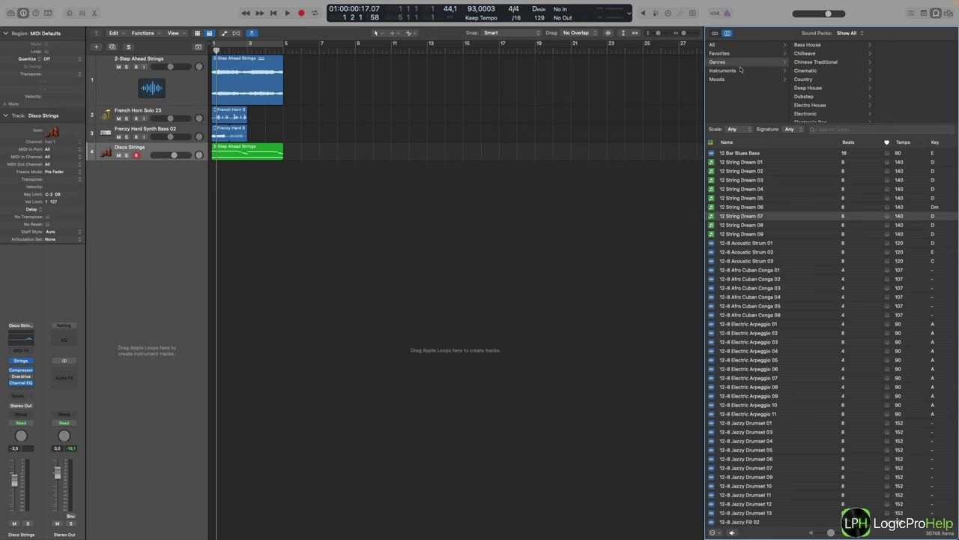
pyautogui.scroll(-6, 816, 84)
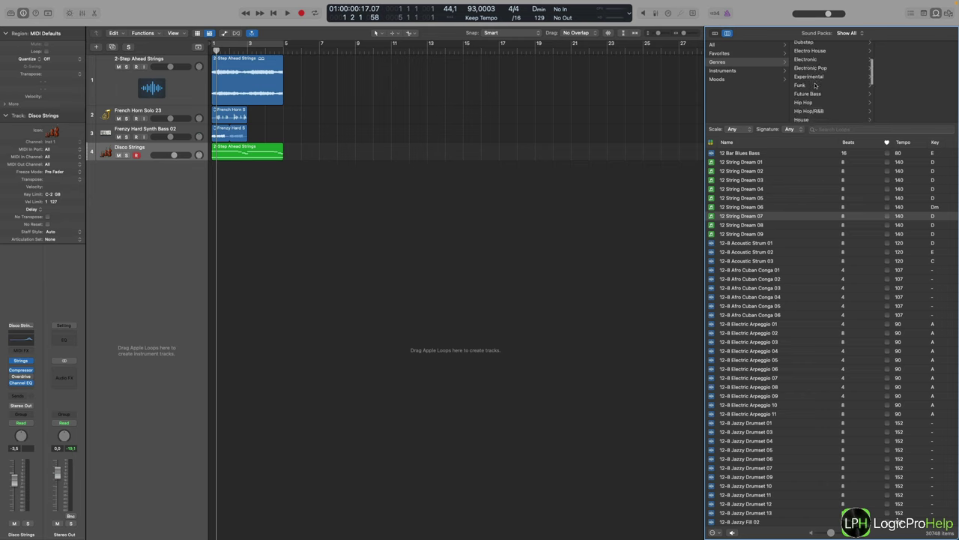
pyautogui.scroll(7, 814, 87)
pyautogui.click(809, 89)
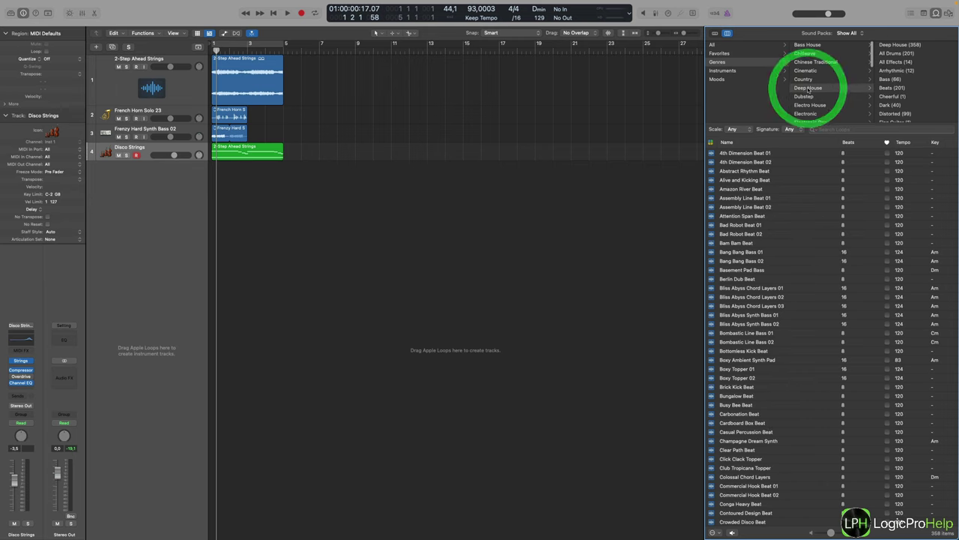
pyautogui.click(891, 80)
pyautogui.scroll(-10, 733, 299)
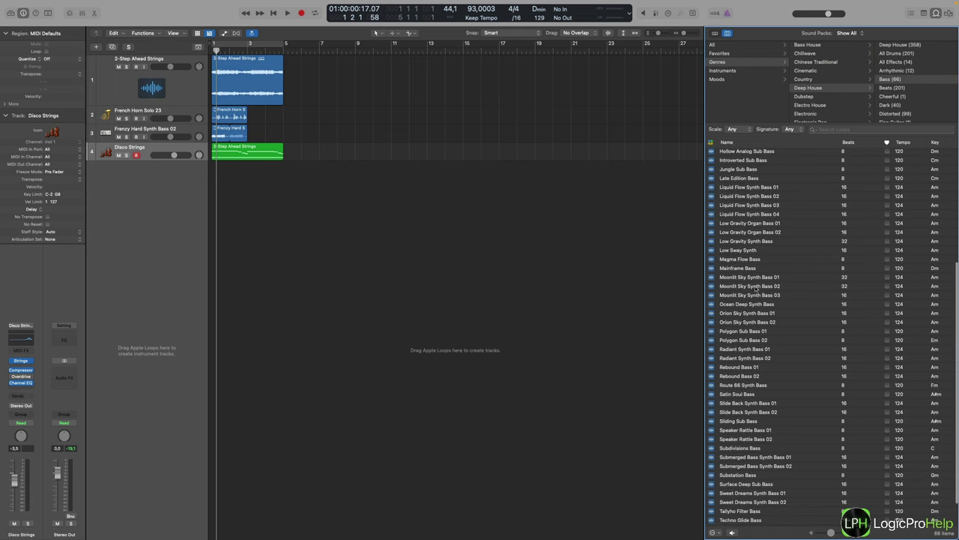
pyautogui.click(772, 278)
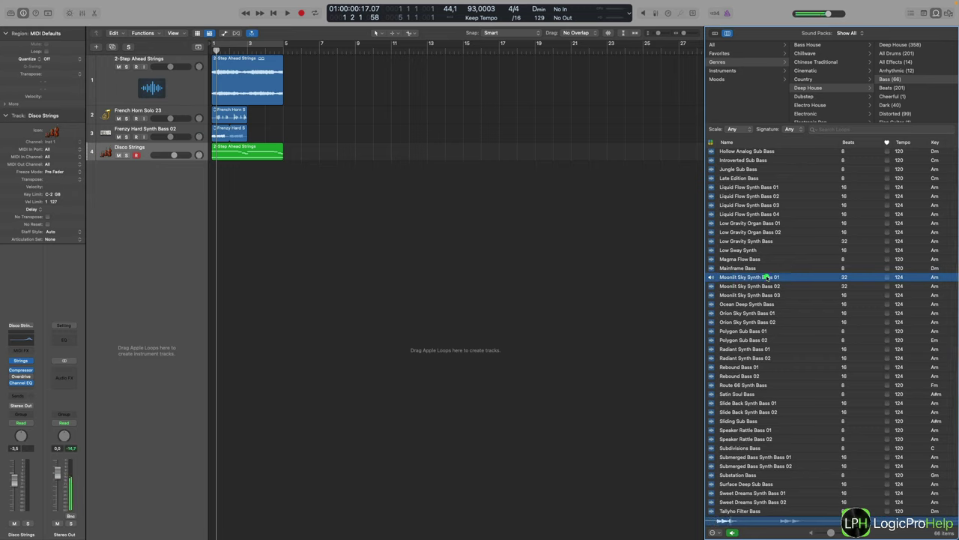
pyautogui.click(768, 277)
# Switch the Deep House subcategory to Dark, audition Low Gravity Ambient Layers, and look through the remaining subcategories.
pyautogui.click(890, 105)
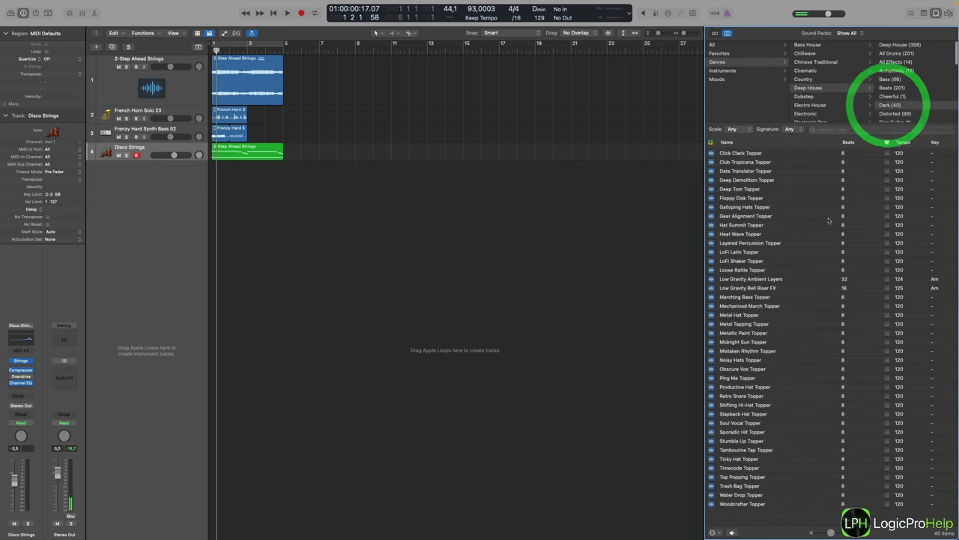
pyautogui.click(731, 277)
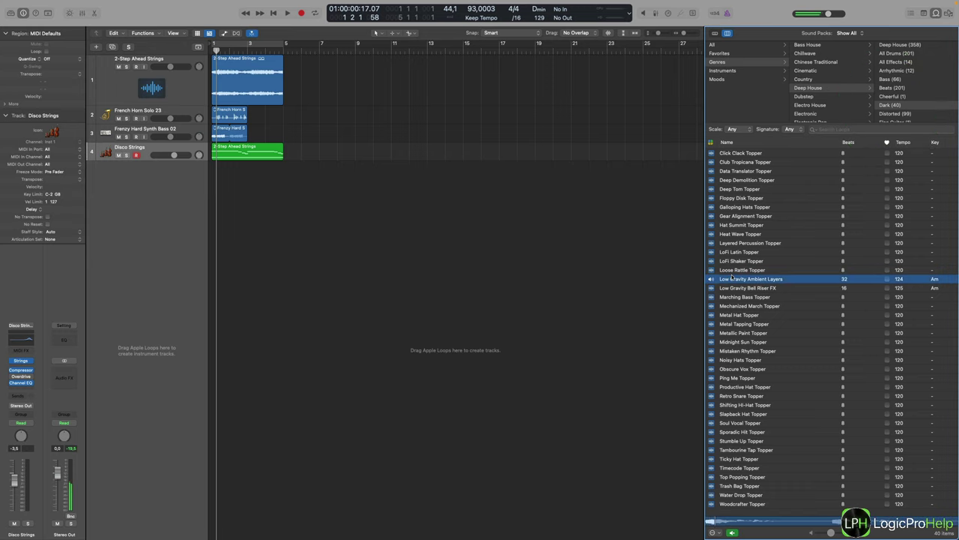
pyautogui.click(733, 279)
pyautogui.scroll(-5, 892, 90)
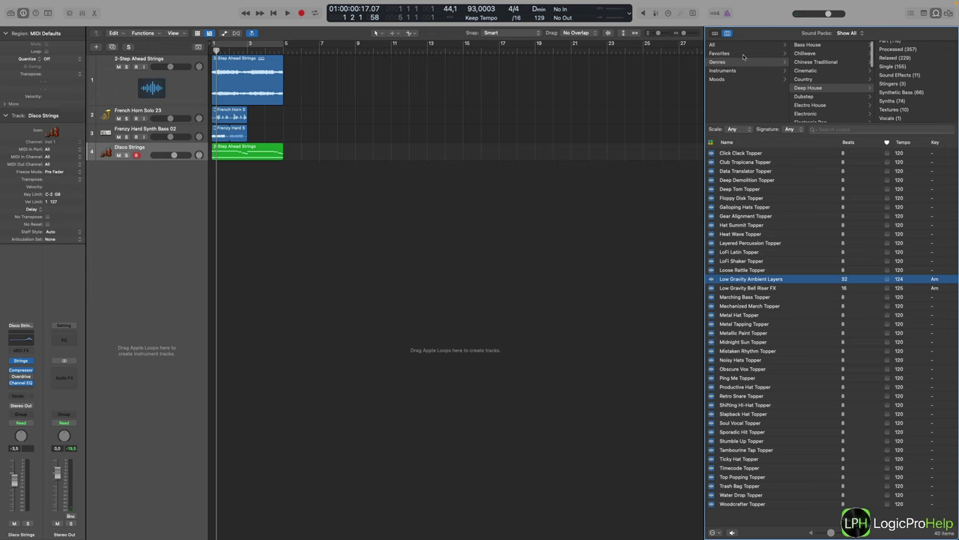
# Filter the loops by the Acoustic mood and look through its subcategories.
pyautogui.click(719, 78)
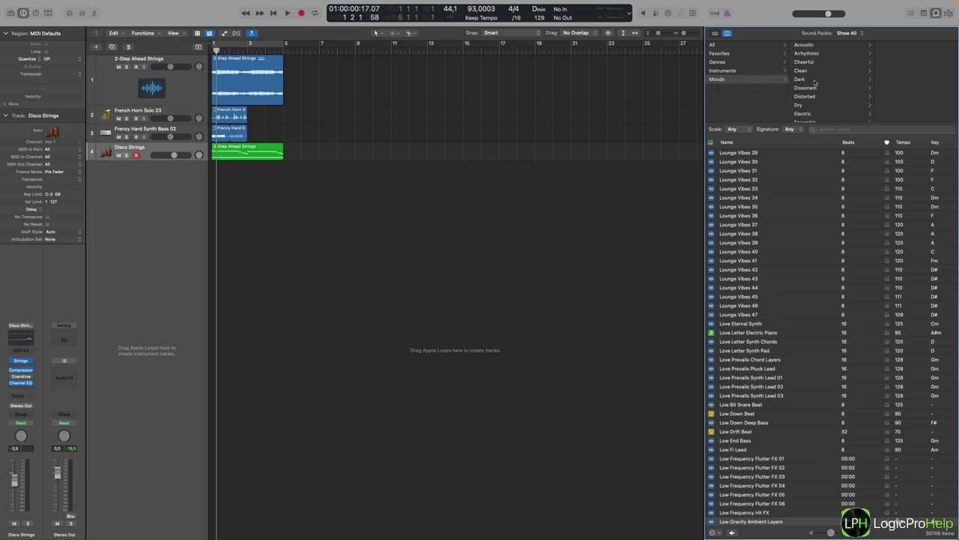
pyautogui.click(805, 45)
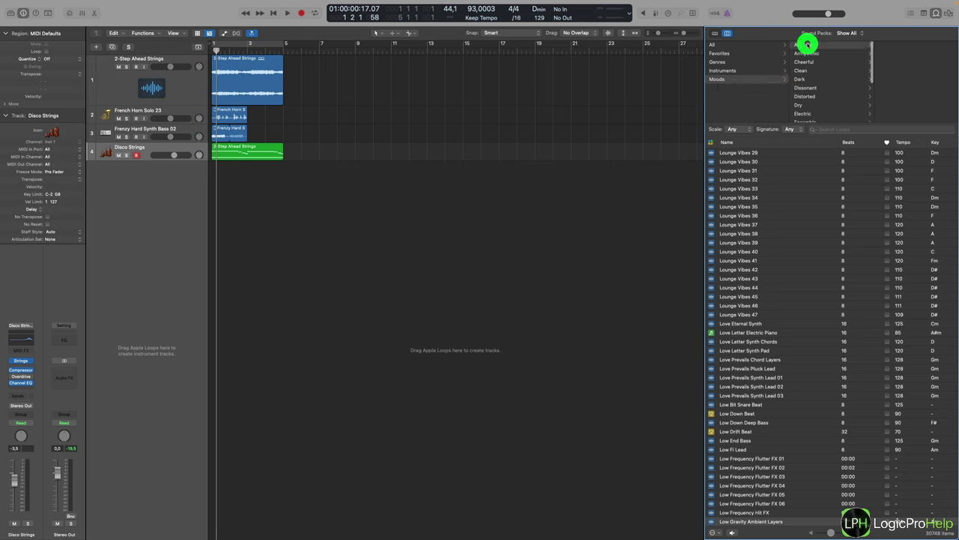
pyautogui.scroll(-3, 894, 77)
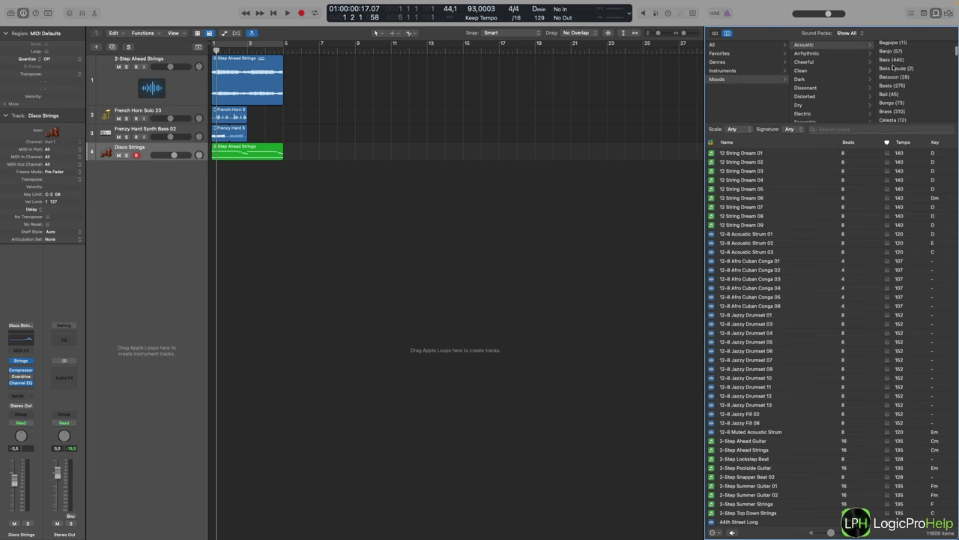
pyautogui.scroll(-5, 895, 77)
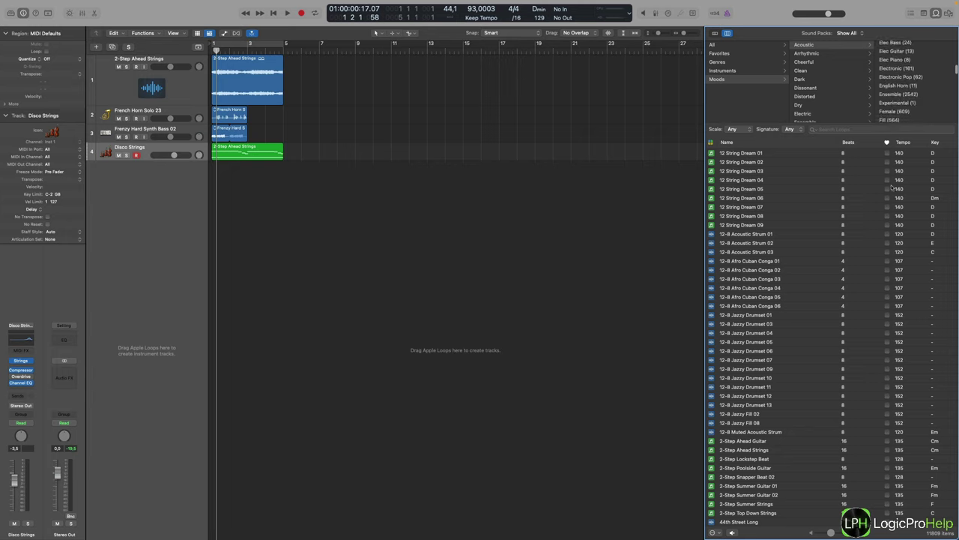
pyautogui.scroll(-5, 912, 105)
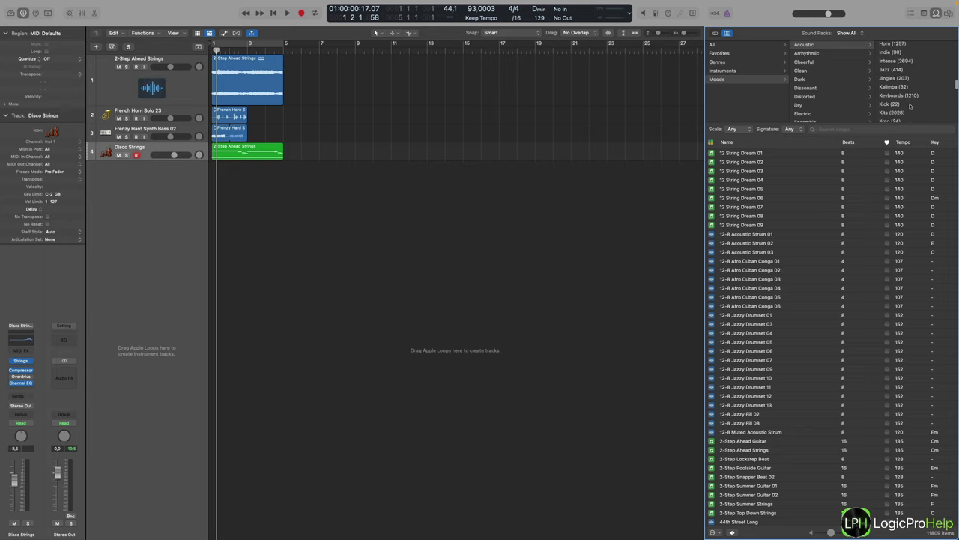
pyautogui.scroll(-5, 809, 91)
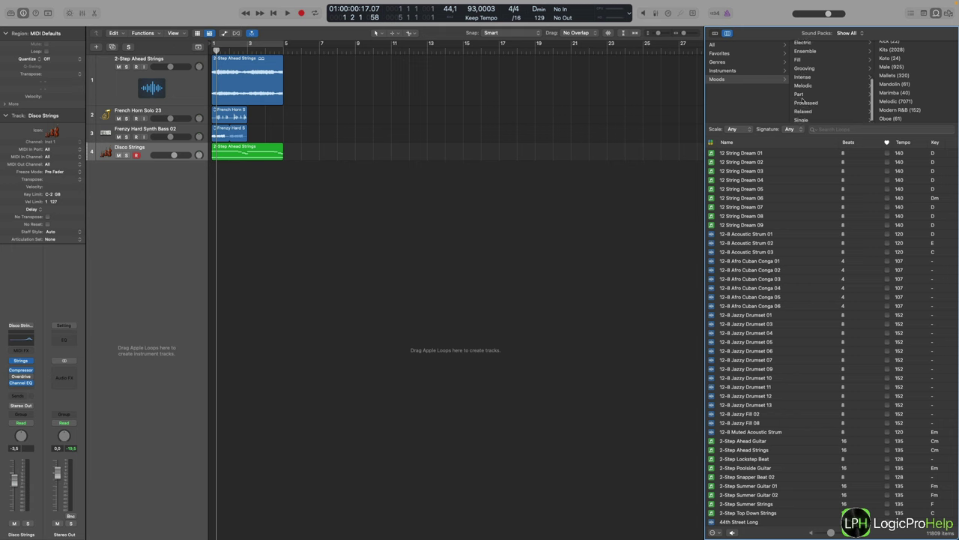
# Switch the mood filter to Fill and on to Processed, and return to the start of the moods list.
pyautogui.click(803, 60)
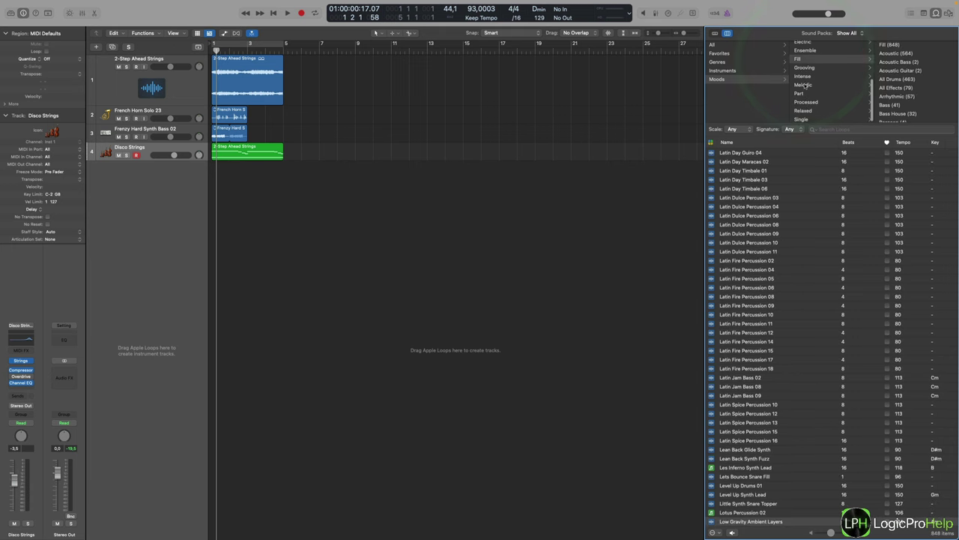
pyautogui.click(812, 104)
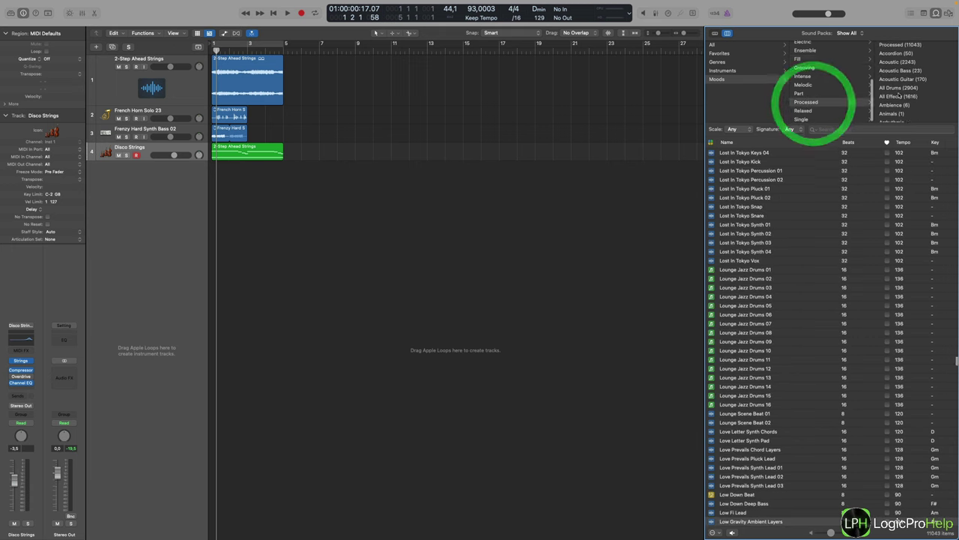
pyautogui.scroll(5, 817, 98)
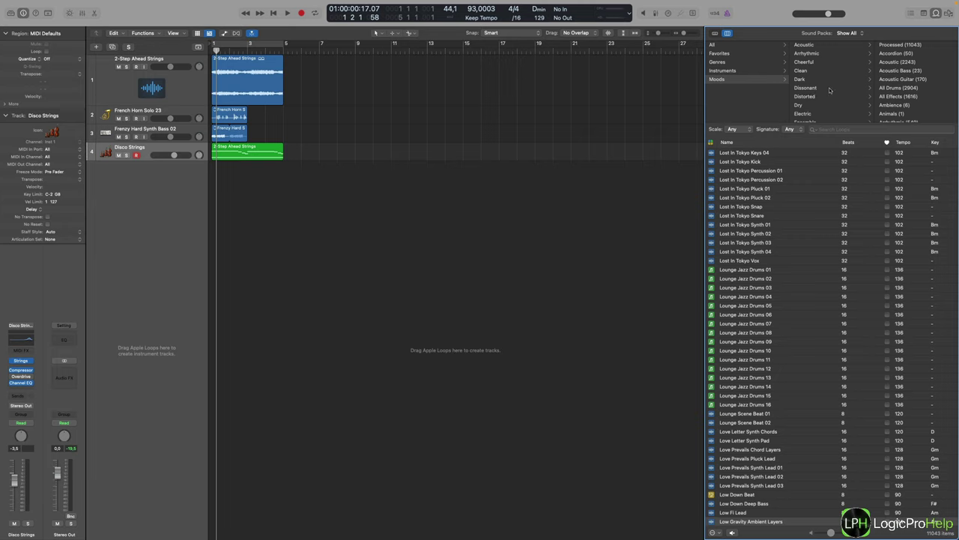
# Limit the Loop Browser to the Disco Funk sound pack and look through its loops.
pyautogui.click(845, 34)
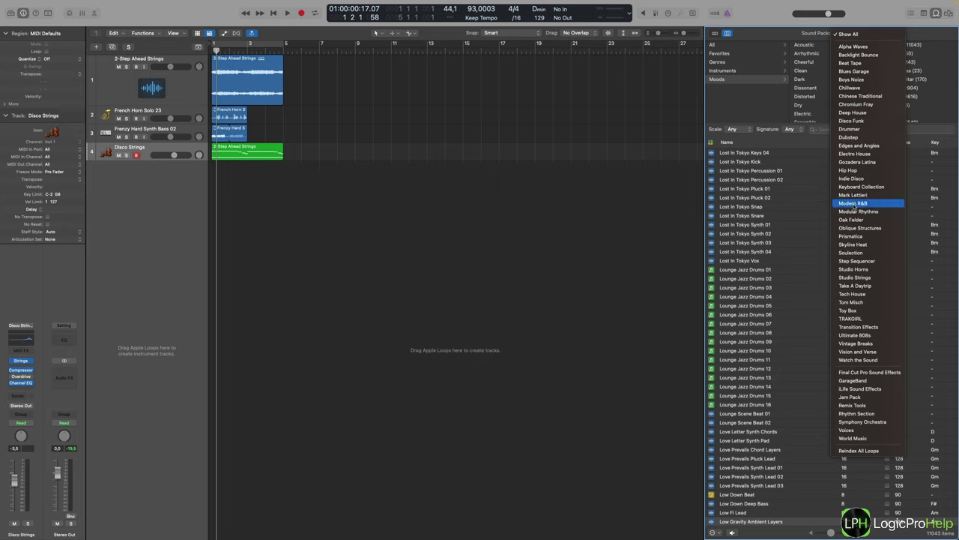
pyautogui.click(852, 121)
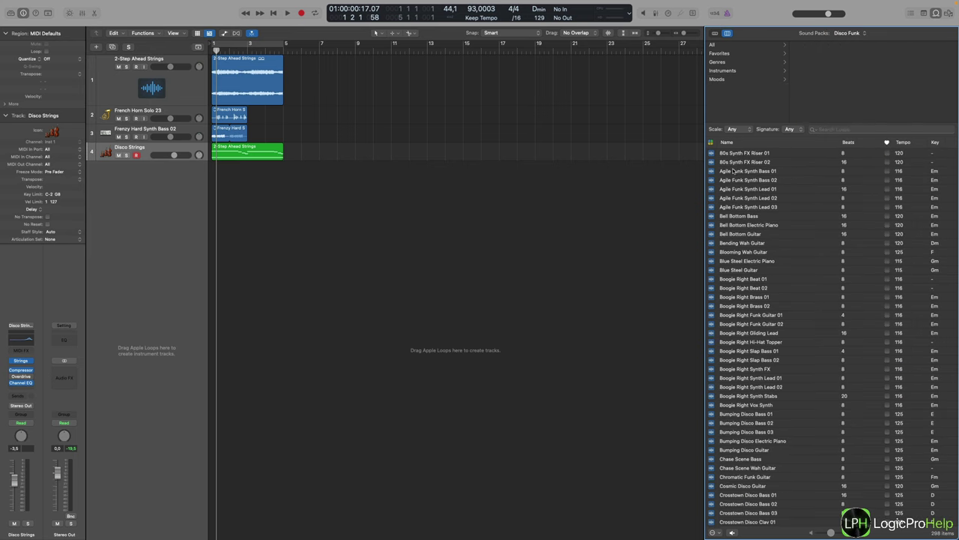
pyautogui.scroll(-20, 766, 329)
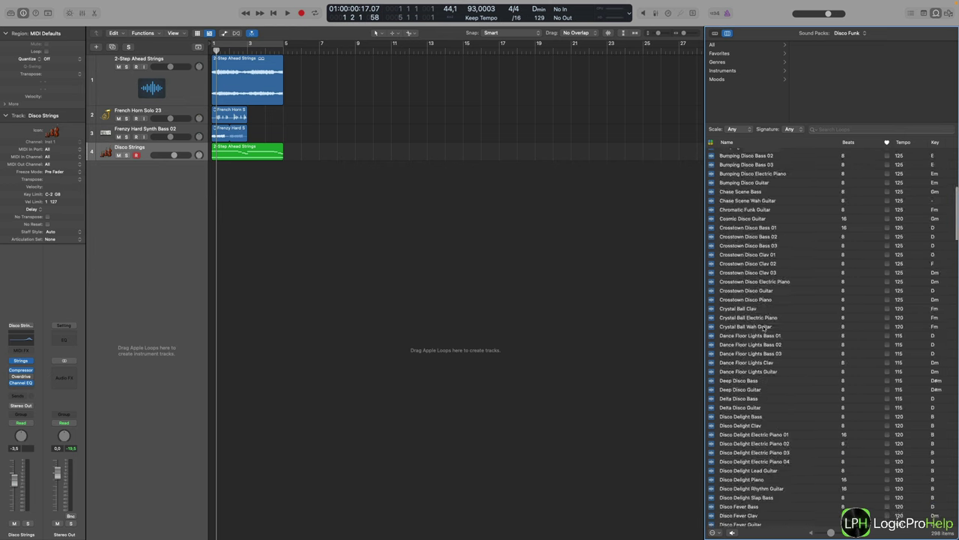
# Switch the Loop Browser to button view and show the instrument filters for the Disco Funk loops.
pyautogui.scroll(15, 766, 328)
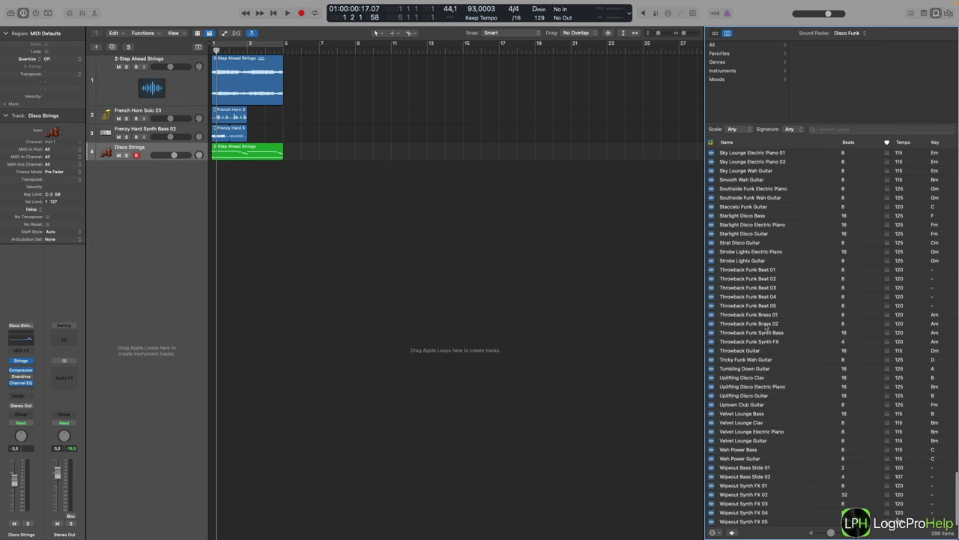
pyautogui.click(715, 33)
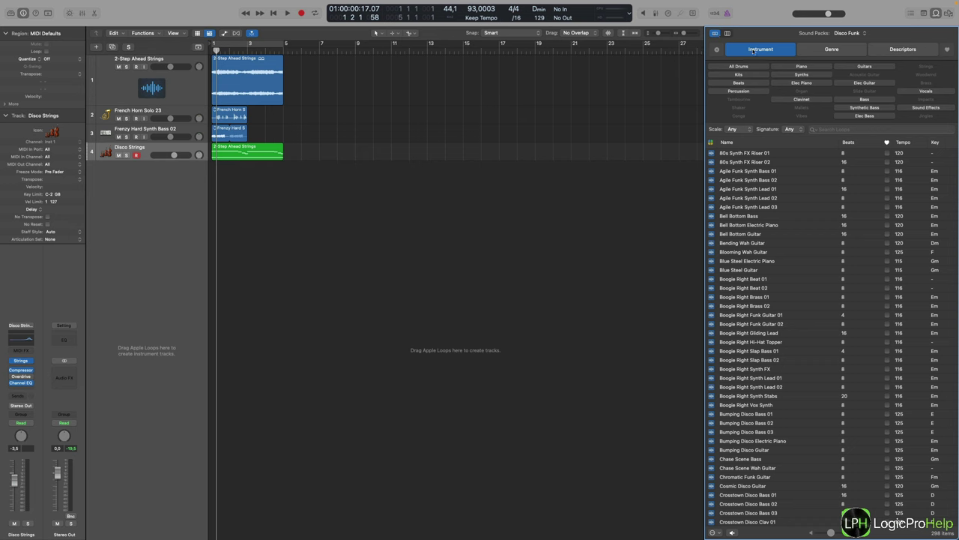
pyautogui.click(756, 50)
# Look through the available sound packs and the list of Disco Funk loops.
pyautogui.click(845, 33)
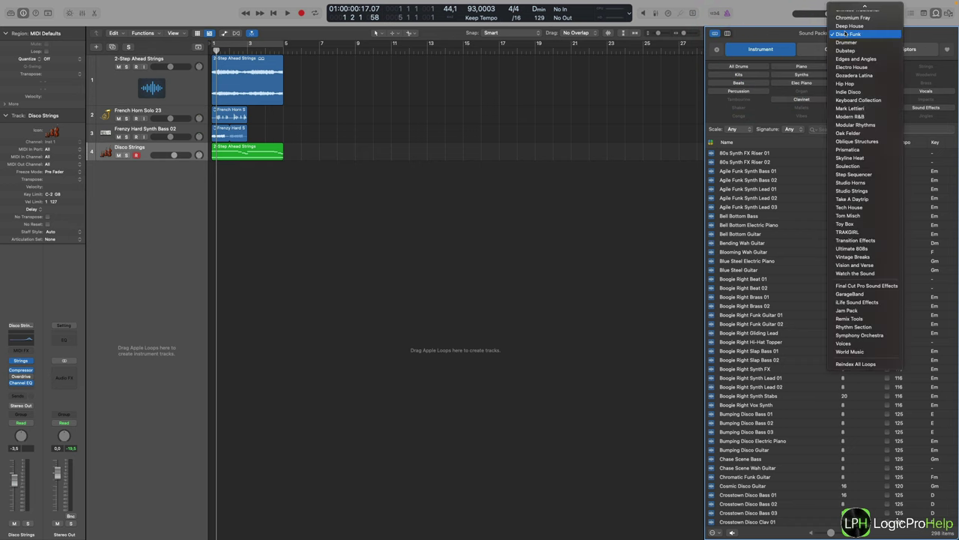
pyautogui.click(788, 31)
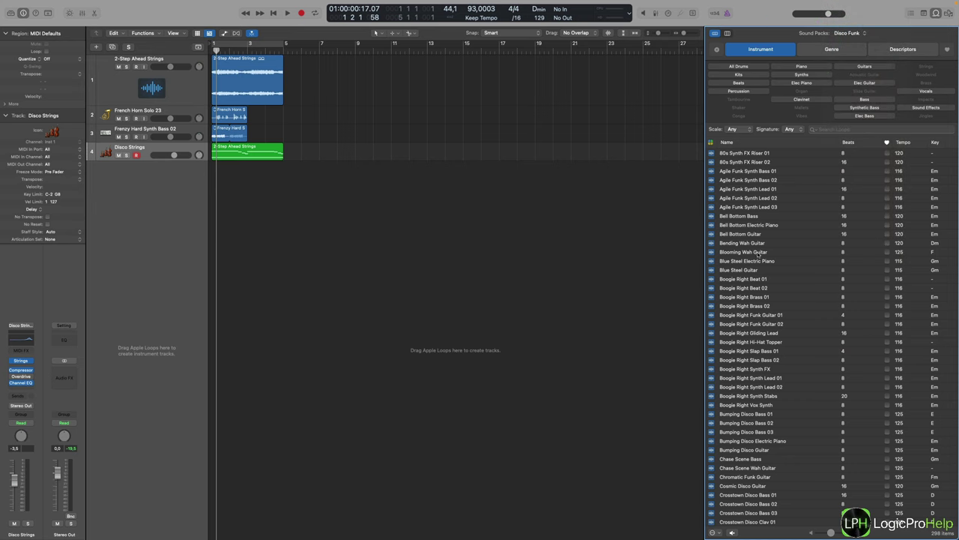
pyautogui.click(631, 212)
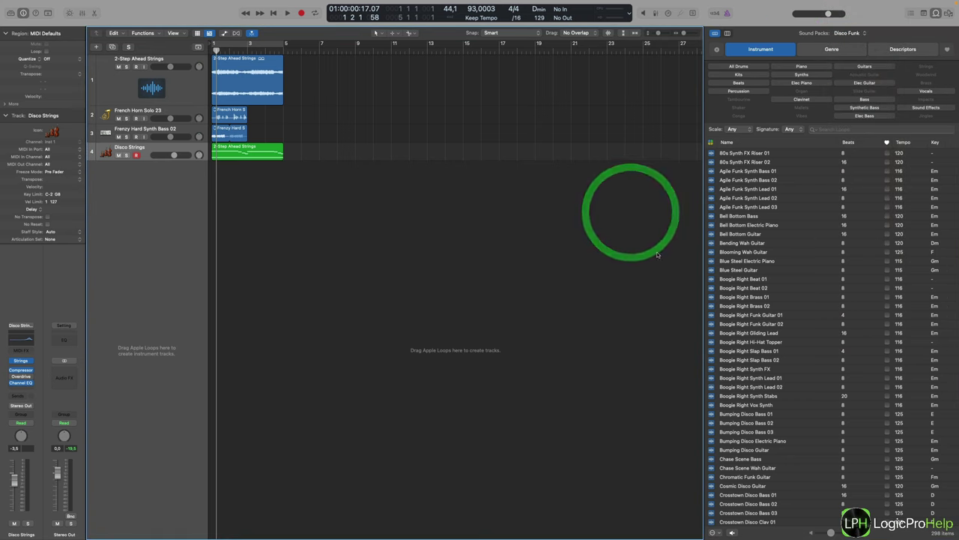
pyautogui.scroll(-8, 829, 252)
# Examine the scale and time signature filter options for the loops and activate the loop search.
pyautogui.click(734, 129)
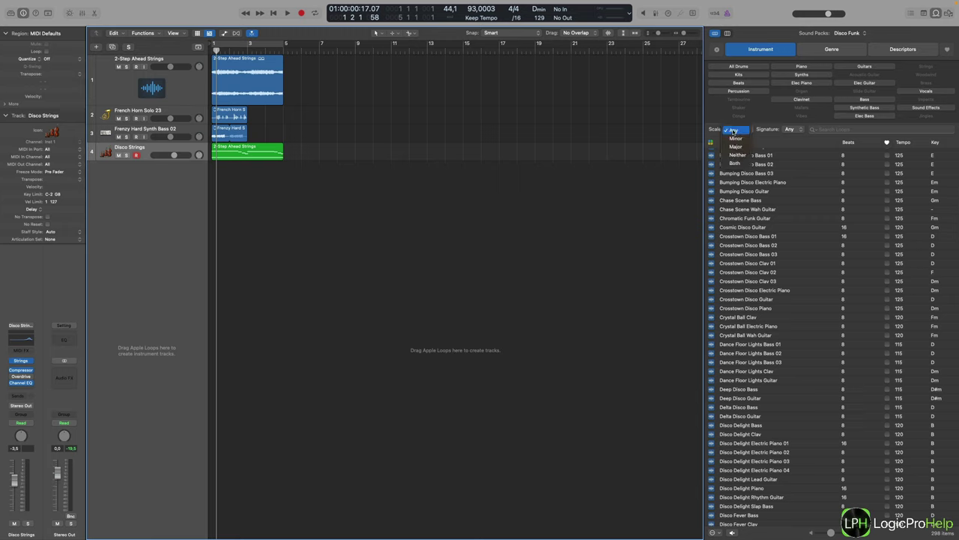
pyautogui.click(705, 129)
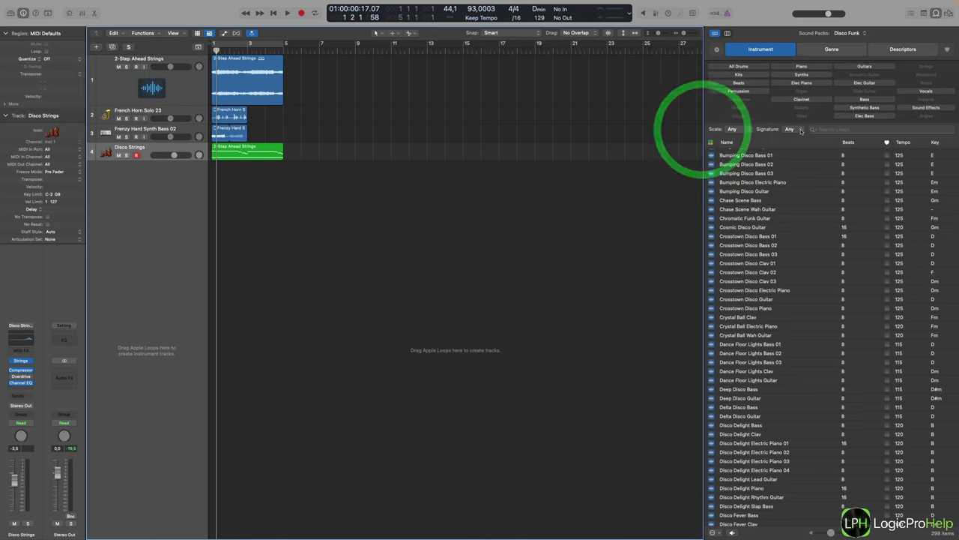
pyautogui.click(803, 131)
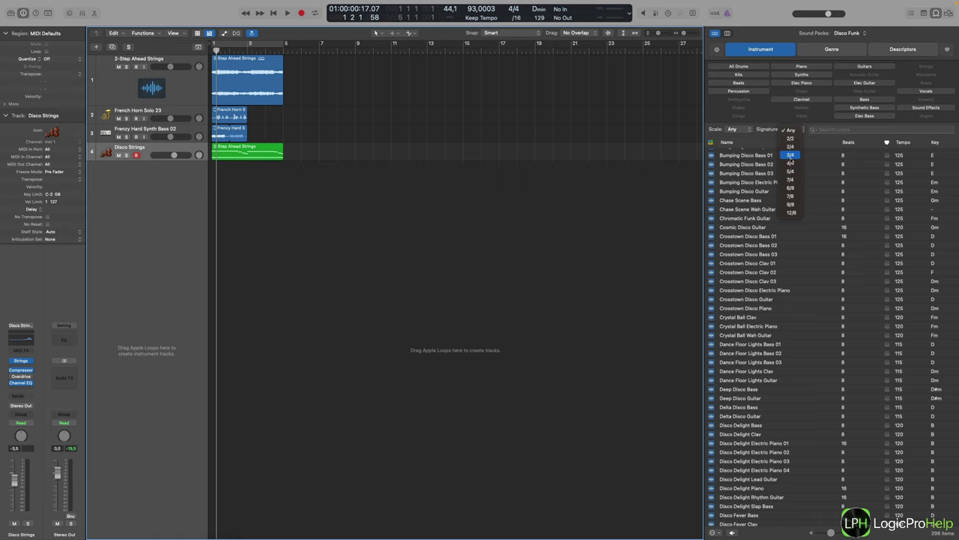
pyautogui.click(758, 134)
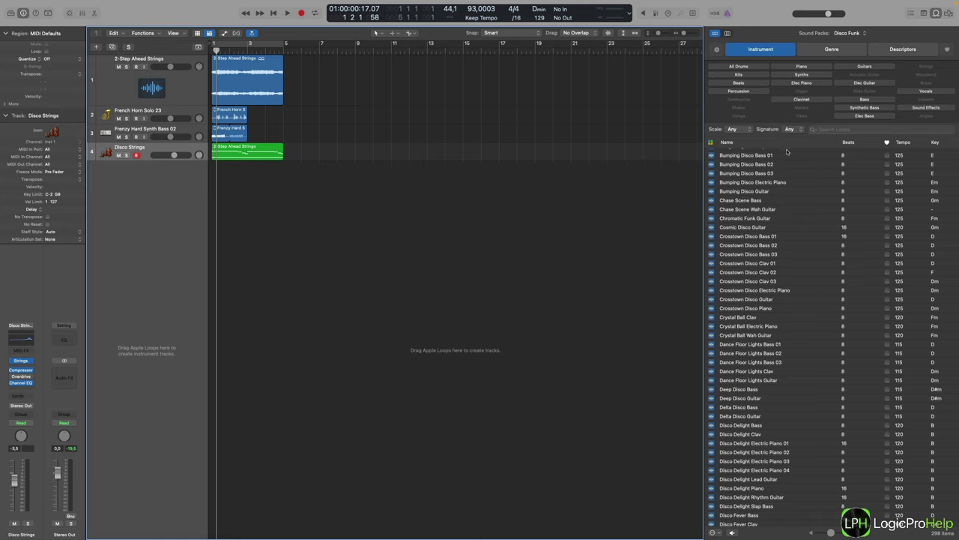
pyautogui.click(850, 128)
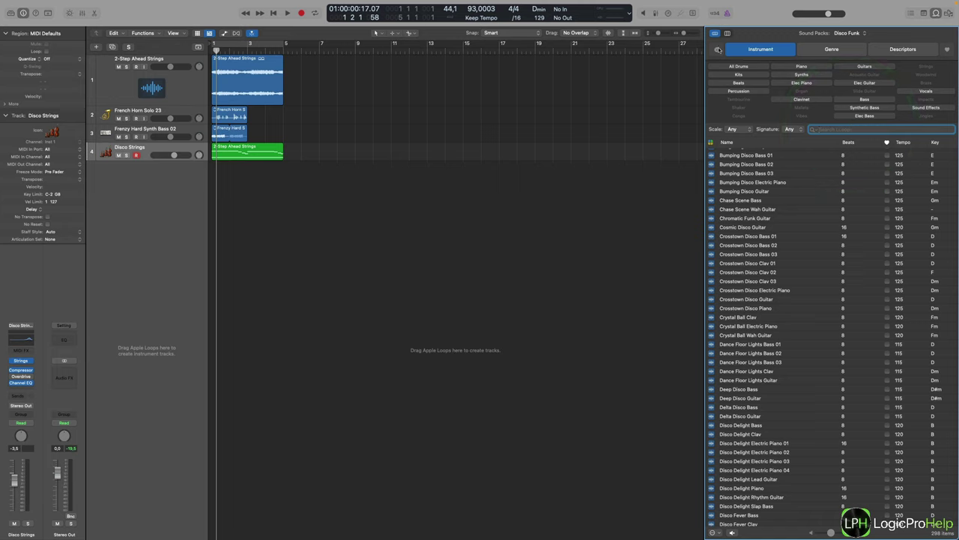
# Reset the sound pack filter to Show All so loops from every pack are listed.
pyautogui.click(720, 49)
pyautogui.click(744, 49)
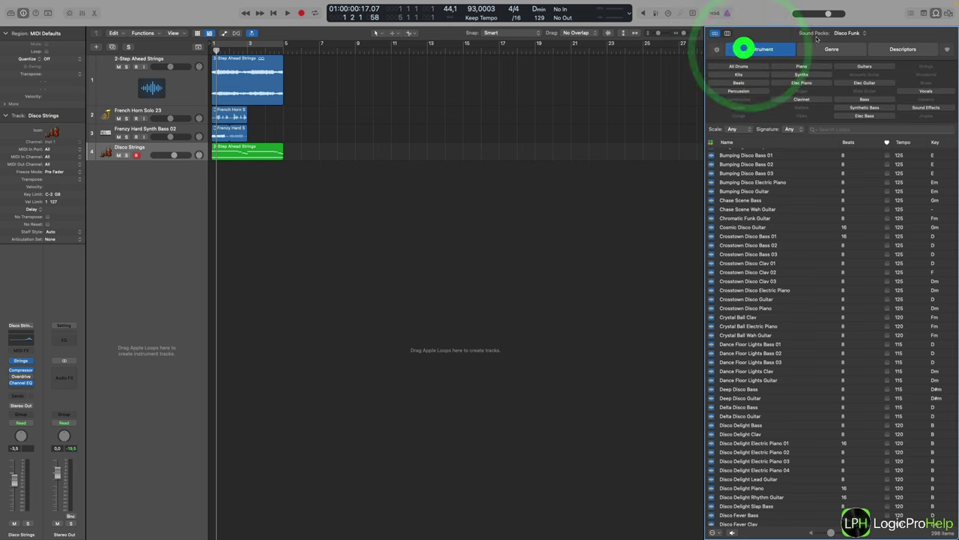
pyautogui.click(847, 33)
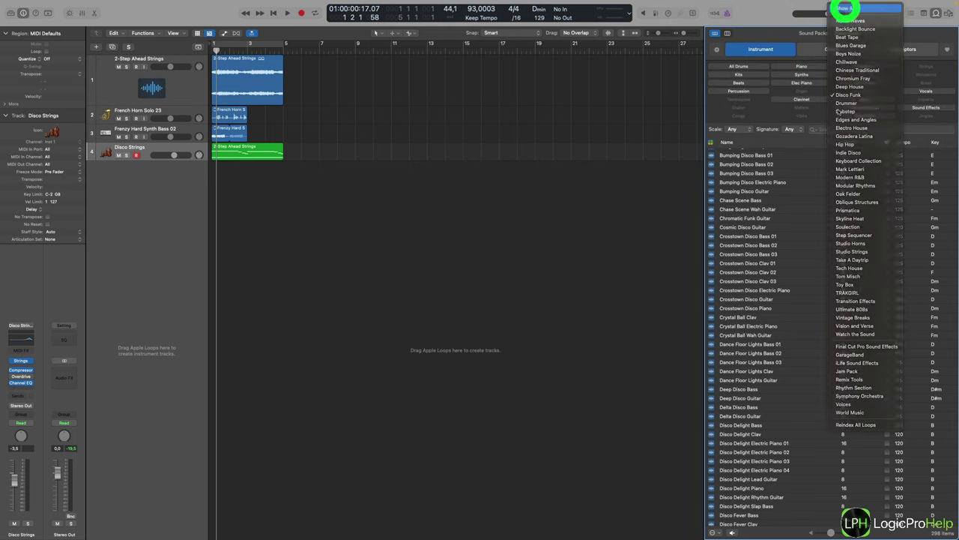
pyautogui.click(846, 7)
pyautogui.click(821, 129)
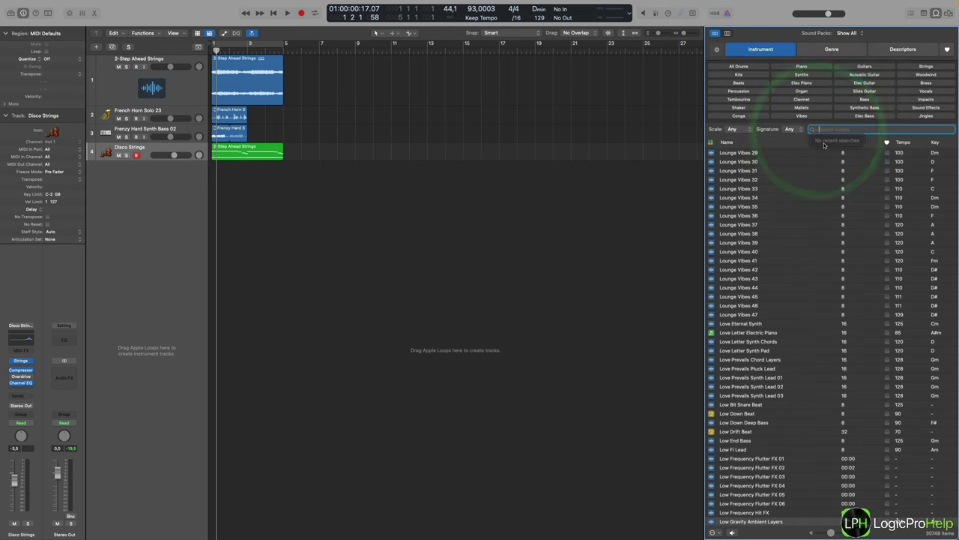
pyautogui.click(648, 244)
# Compare the blue 2-Step Ahead Strings audio region with the green MIDI region, viewing the Piano Roll and closing it again.
pyautogui.click(251, 81)
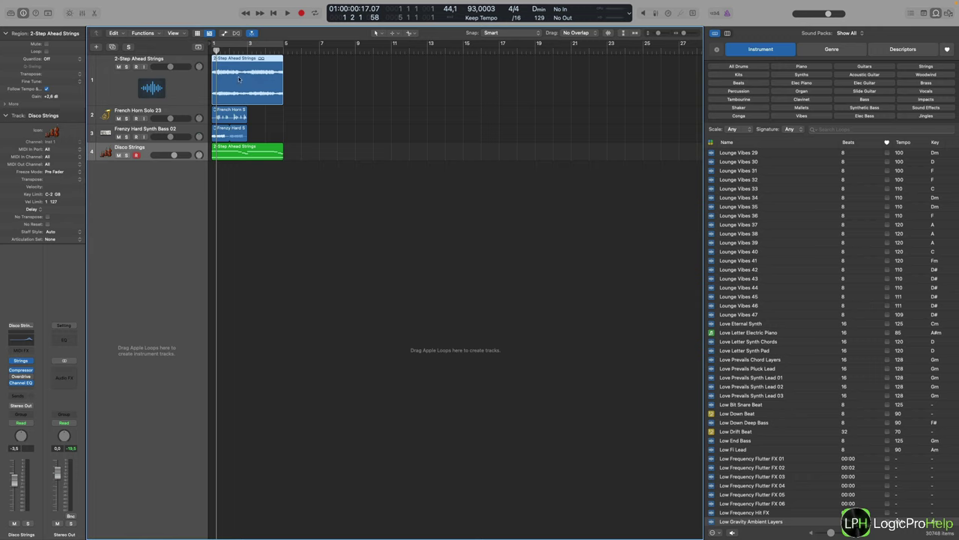
pyautogui.click(242, 150)
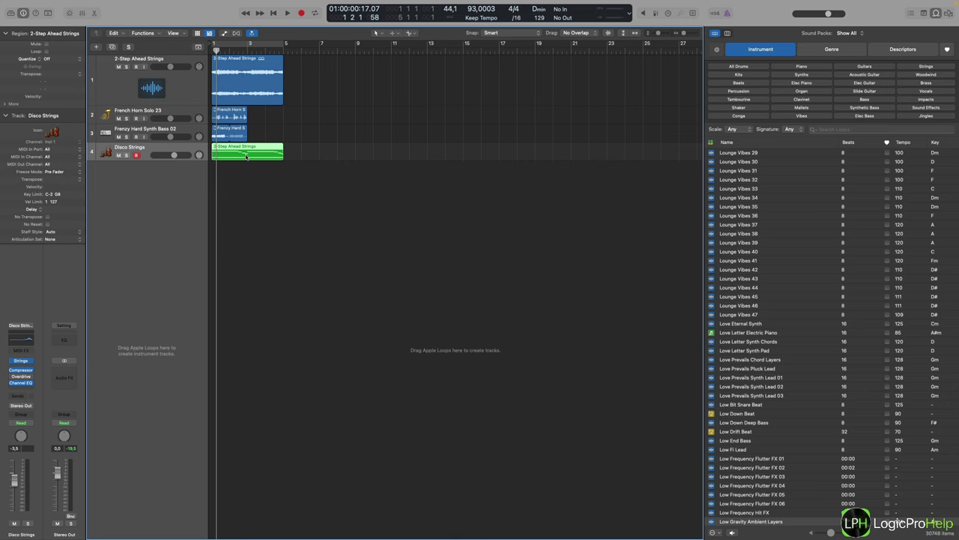
pyautogui.click(246, 156)
pyautogui.doubleClick(256, 150)
pyautogui.click(291, 213)
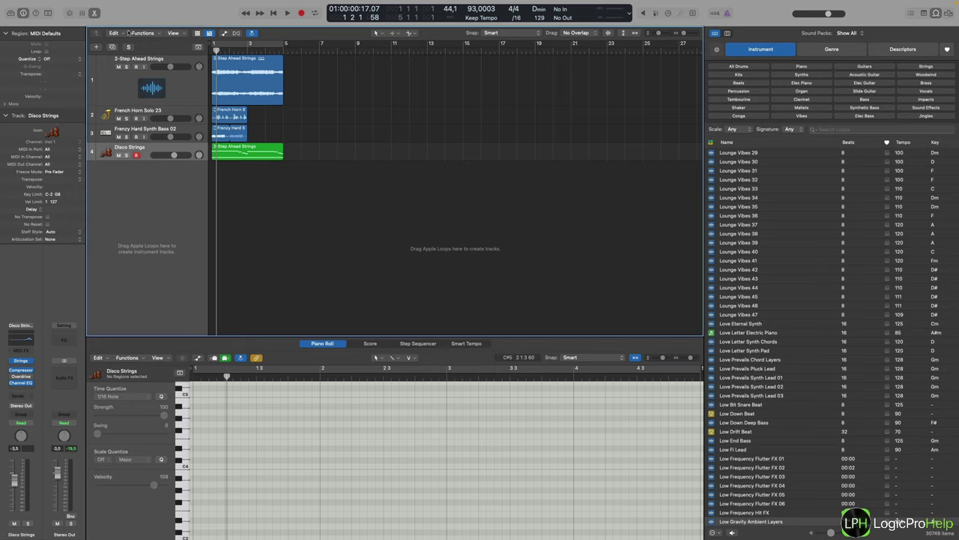
pyautogui.click(94, 12)
# Expand the additional region parameters of the 2-Step Ahead Strings audio region and view its speed options.
pyautogui.click(225, 89)
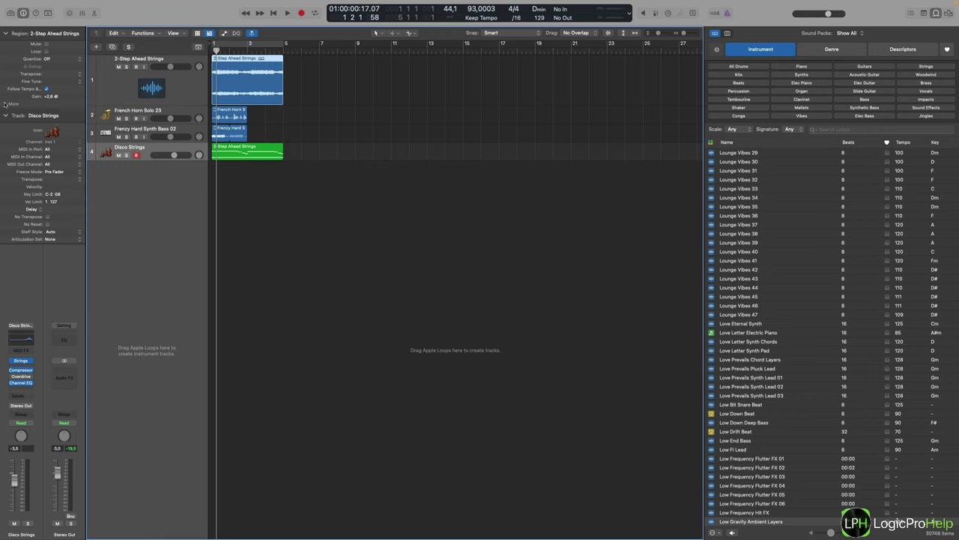
pyautogui.click(5, 104)
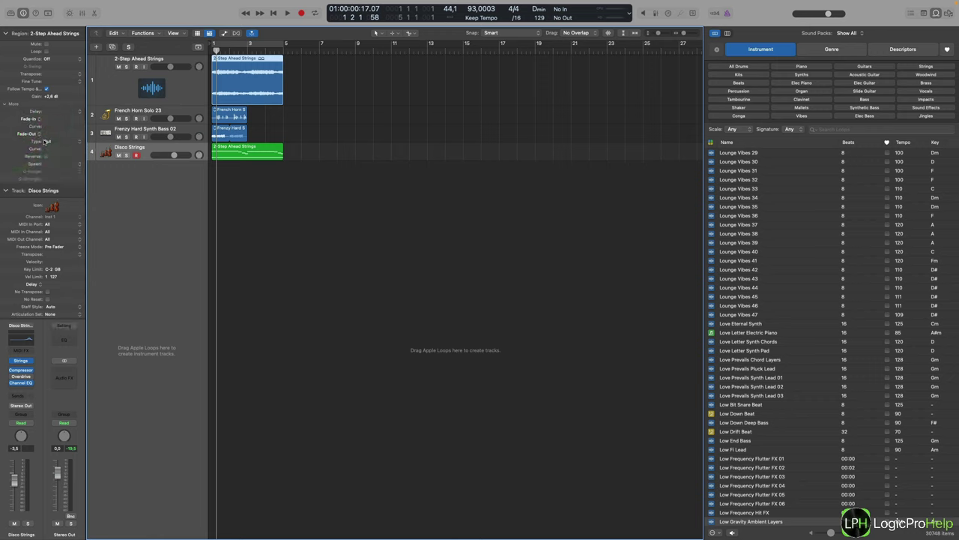
pyautogui.click(81, 165)
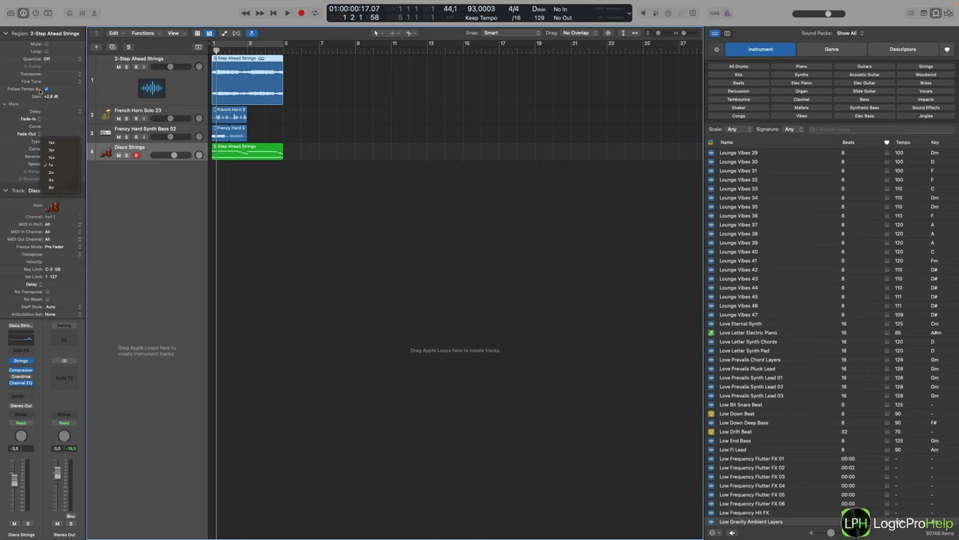
pyautogui.click(257, 84)
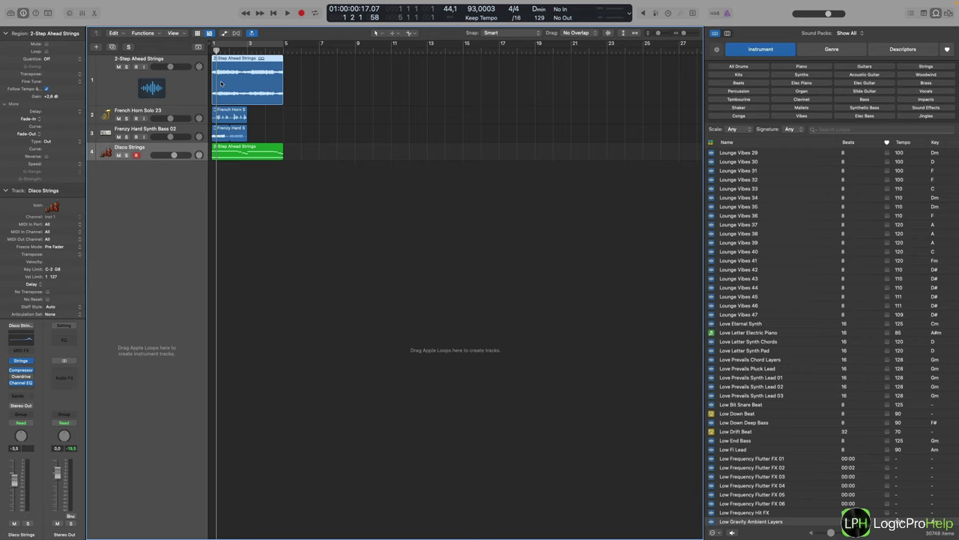
# Show the Flex controls on the audio tracks and hide them again.
pyautogui.click(237, 33)
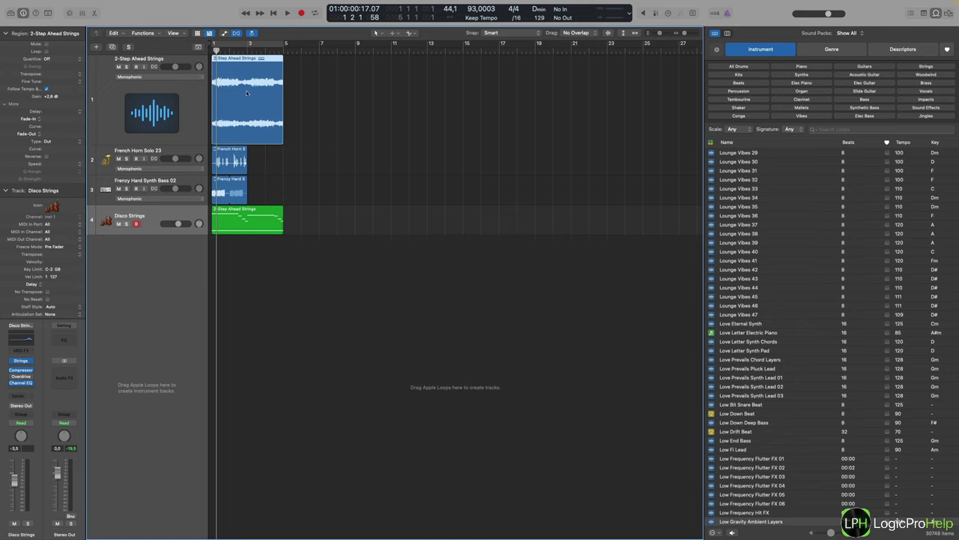
pyautogui.click(236, 33)
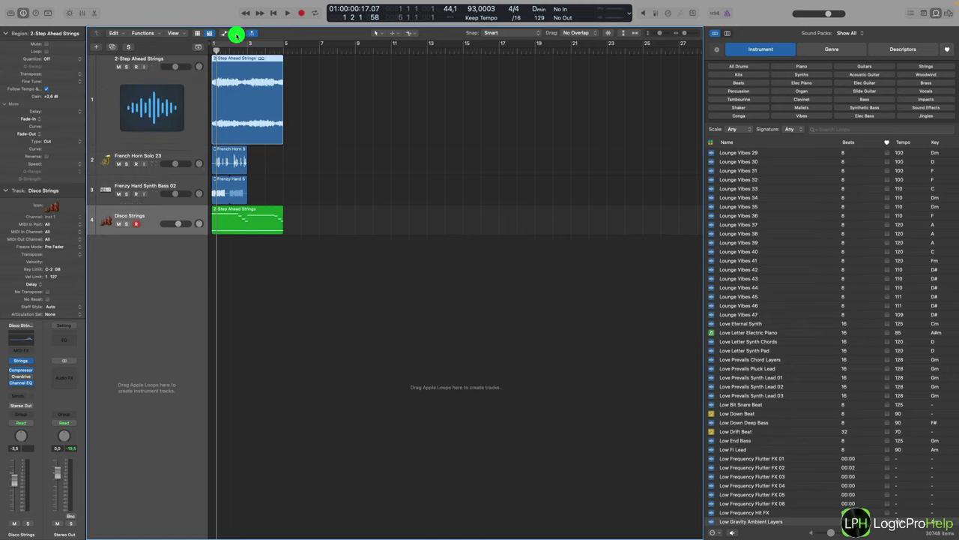
pyautogui.click(264, 83)
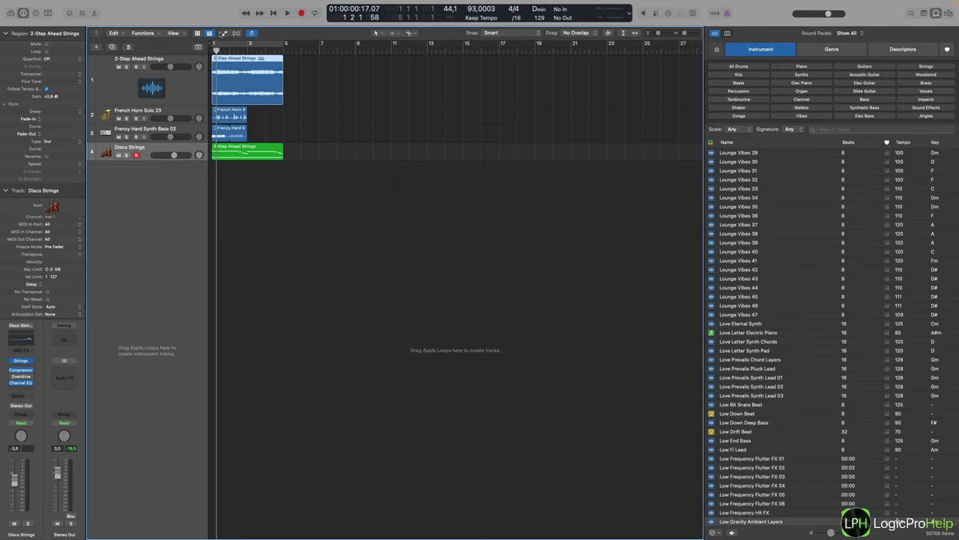
pyautogui.click(236, 33)
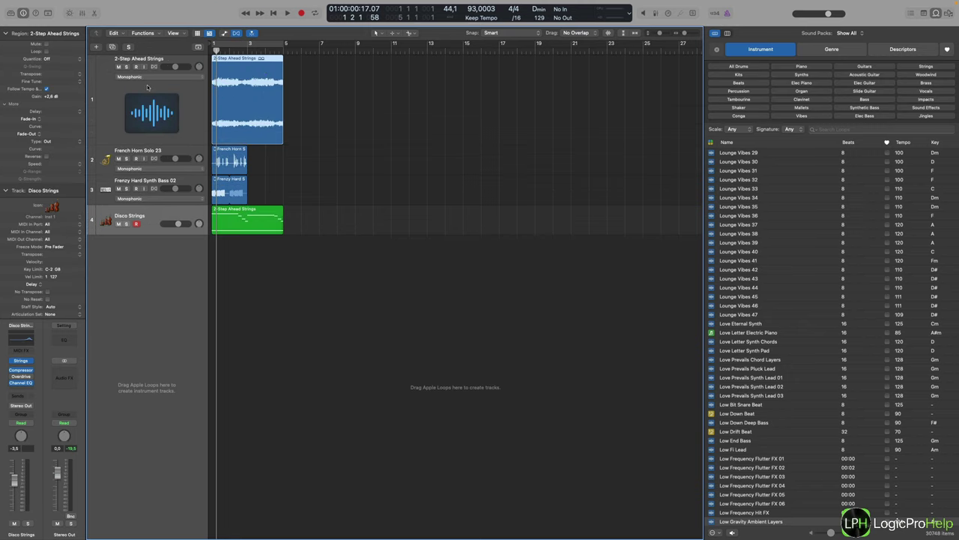
pyautogui.click(237, 33)
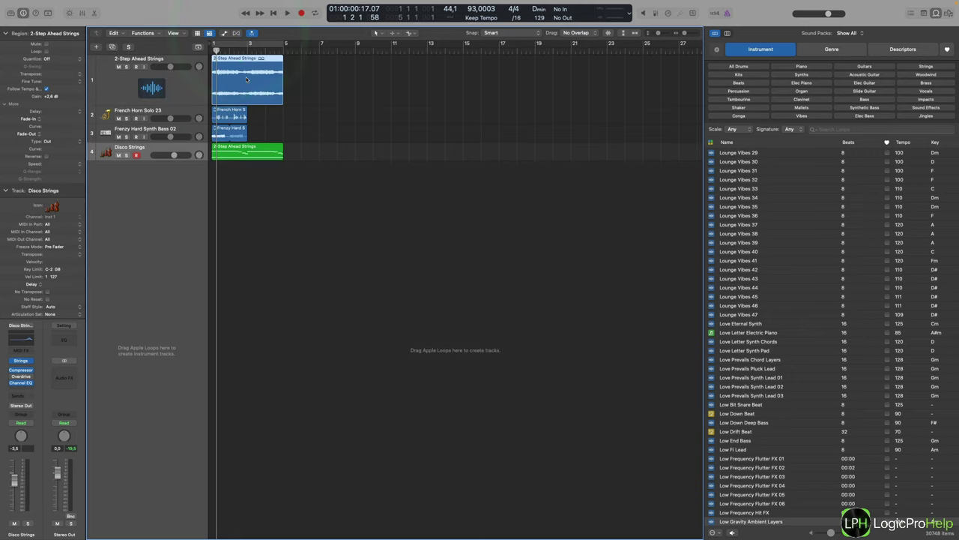
# Change the speed of the 2-Step Ahead Strings audio region to 2× and on to ½×.
pyautogui.click(247, 80)
pyautogui.click(127, 98)
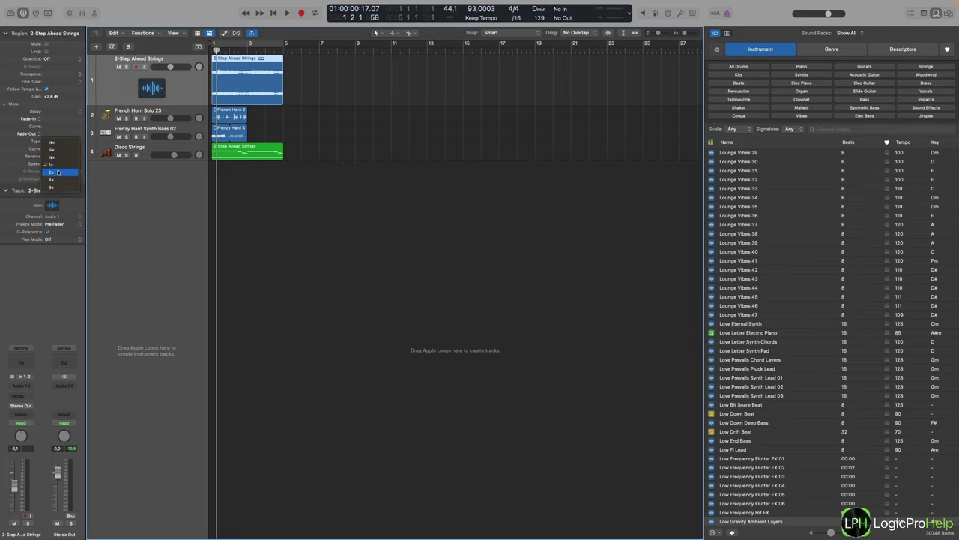
pyautogui.click(50, 172)
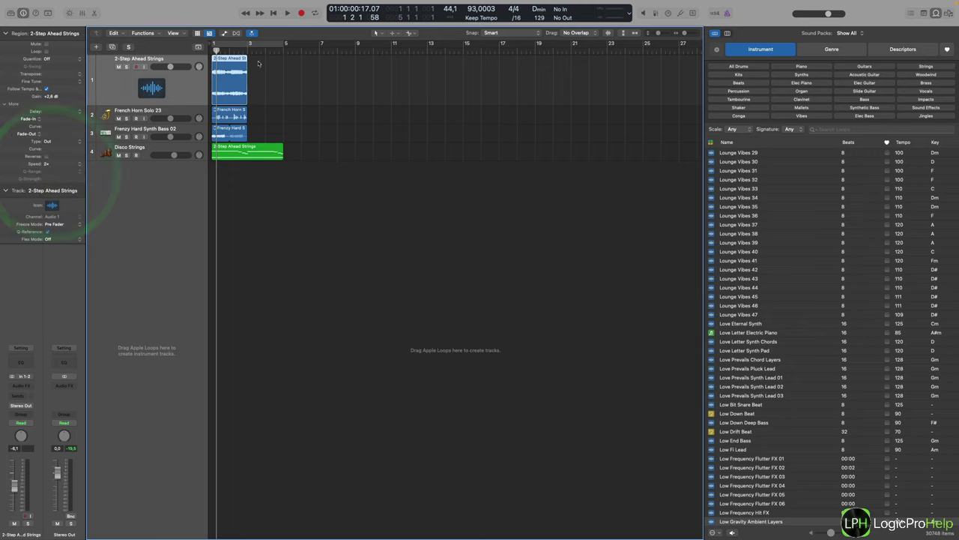
pyautogui.click(58, 165)
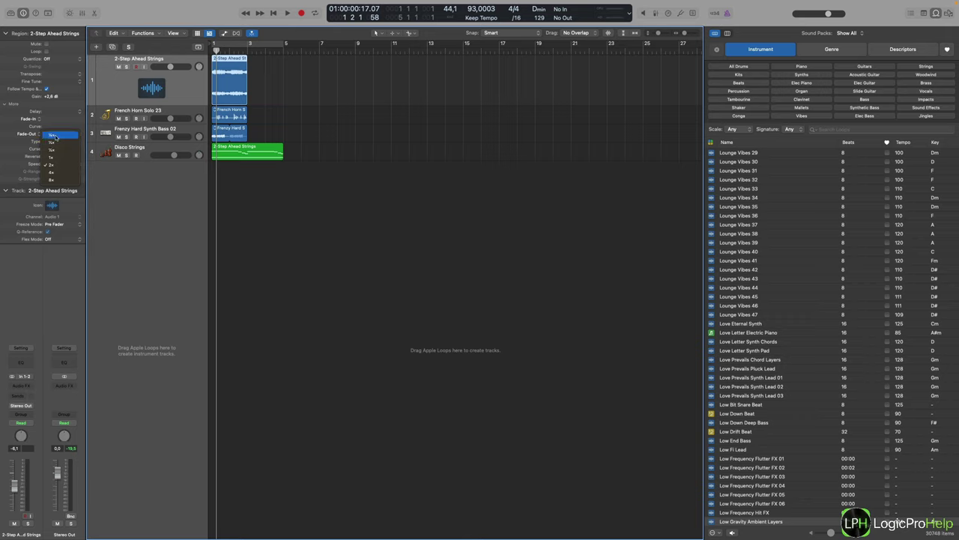
pyautogui.click(53, 150)
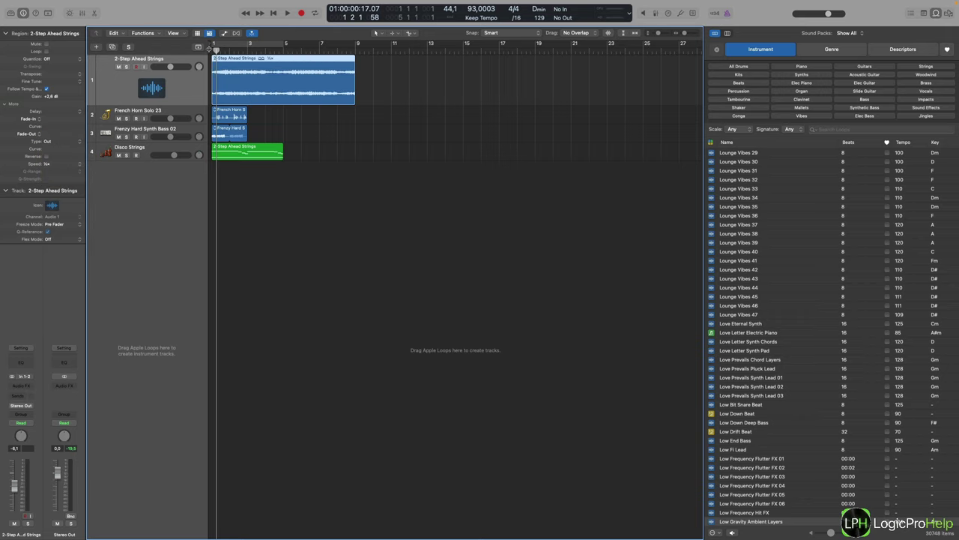
# Solo the 2-Step Ahead Strings audio track and play it from the start of the project.
pyautogui.moveTo(216, 50); pyautogui.dragTo(180, 56)
pyautogui.click(127, 67)
pyautogui.press('space')
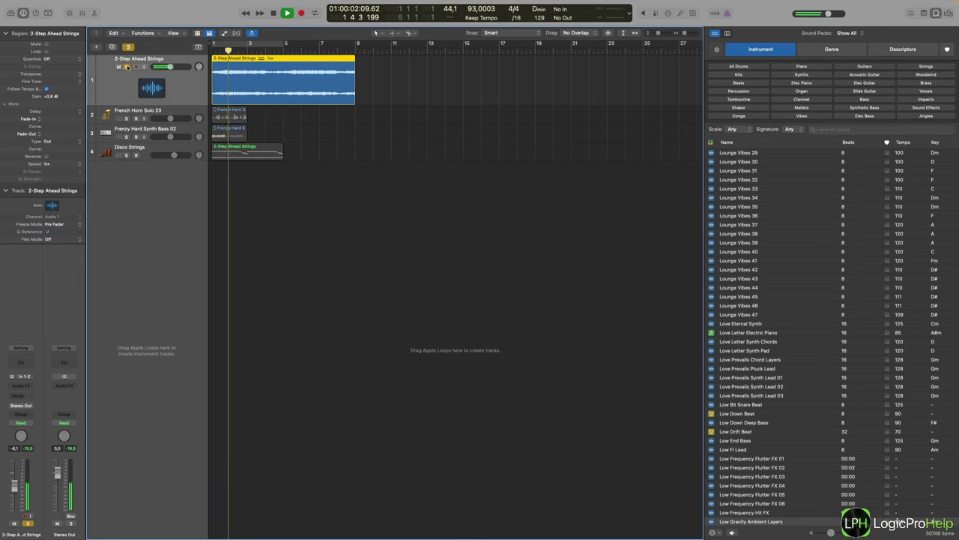
pyautogui.press('space')
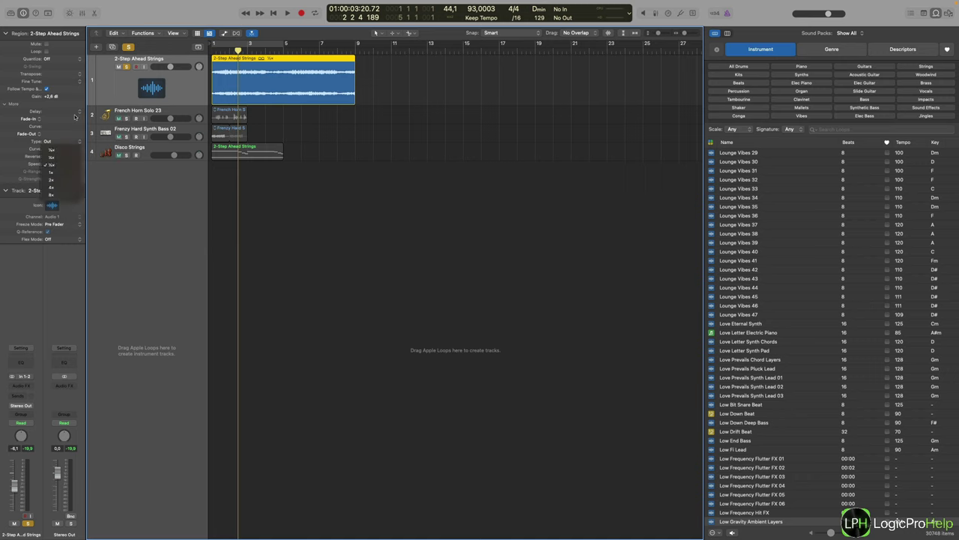
# Set the speed of the 2-Step Ahead Strings audio region to 1× and return to browsing the loops.
pyautogui.click(46, 156)
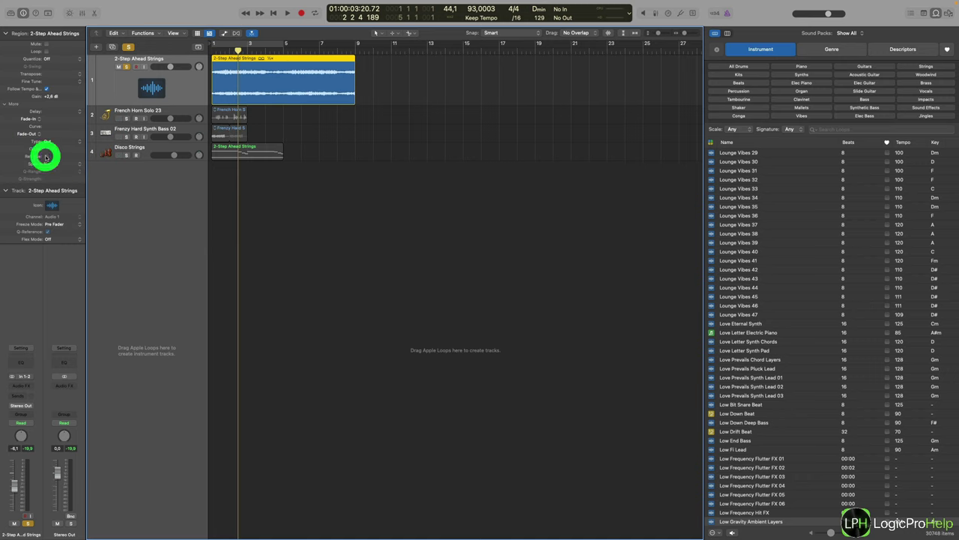
pyautogui.click(50, 165)
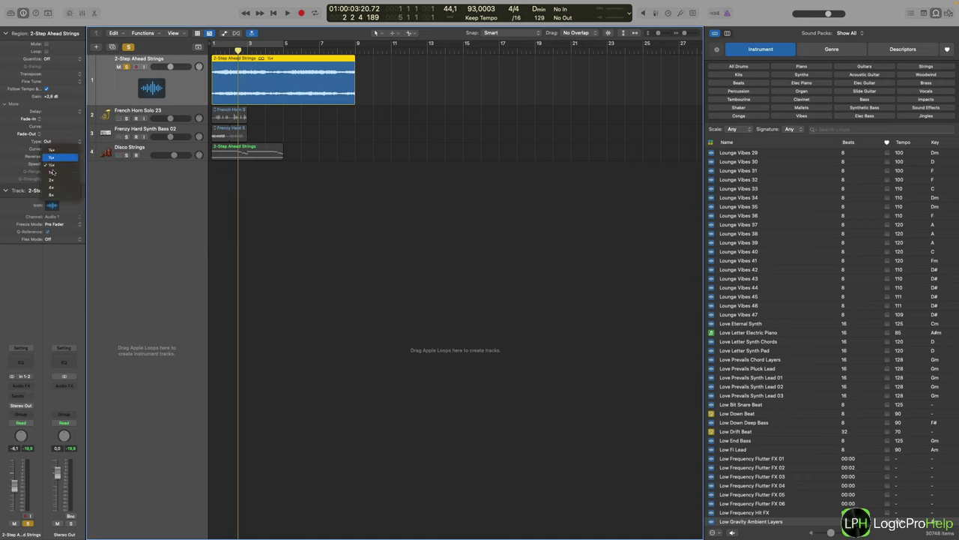
pyautogui.click(51, 175)
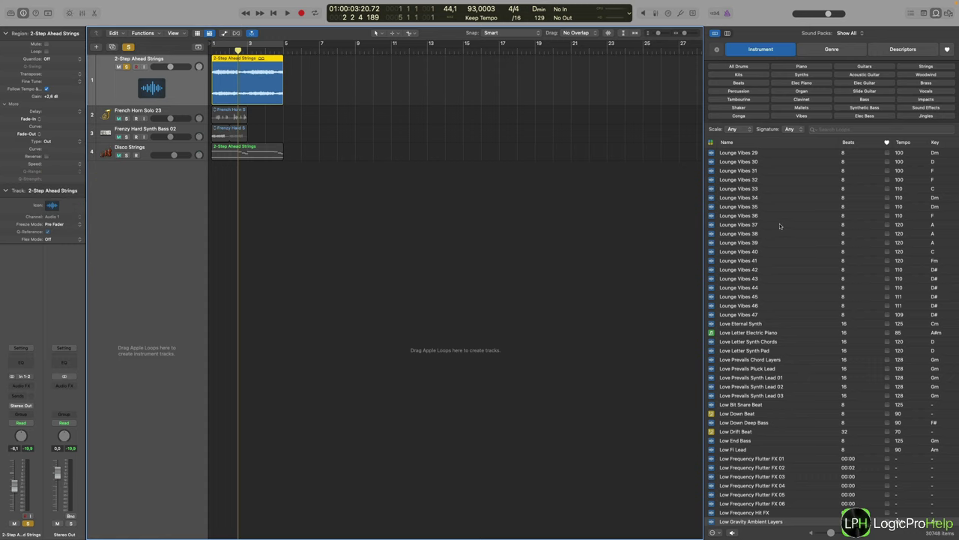
pyautogui.scroll(5, 780, 223)
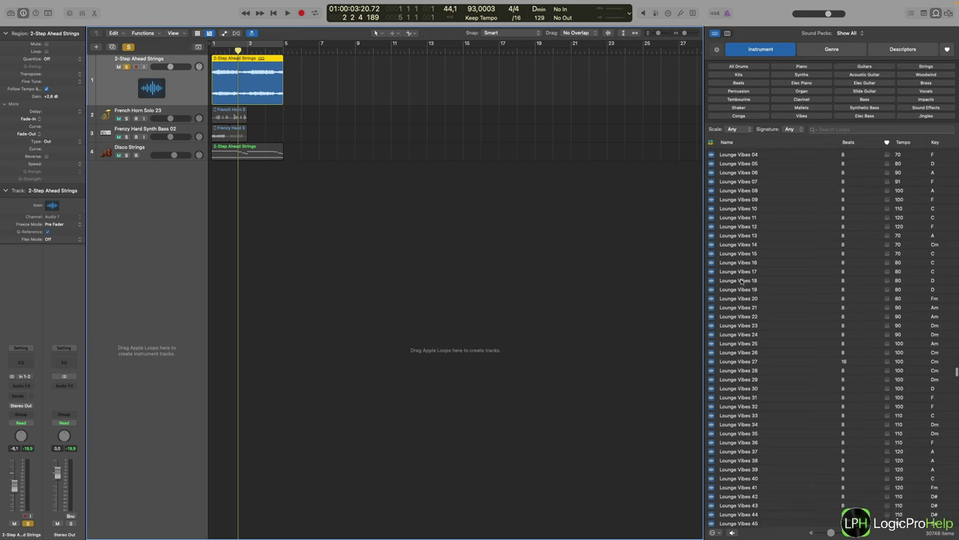
# Preview the Lounge Vibes 01, Lounge Vibes 02 and Lounge Vibes 03 loops.
pyautogui.scroll(4, 762, 202)
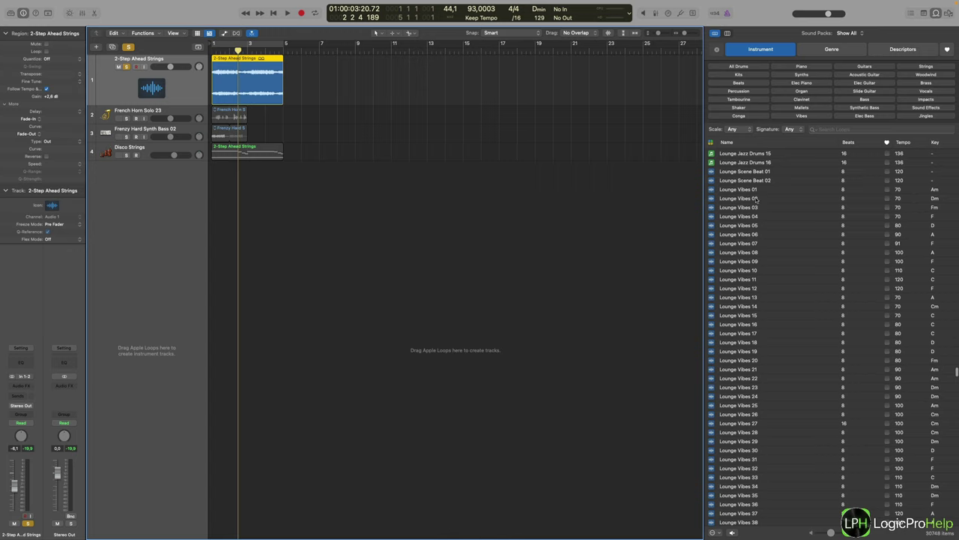
pyautogui.click(738, 190)
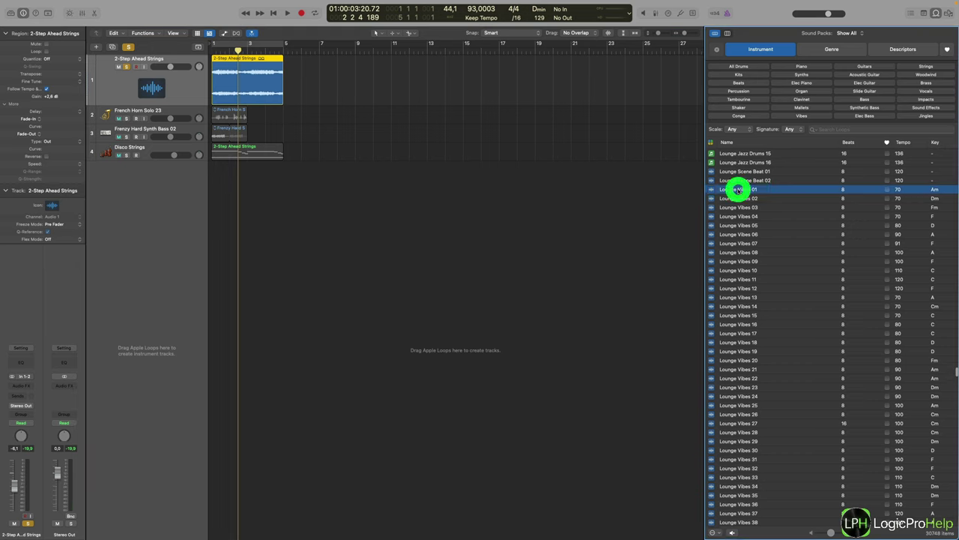
pyautogui.click(740, 199)
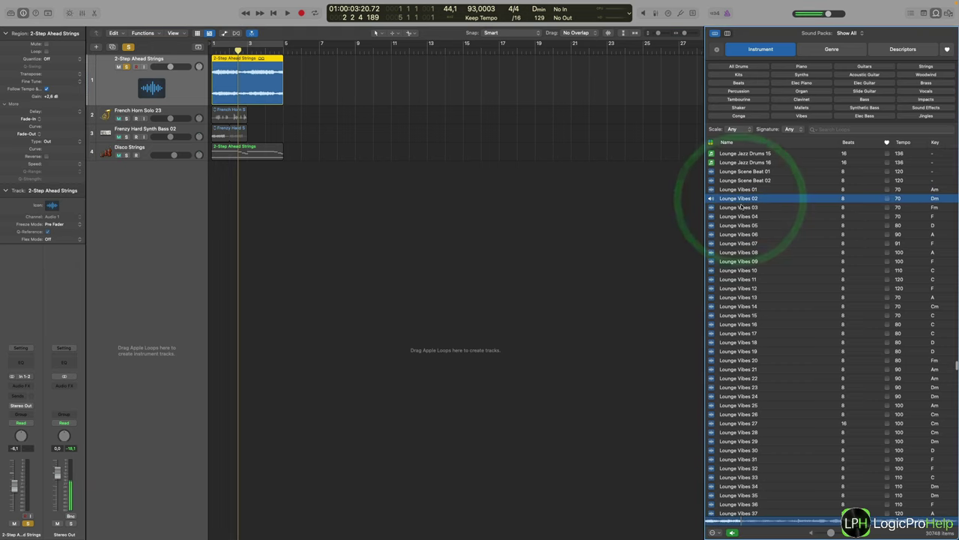
pyautogui.click(740, 209)
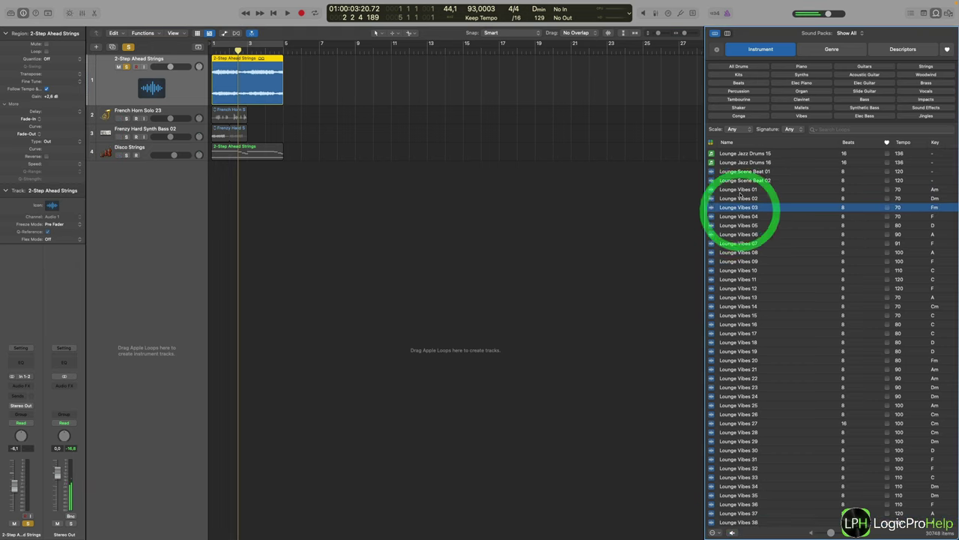
# Add Lounge Vibes 01 as a new audio track at bar 1 and solo it instead of 2-Step Ahead Strings.
pyautogui.moveTo(741, 212); pyautogui.dragTo(225, 279)
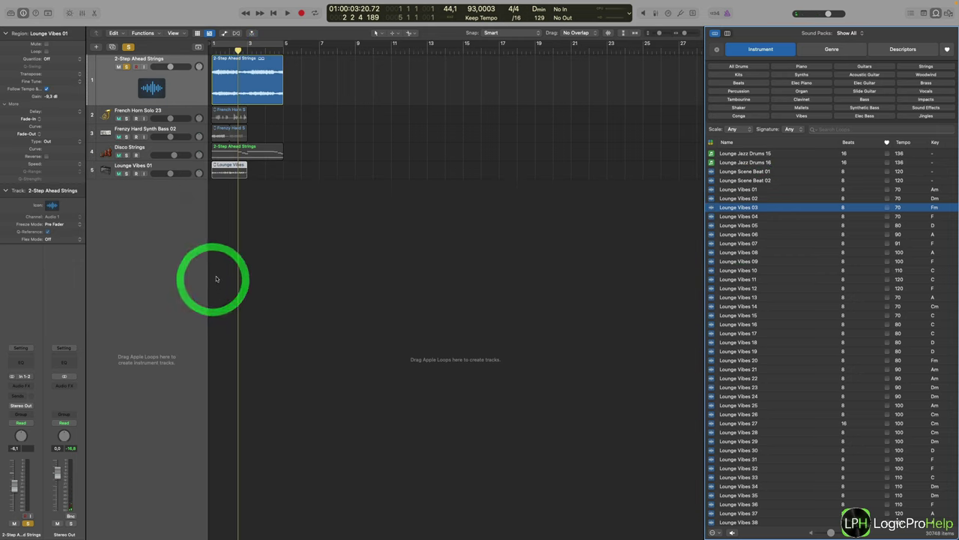
pyautogui.click(126, 173)
pyautogui.click(123, 66)
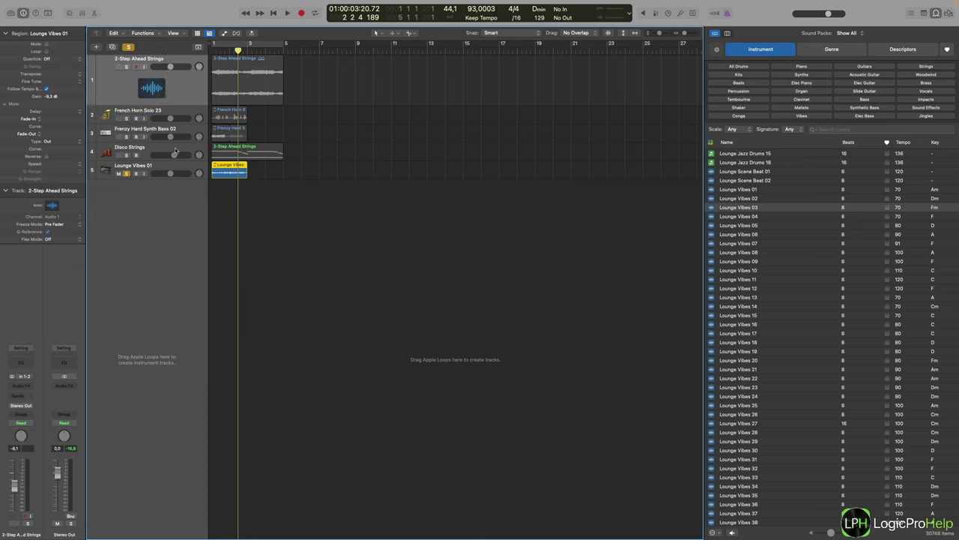
# Play the Lounge Vibes 01 region in a two-bar cycle and enlarge its track to an individual zoom of 24.
pyautogui.press('c')
pyautogui.press('space')
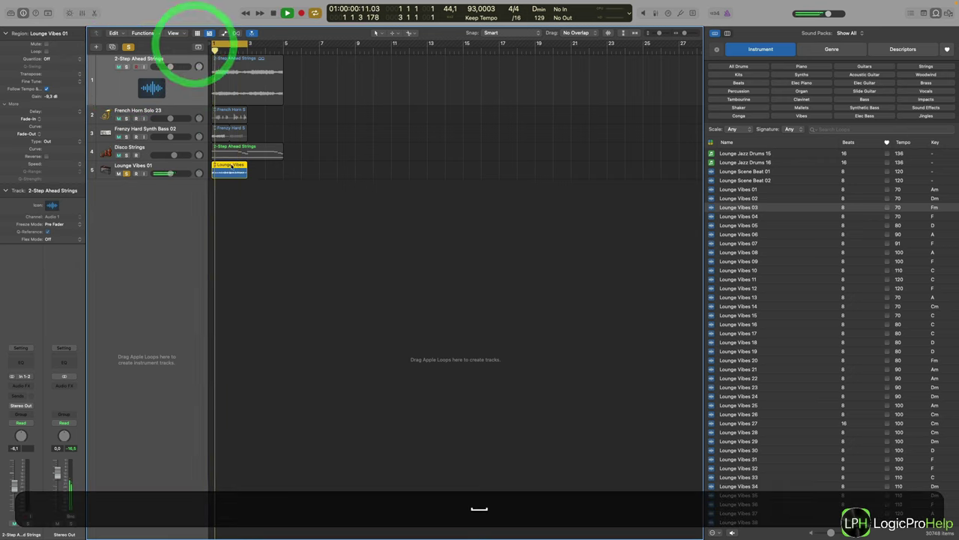
pyautogui.moveTo(164, 178); pyautogui.dragTo(163, 270)
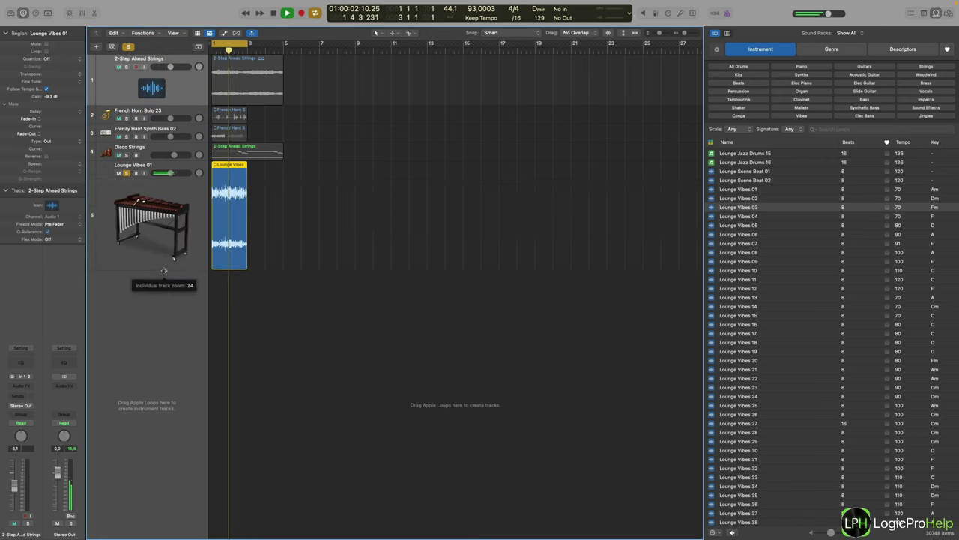
pyautogui.press('space')
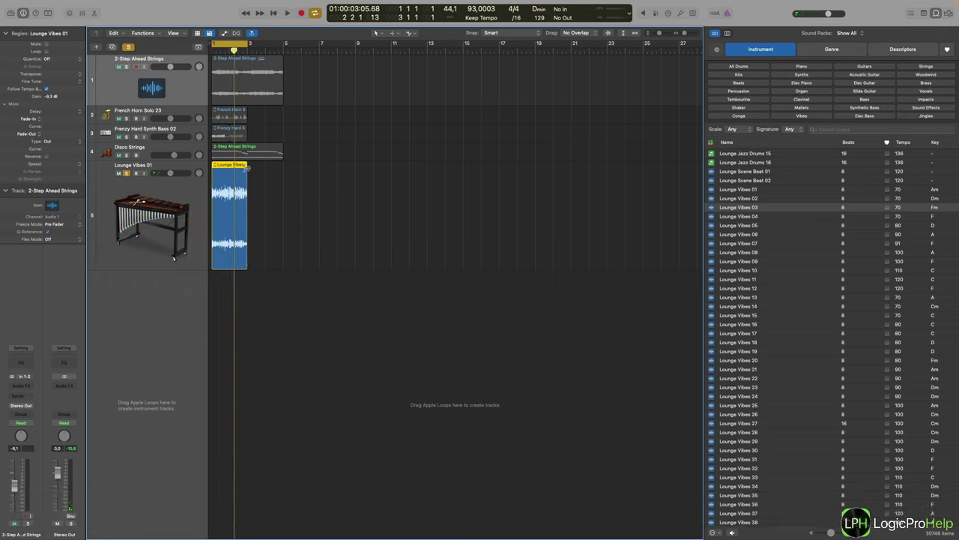
# Copy the Lounge Vibes 01 region three times back to back and play part of it with the cycle spanning bars 1 to 9.
pyautogui.moveTo(237, 180); pyautogui.dragTo(336, 196)
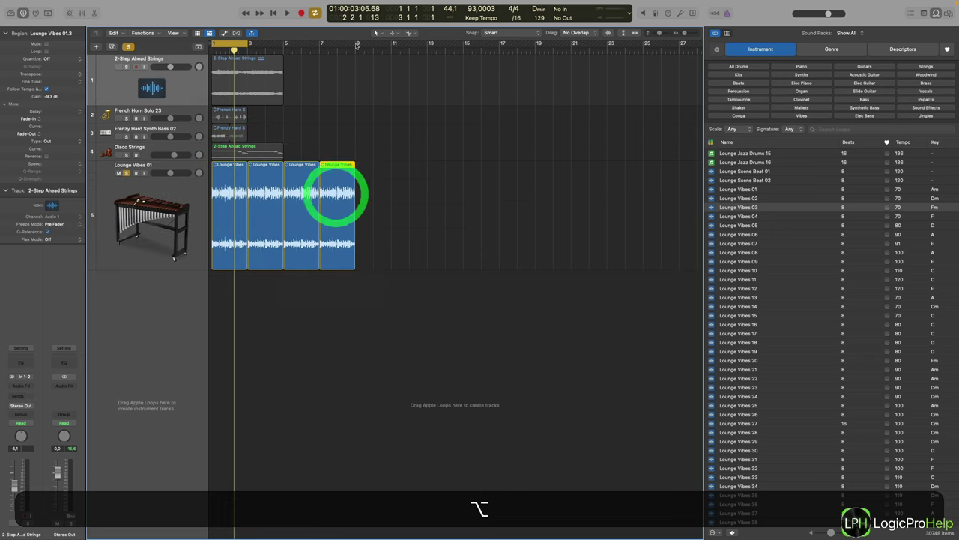
pyautogui.moveTo(356, 45); pyautogui.dragTo(203, 51)
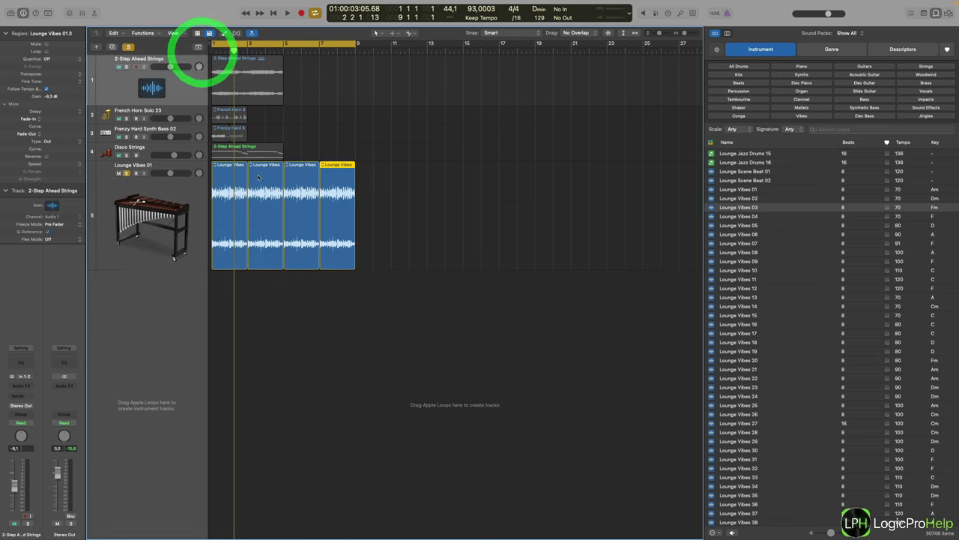
pyautogui.press('space')
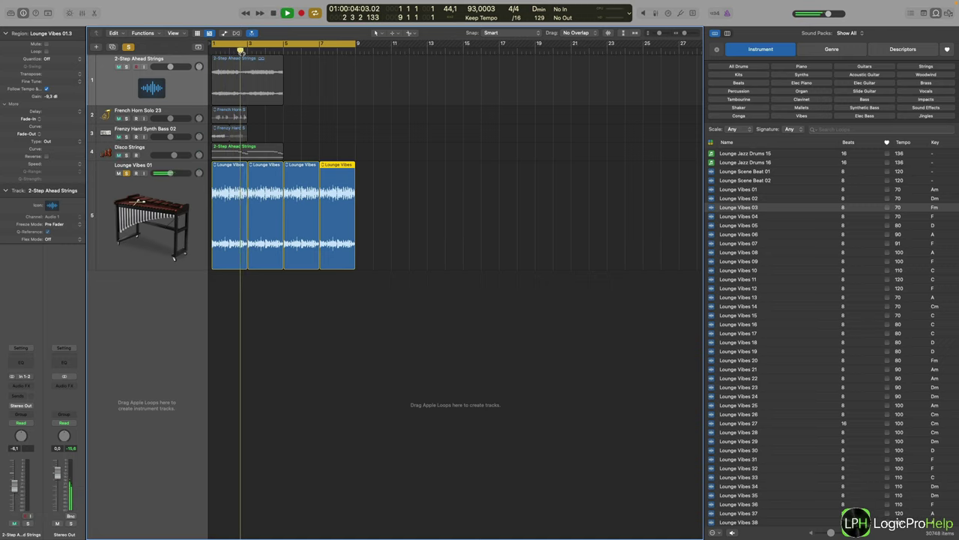
pyautogui.press('space')
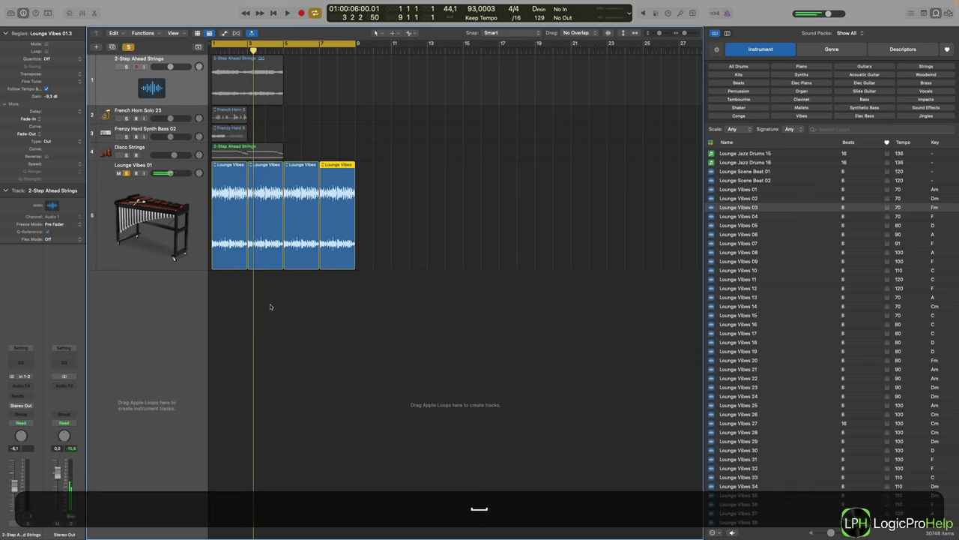
# Replace the second Lounge Vibes region with Lounge Vibes 25 from the same loop family.
pyautogui.click(268, 300)
pyautogui.click(253, 166)
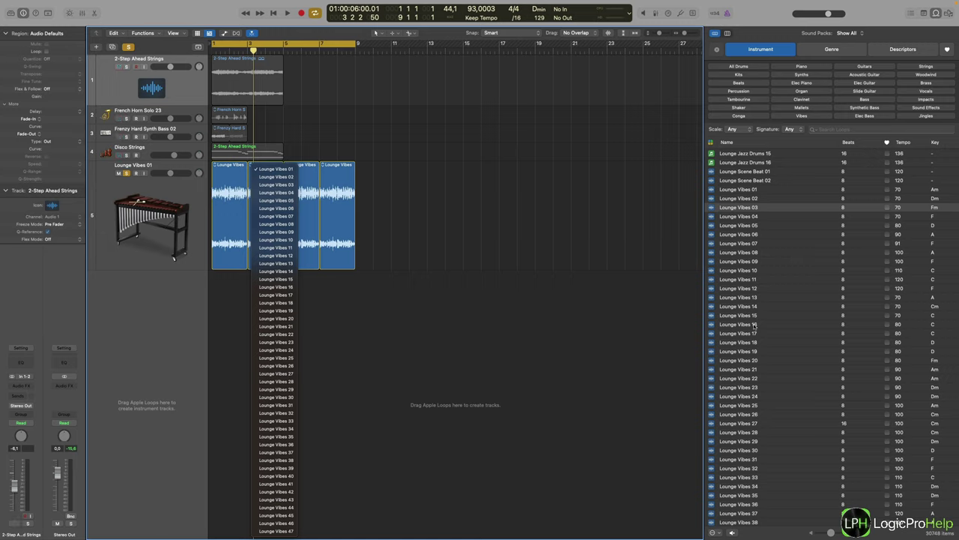
pyautogui.click(450, 275)
pyautogui.click(250, 166)
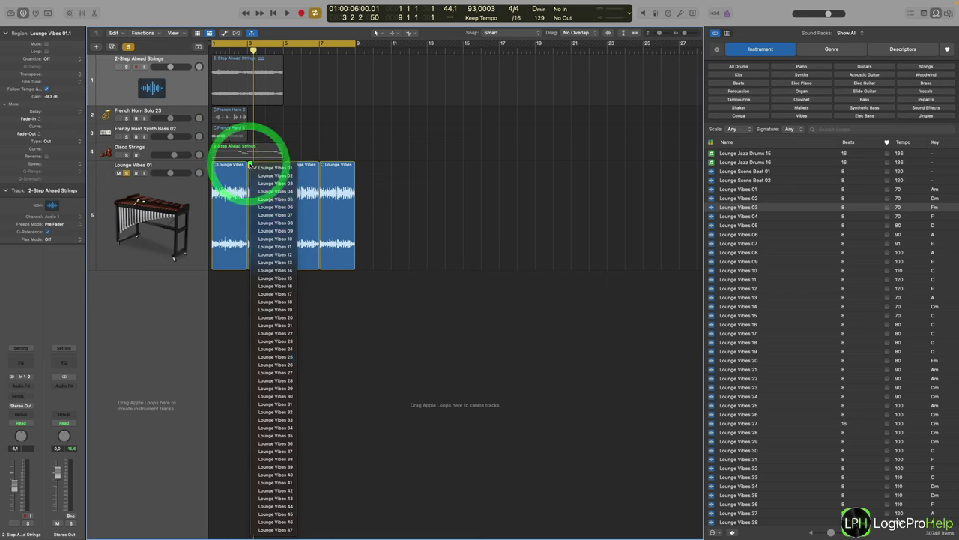
pyautogui.click(270, 357)
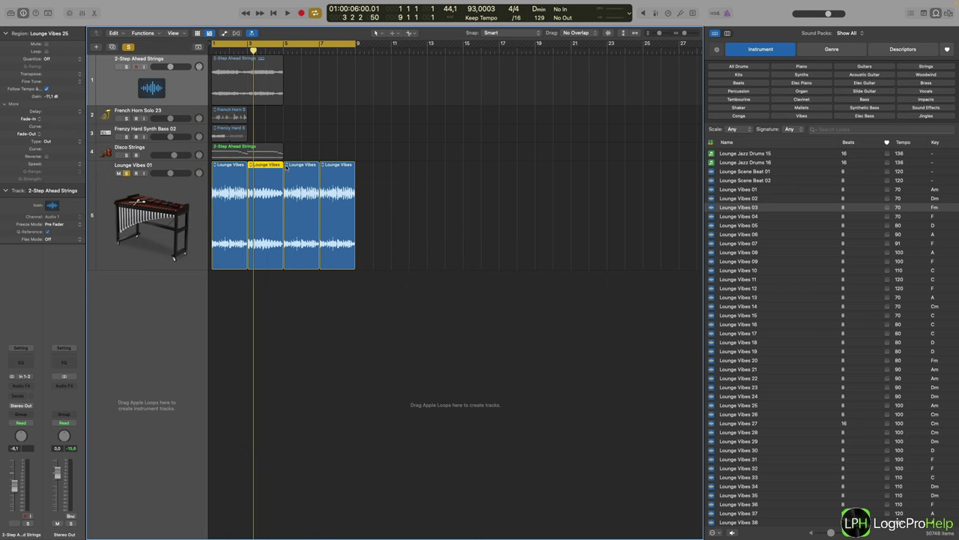
# Replace the third and fourth Lounge Vibes regions with two other loops from the same family and play the sequence.
pyautogui.click(286, 165)
pyautogui.click(306, 417)
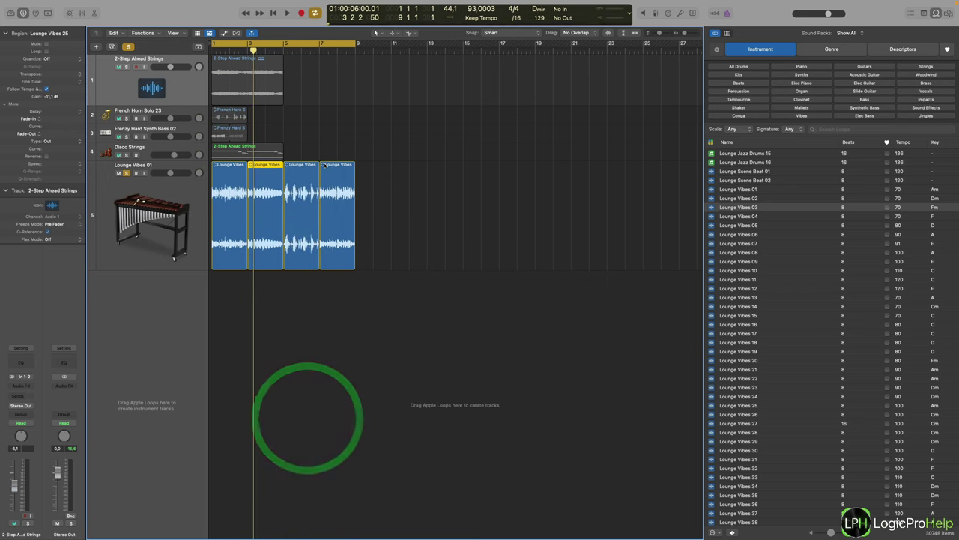
pyautogui.click(324, 165)
pyautogui.click(351, 481)
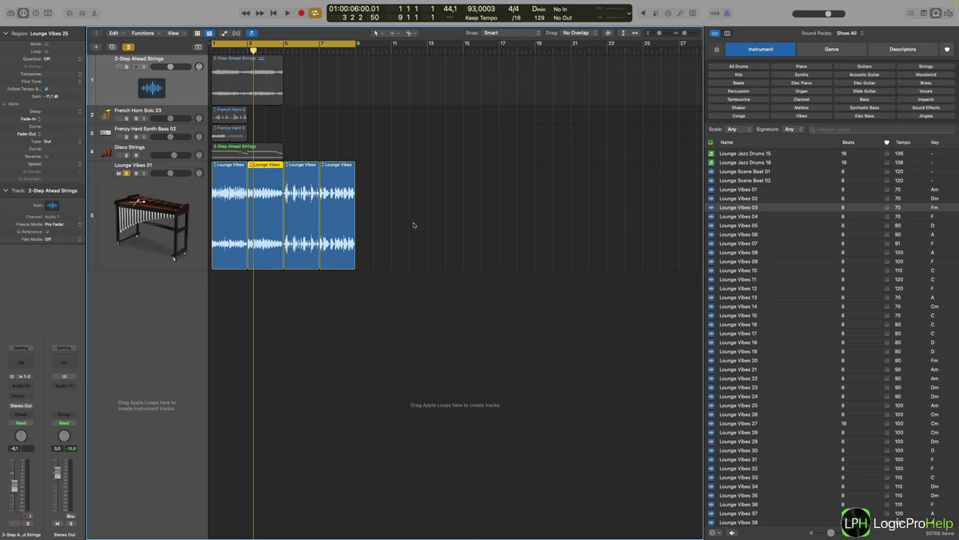
pyautogui.press('space')
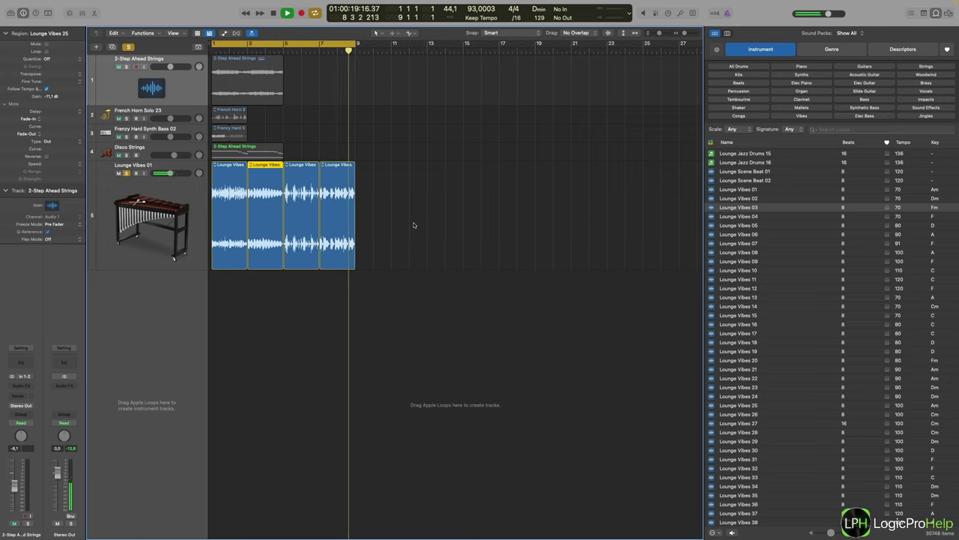
pyautogui.press('space')
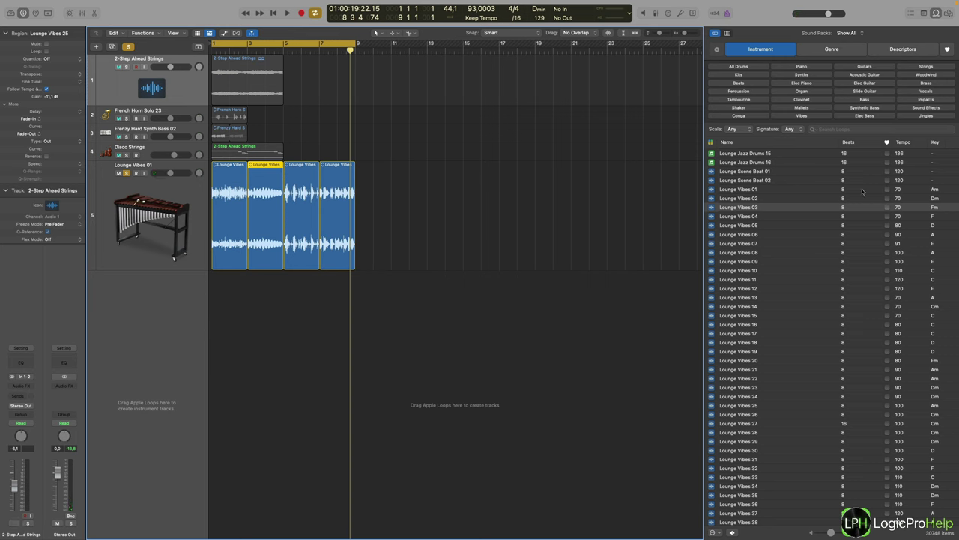
# Filter the loops by the Jingles instrument category and preview 44th Street Long.
pyautogui.scroll(-15, 862, 192)
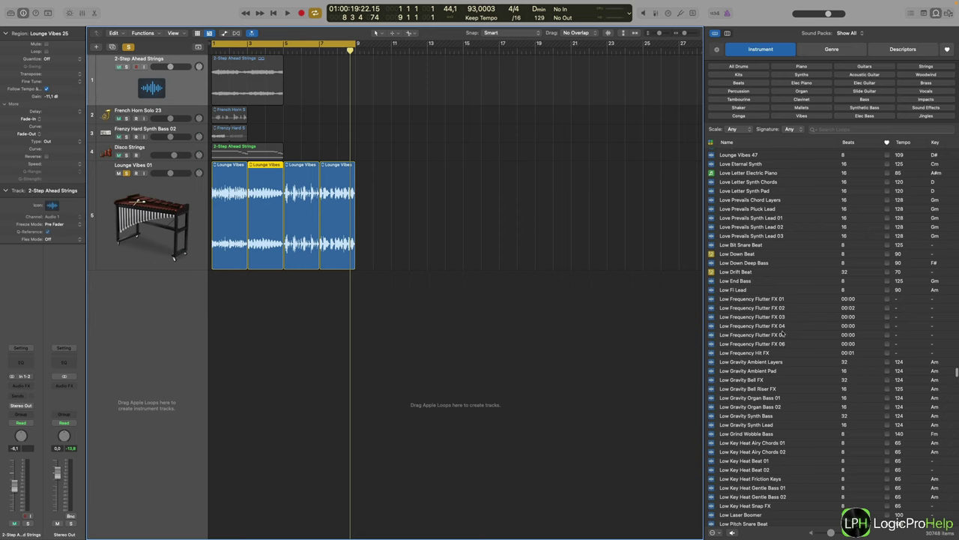
pyautogui.scroll(-5, 779, 308)
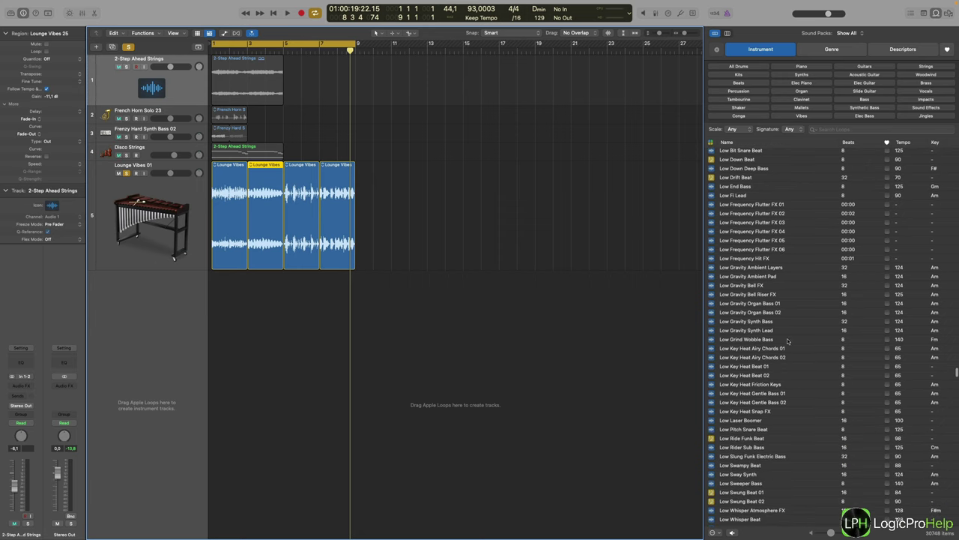
pyautogui.scroll(15, 768, 339)
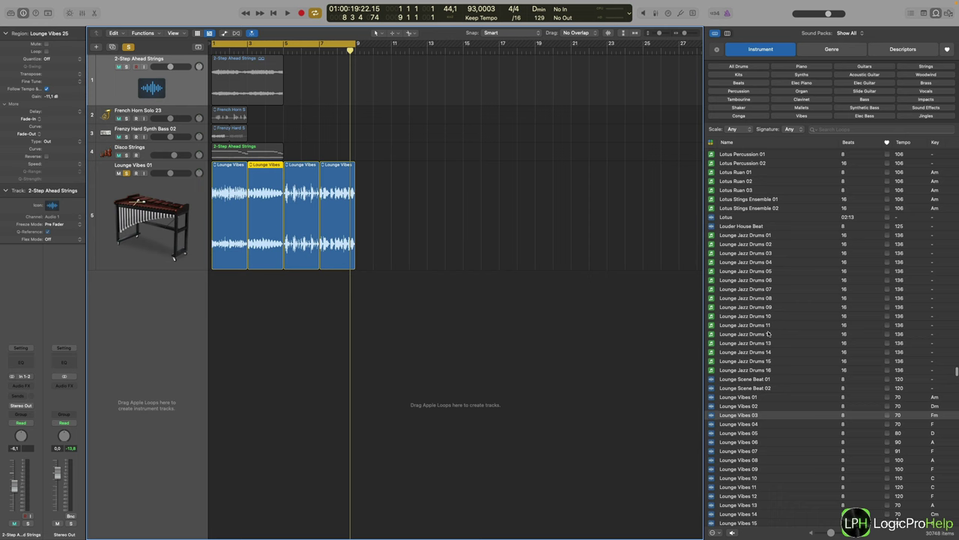
pyautogui.click(926, 116)
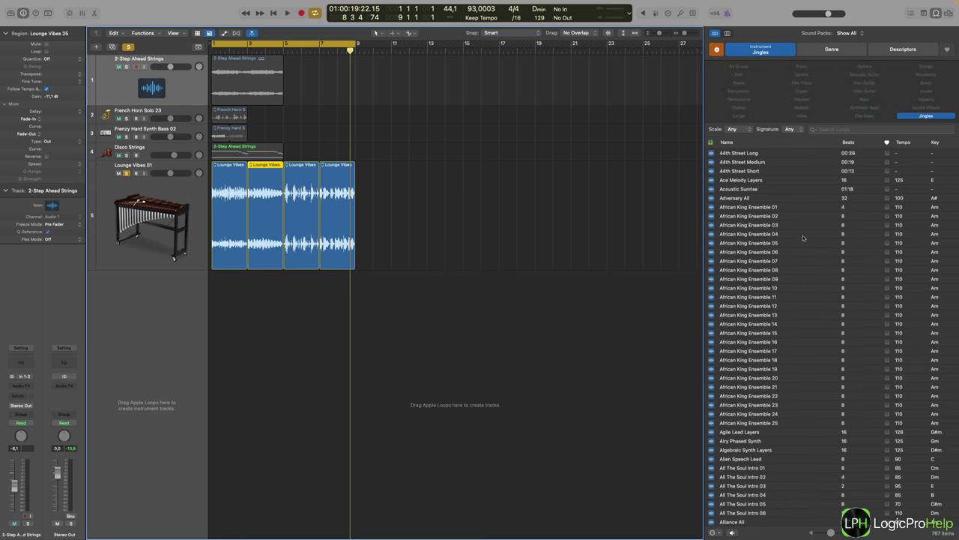
pyautogui.click(749, 154)
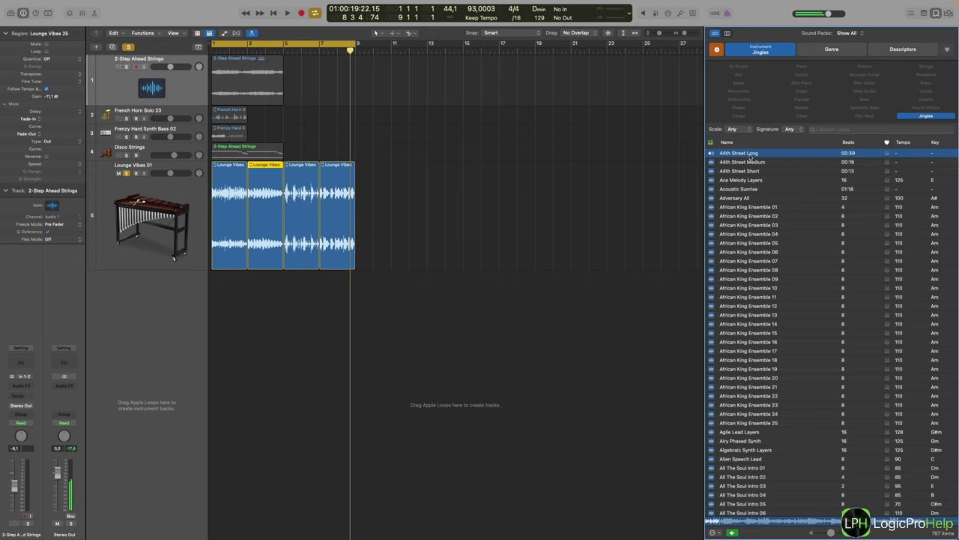
pyautogui.click(749, 154)
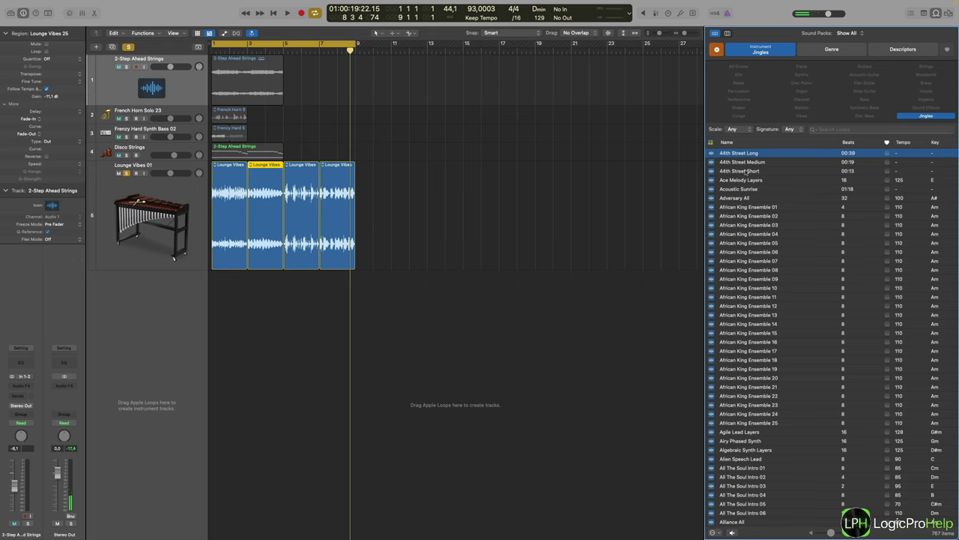
# Look through the list of Jingles loops, including their lengths, tempos and keys.
pyautogui.scroll(-3, 757, 174)
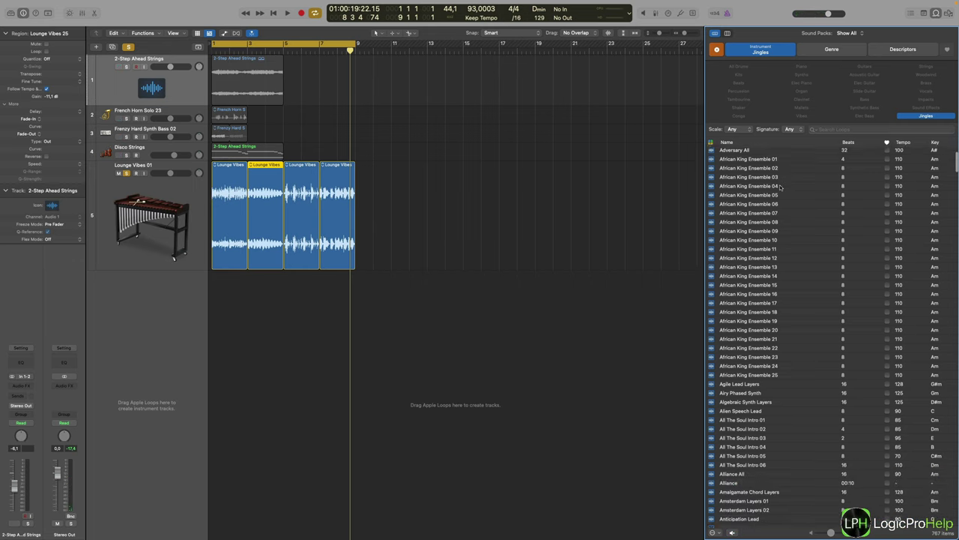
pyautogui.scroll(3, 750, 180)
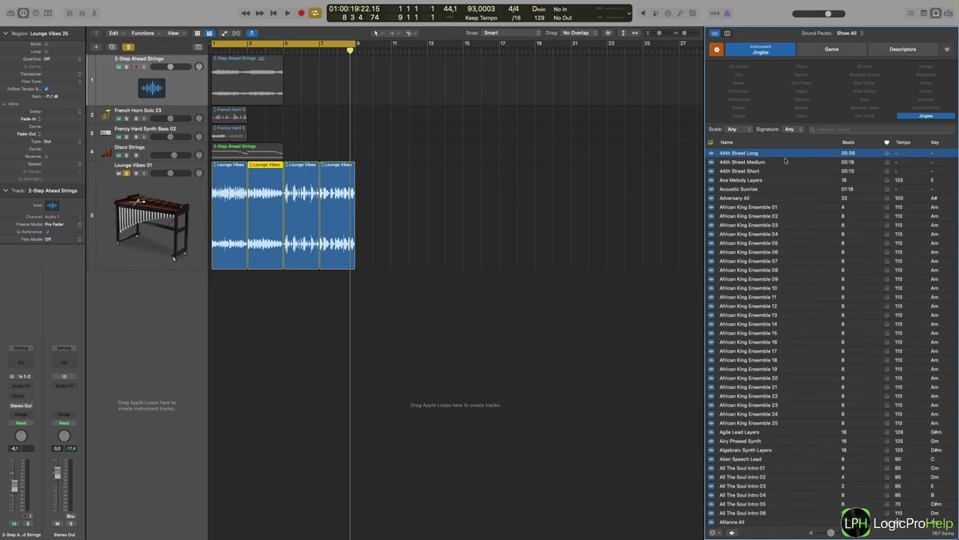
pyautogui.scroll(-10, 838, 216)
pyautogui.scroll(10, 838, 216)
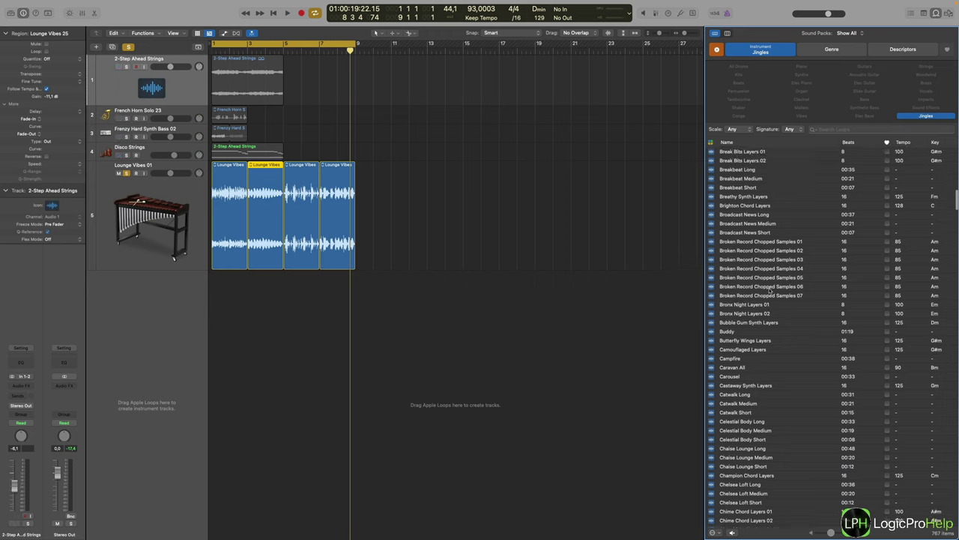
pyautogui.scroll(-1, 770, 290)
pyautogui.scroll(1, 770, 291)
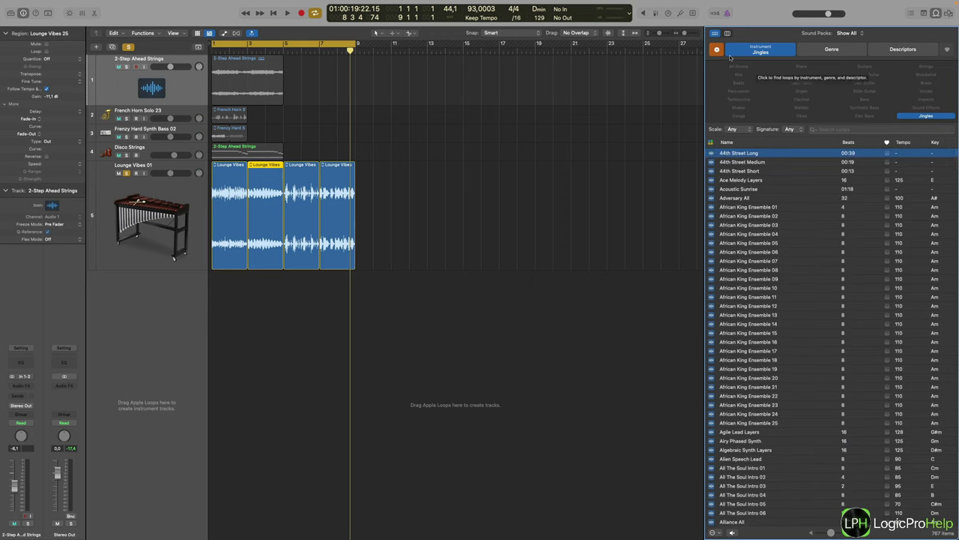
# Clear the Jingles filter and deselect all regions in the arrangement.
pyautogui.click(906, 114)
pyautogui.click(417, 220)
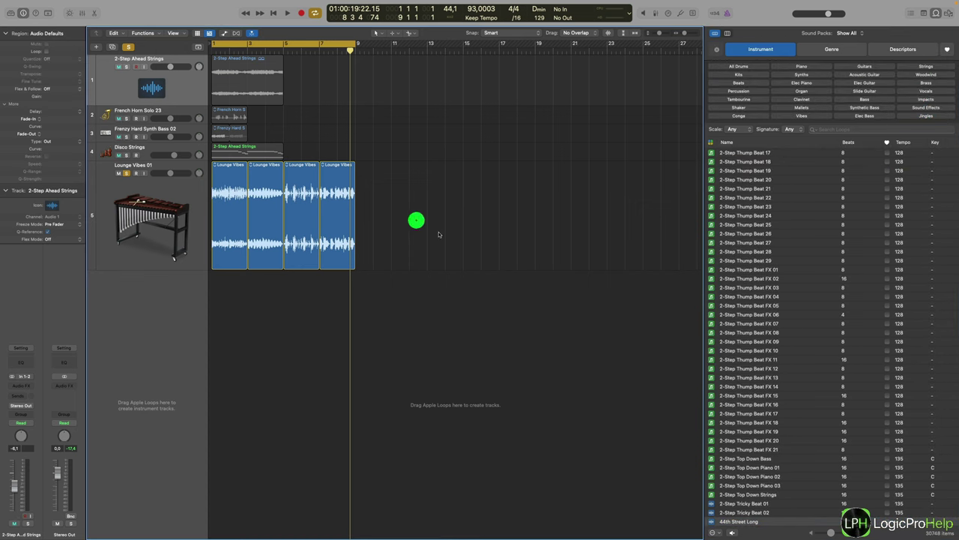
pyautogui.moveTo(439, 232); pyautogui.dragTo(291, 226)
pyautogui.click(407, 223)
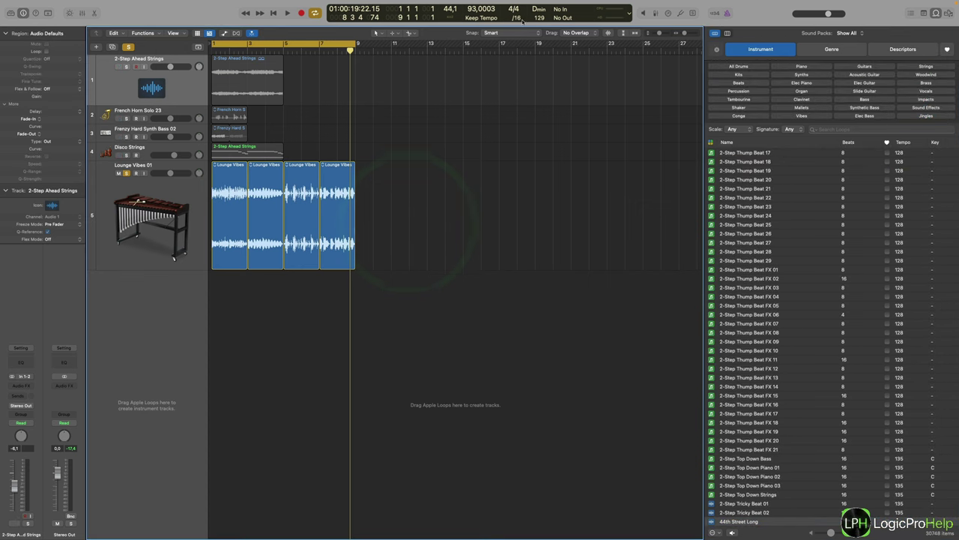